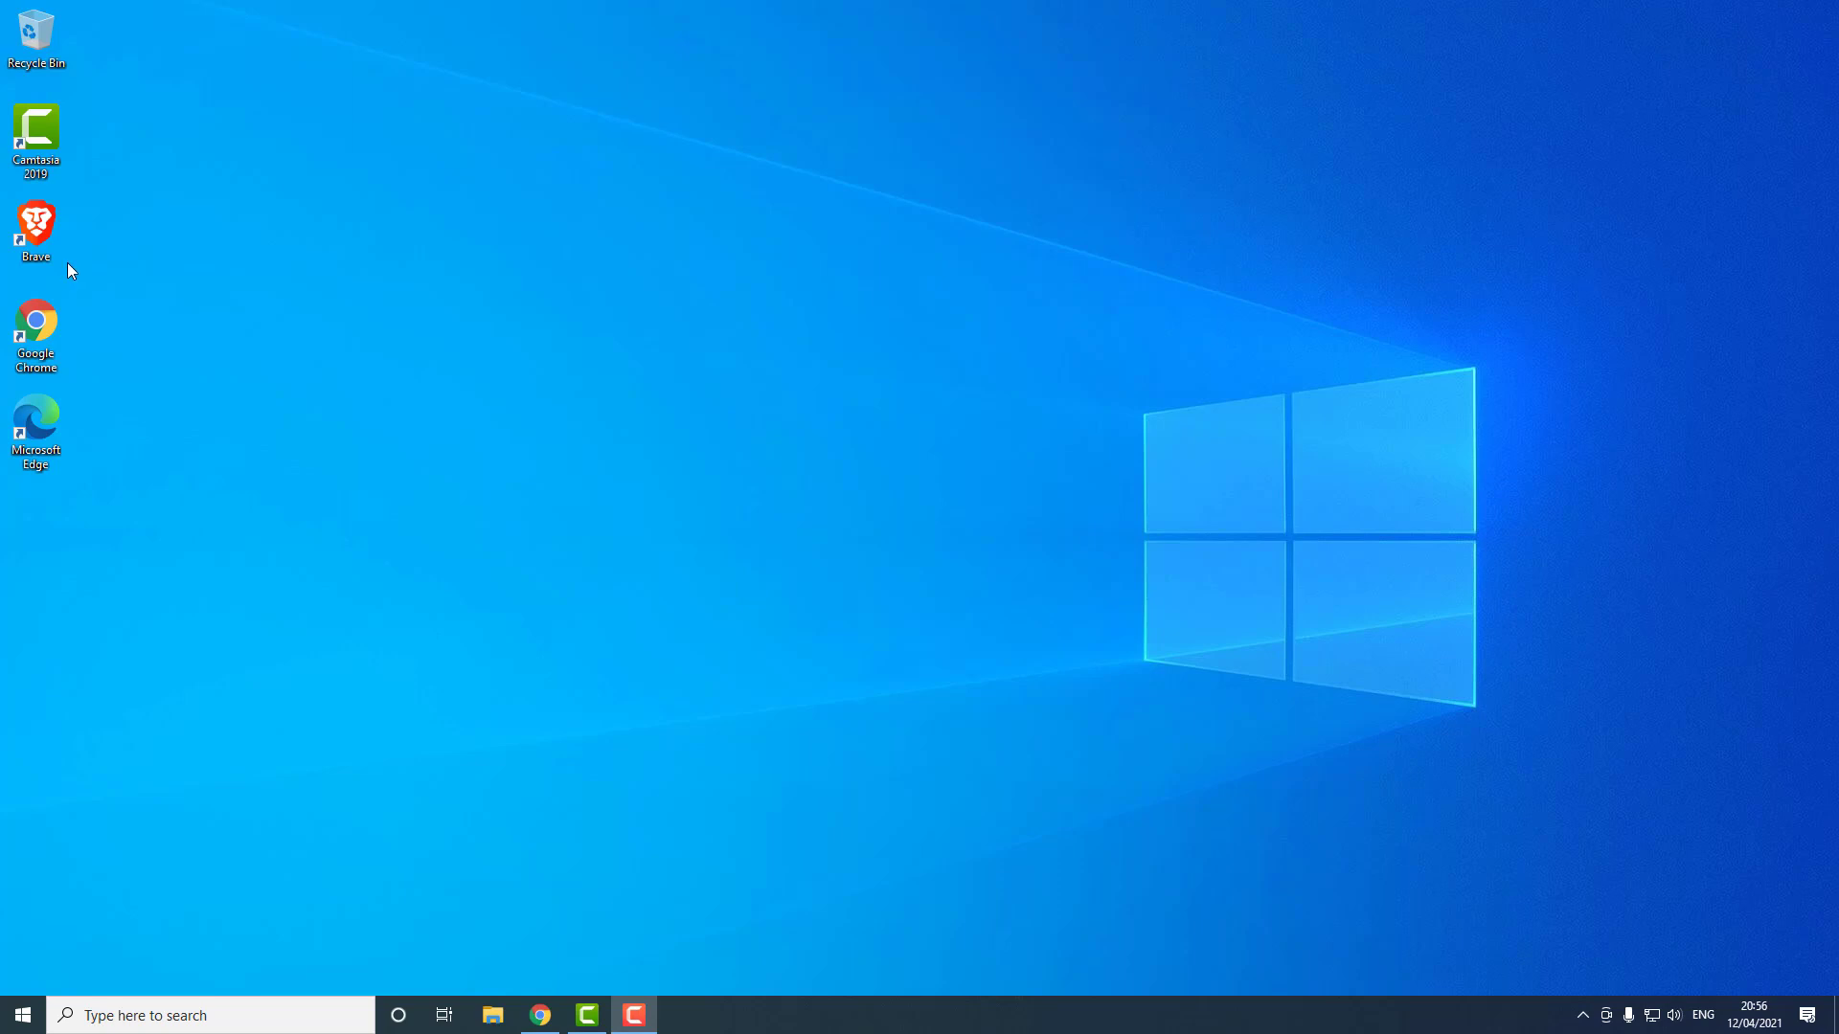
Step: Open Google Chrome, search for "download microsoft sql server express", and open Microsoft's SQL Server Downloads result in a new tab
double_click(49, 320)
click(587, 114)
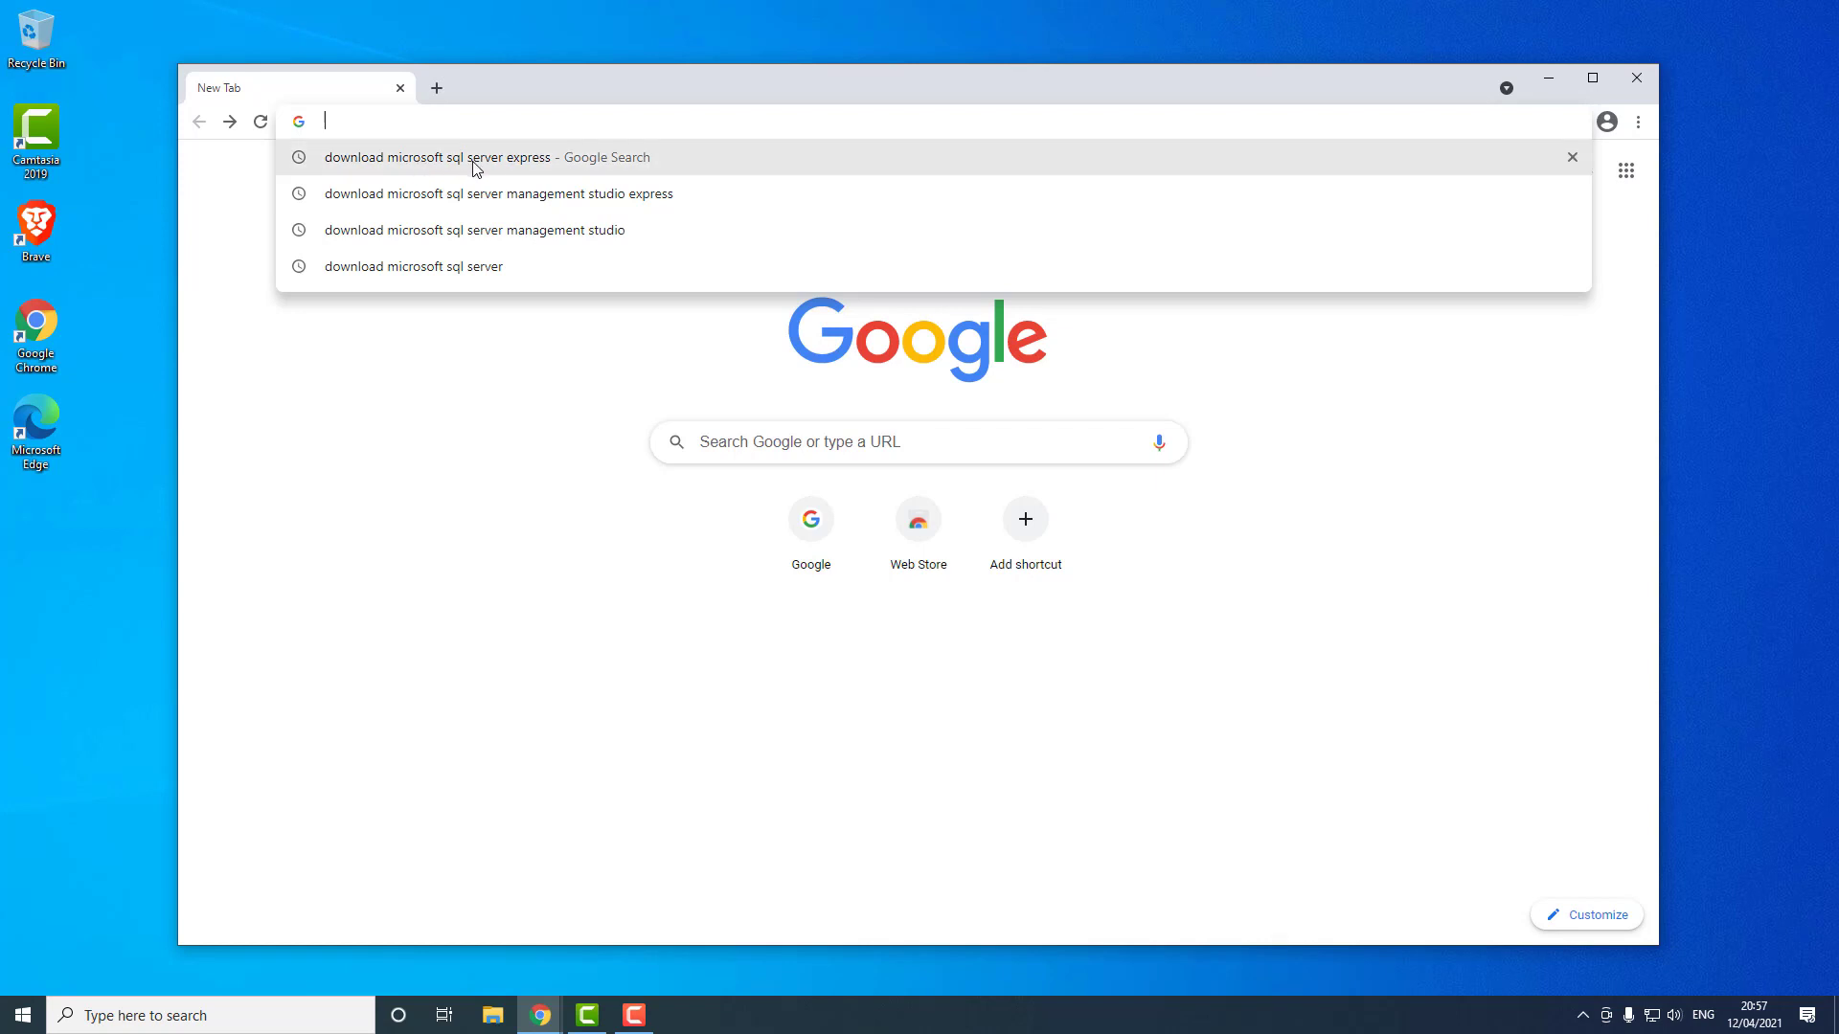
click(520, 169)
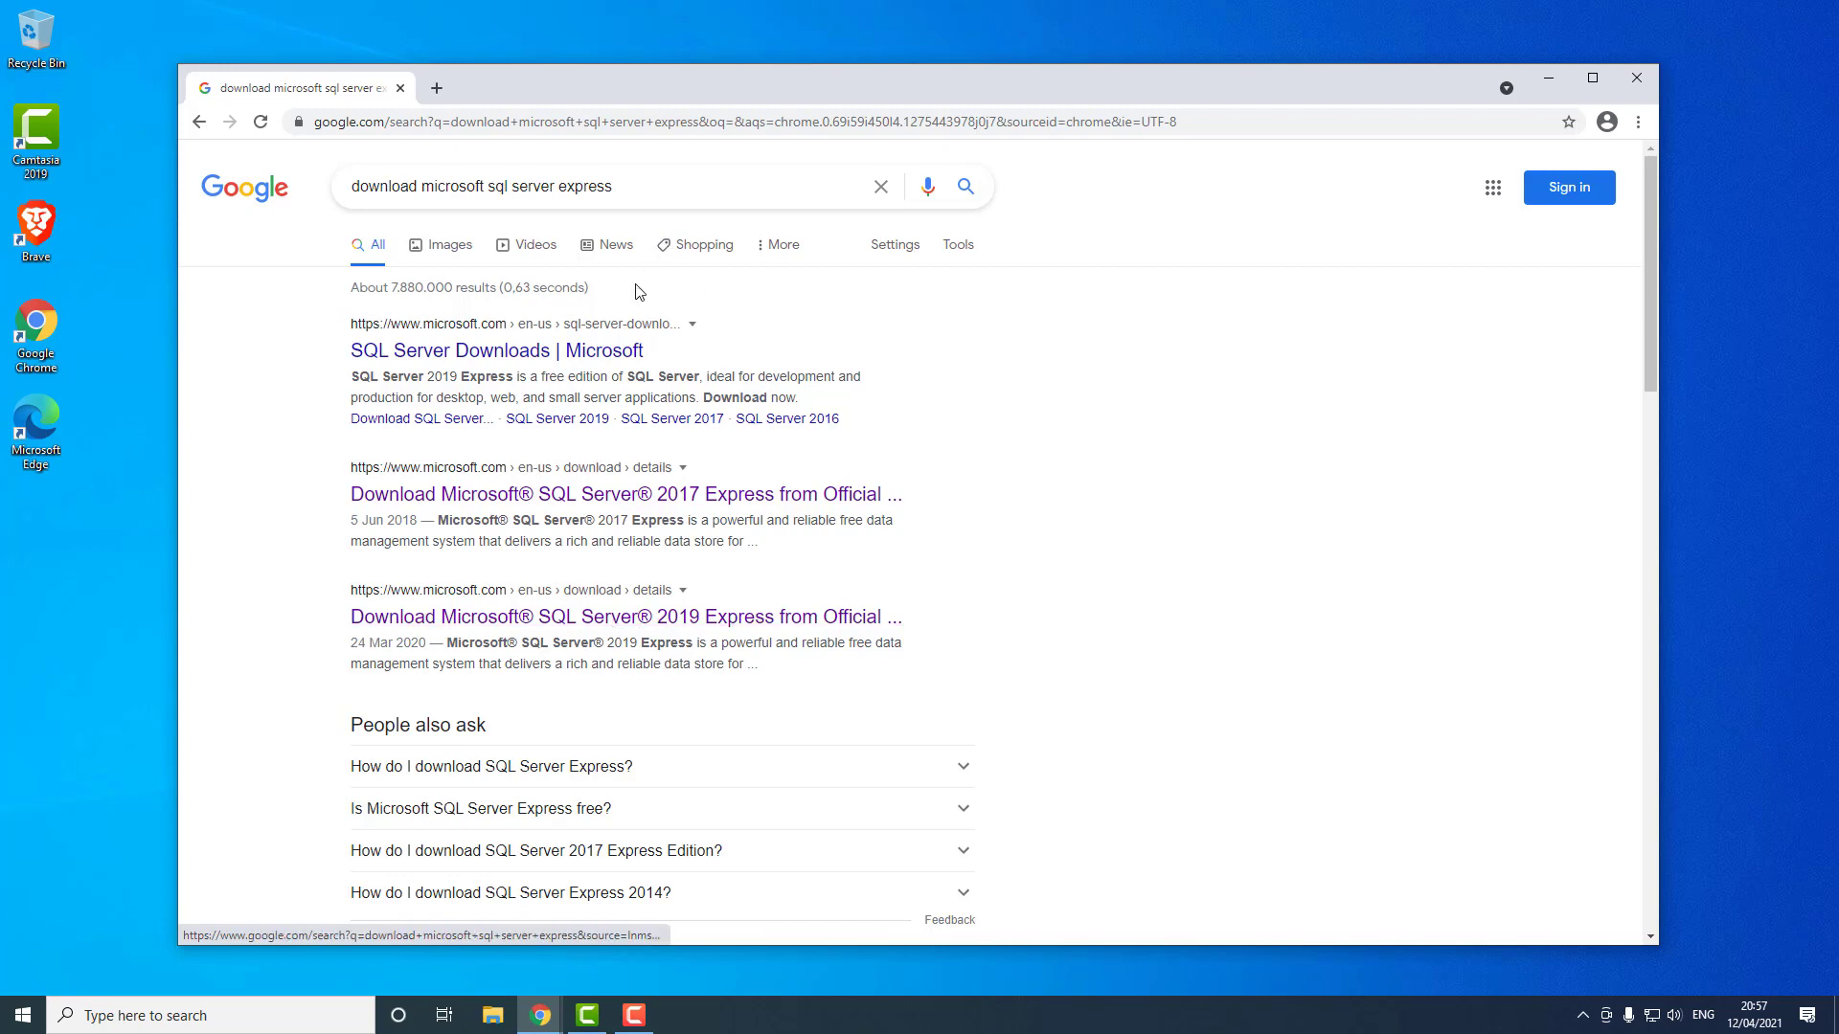
right_click(582, 352)
click(652, 366)
click(502, 88)
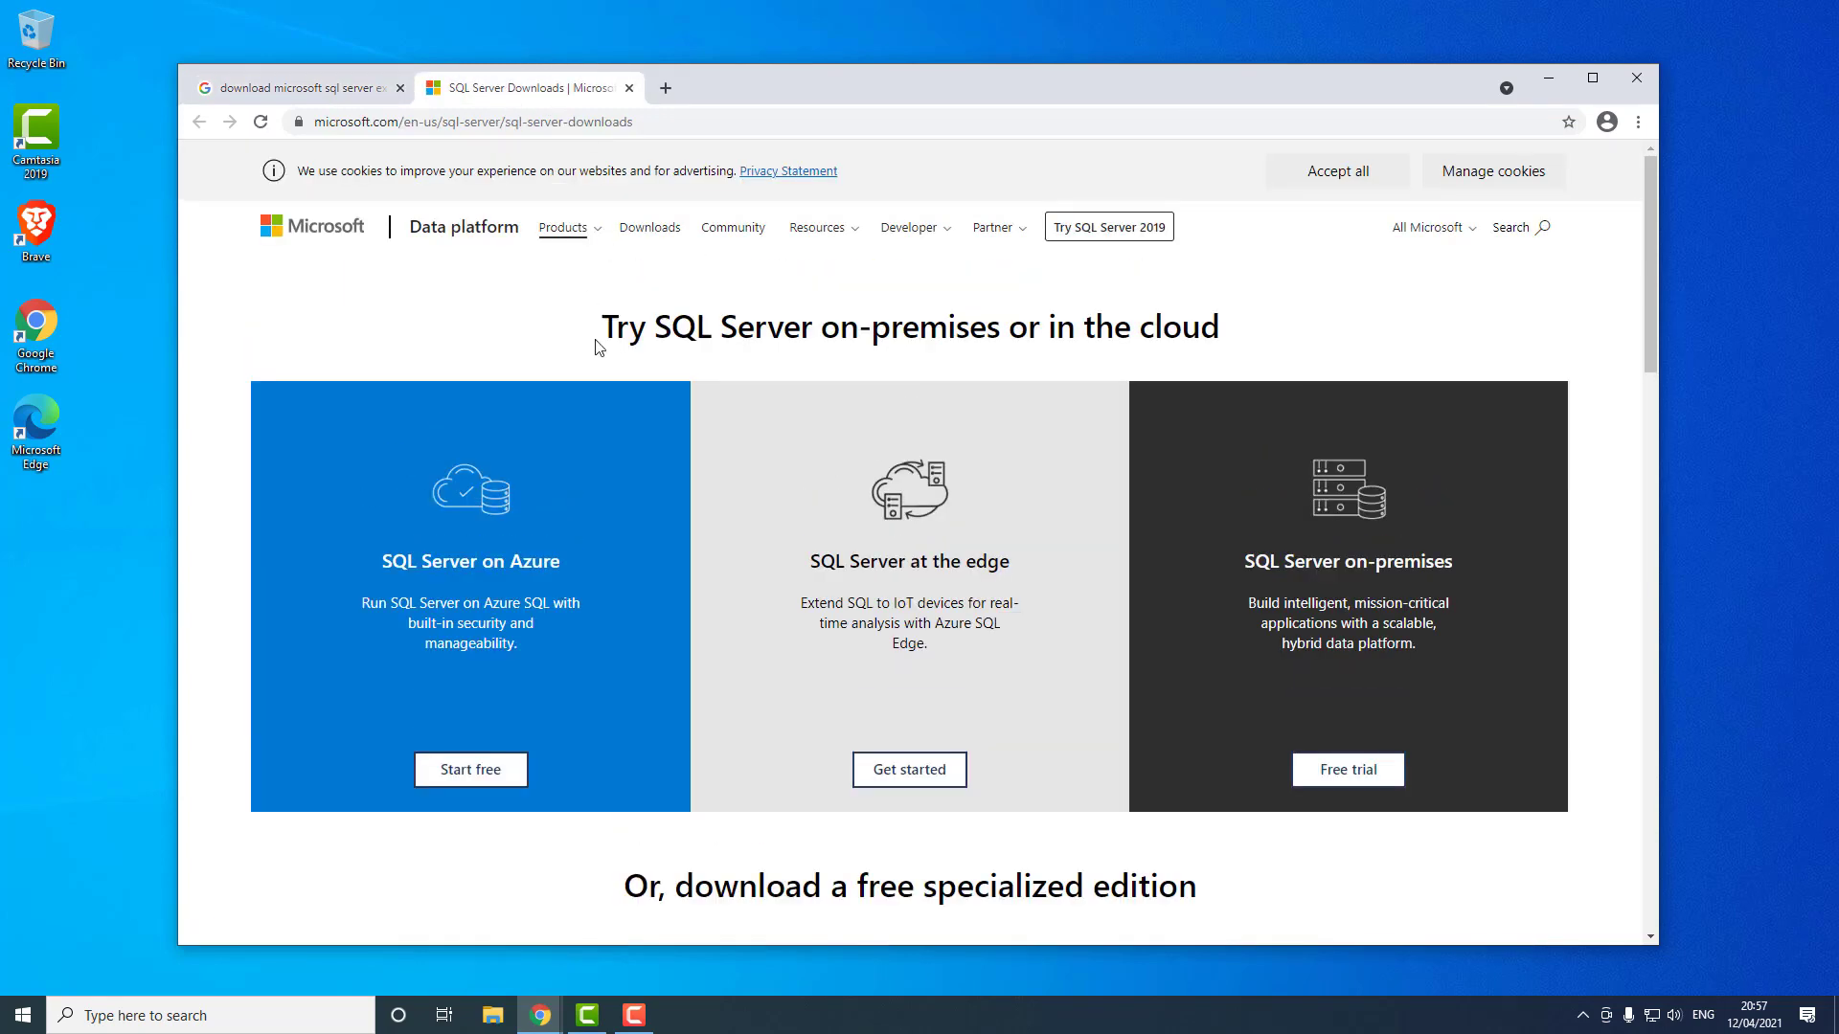
Step: Compare the descriptions of the free Developer and Express editions on the SQL Server Downloads page
scroll(606, 328, down, 4)
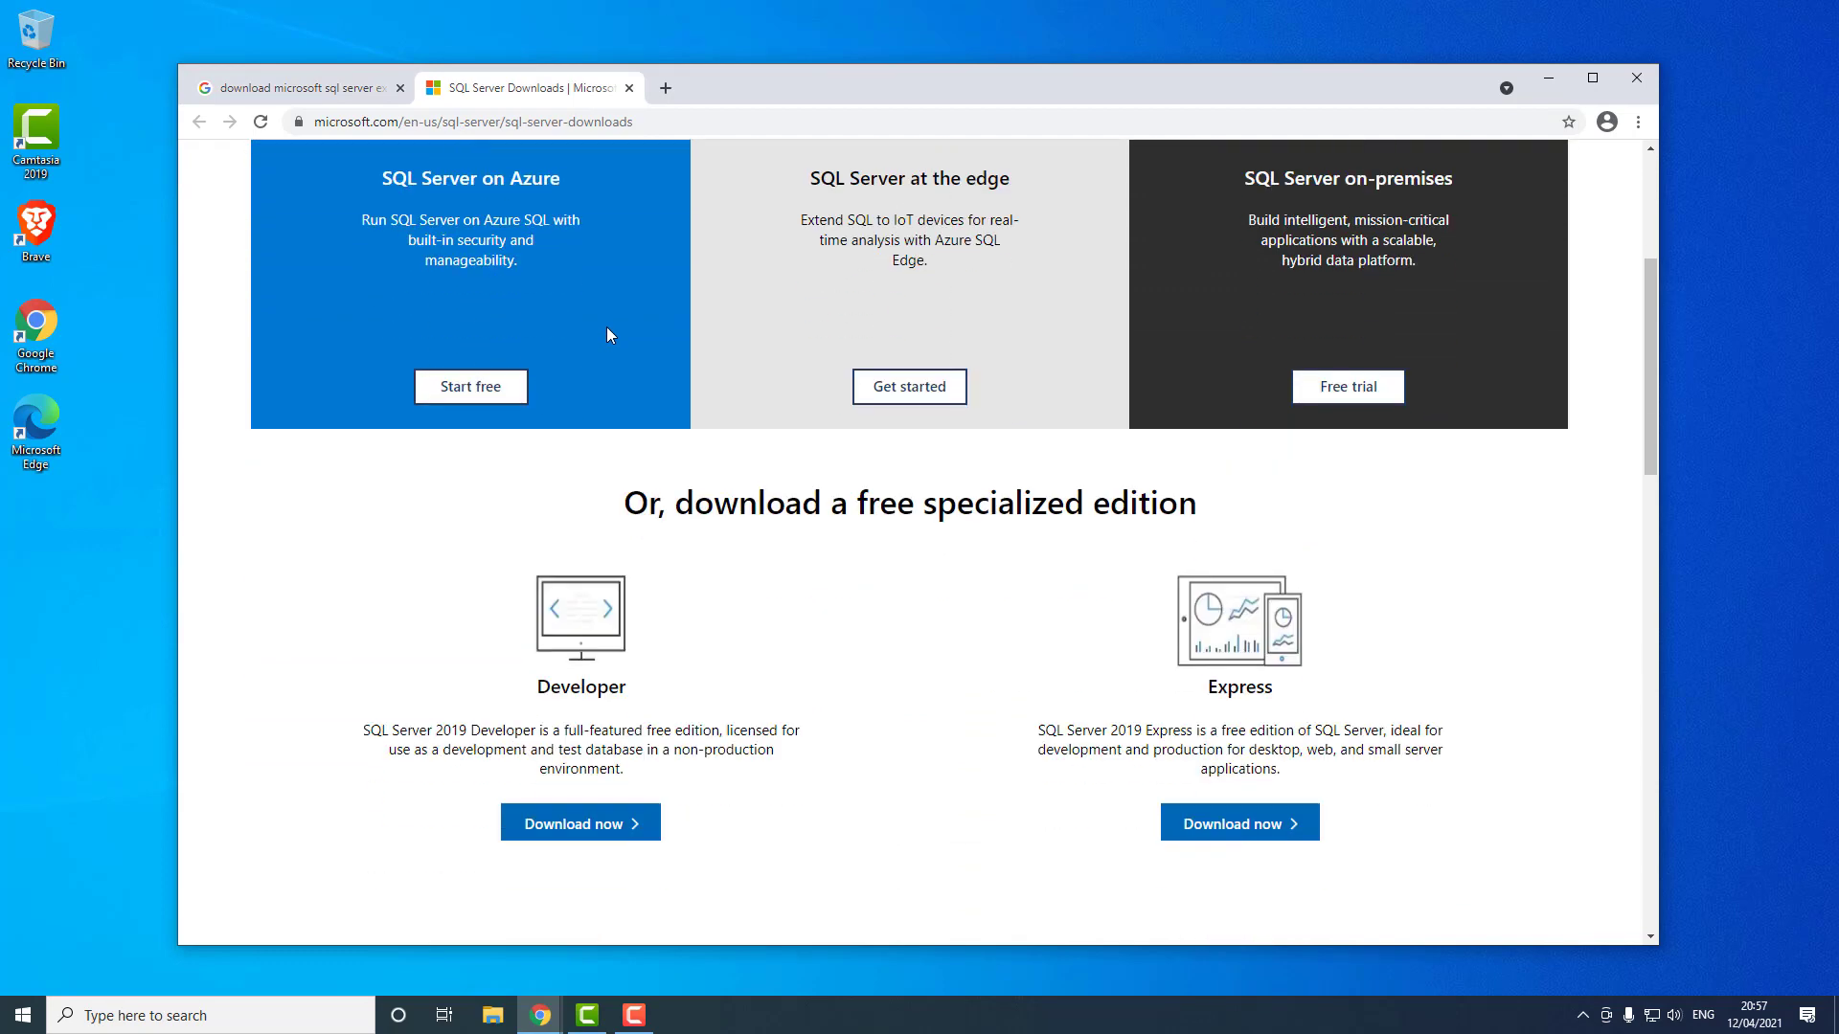
scroll(635, 327, down, 1)
scroll(635, 330, up, 3)
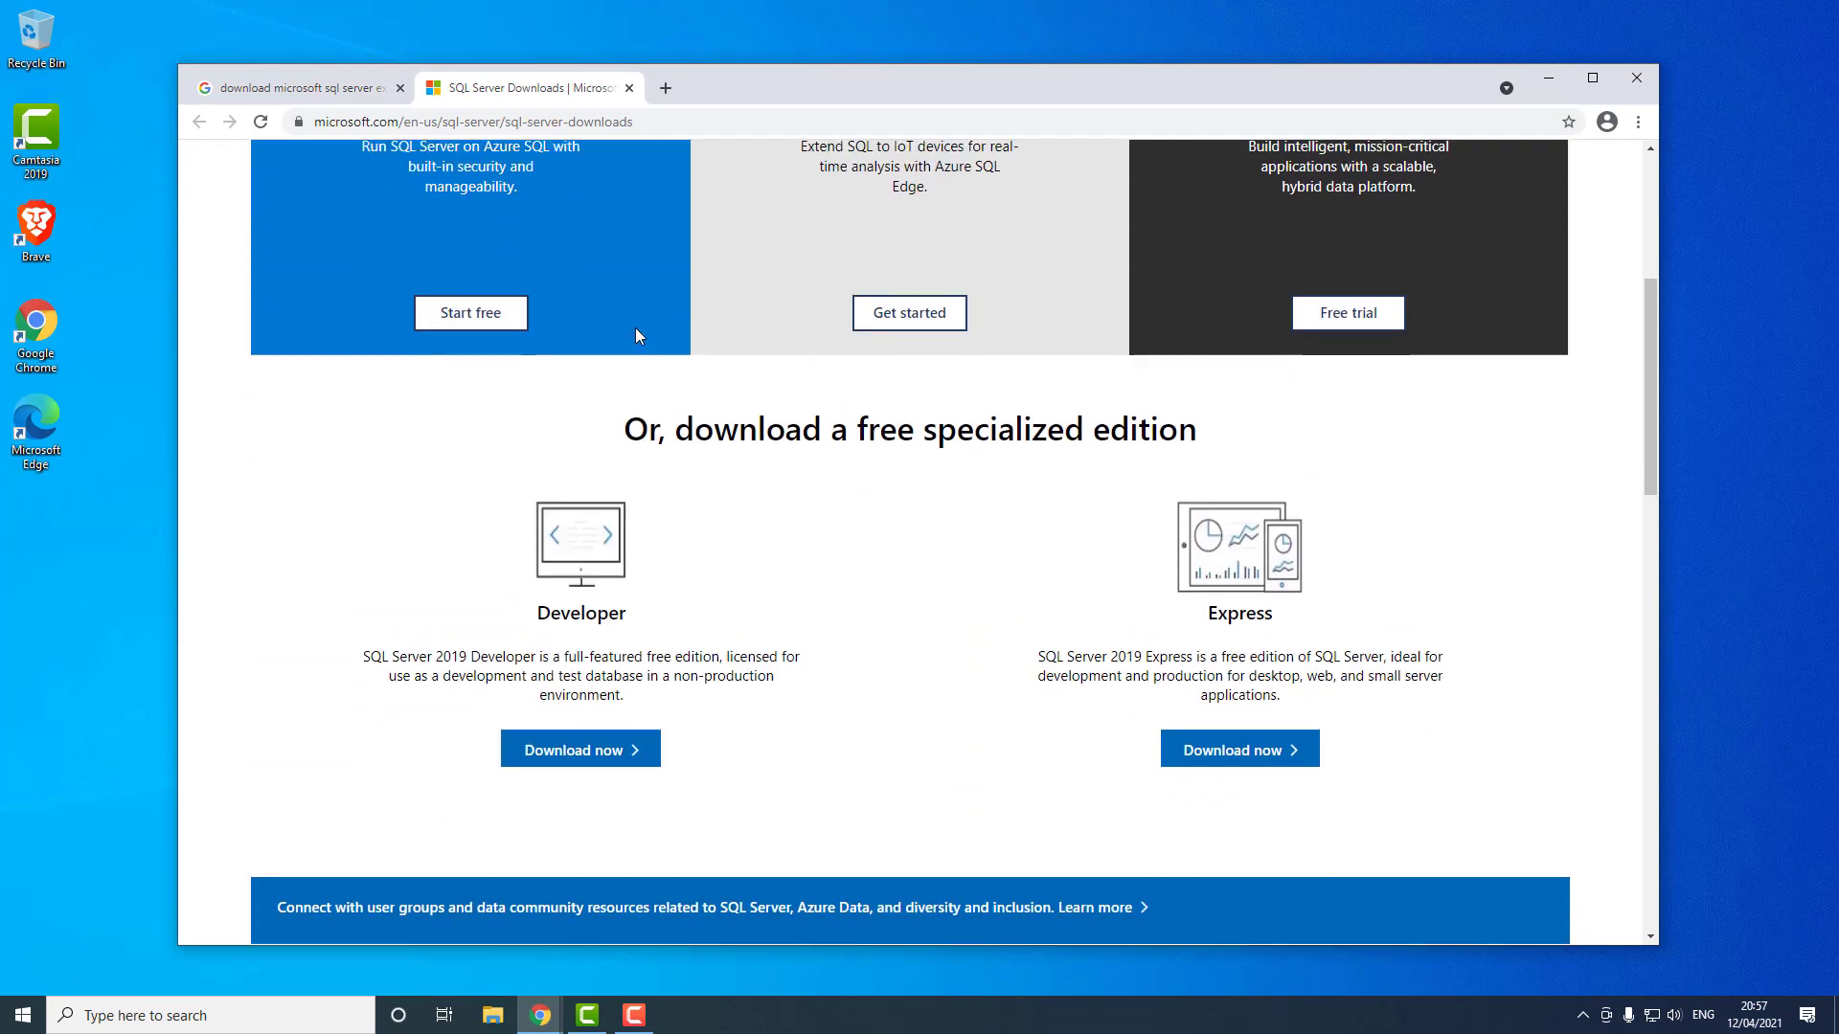
scroll(640, 343, down, 1)
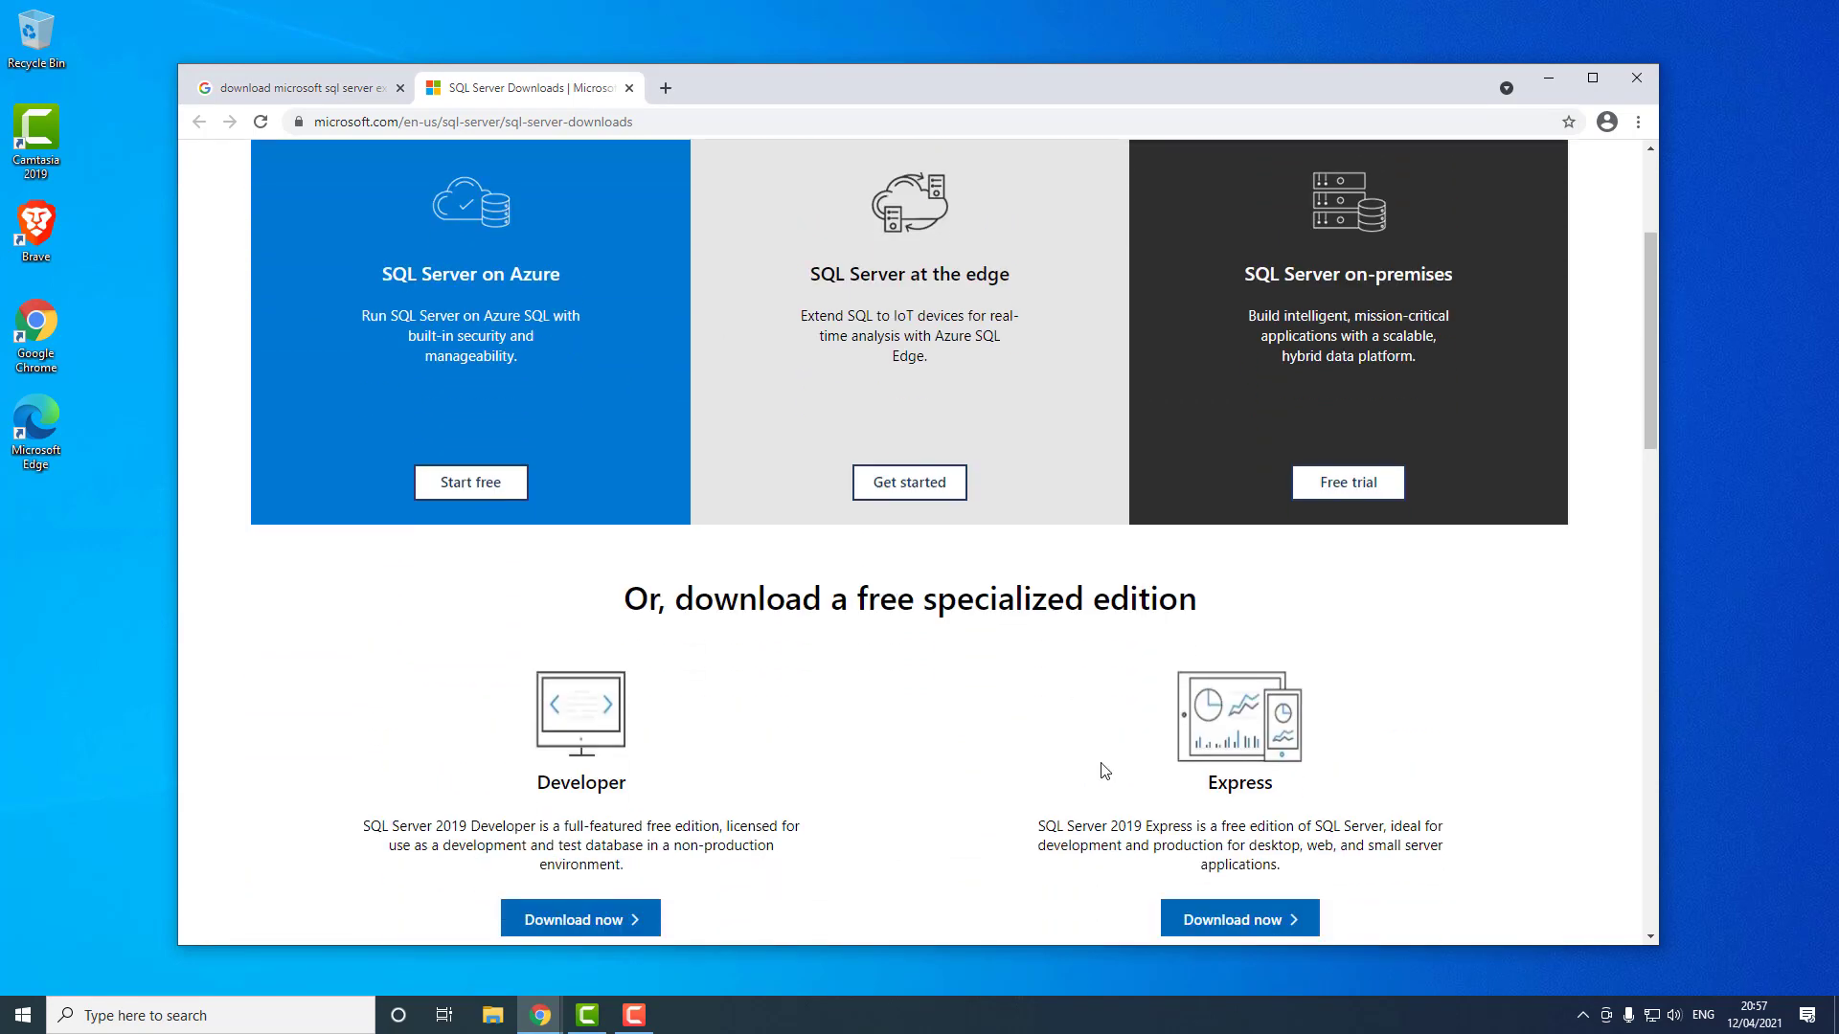
drag(1199, 788, 1271, 783)
drag(550, 784, 639, 785)
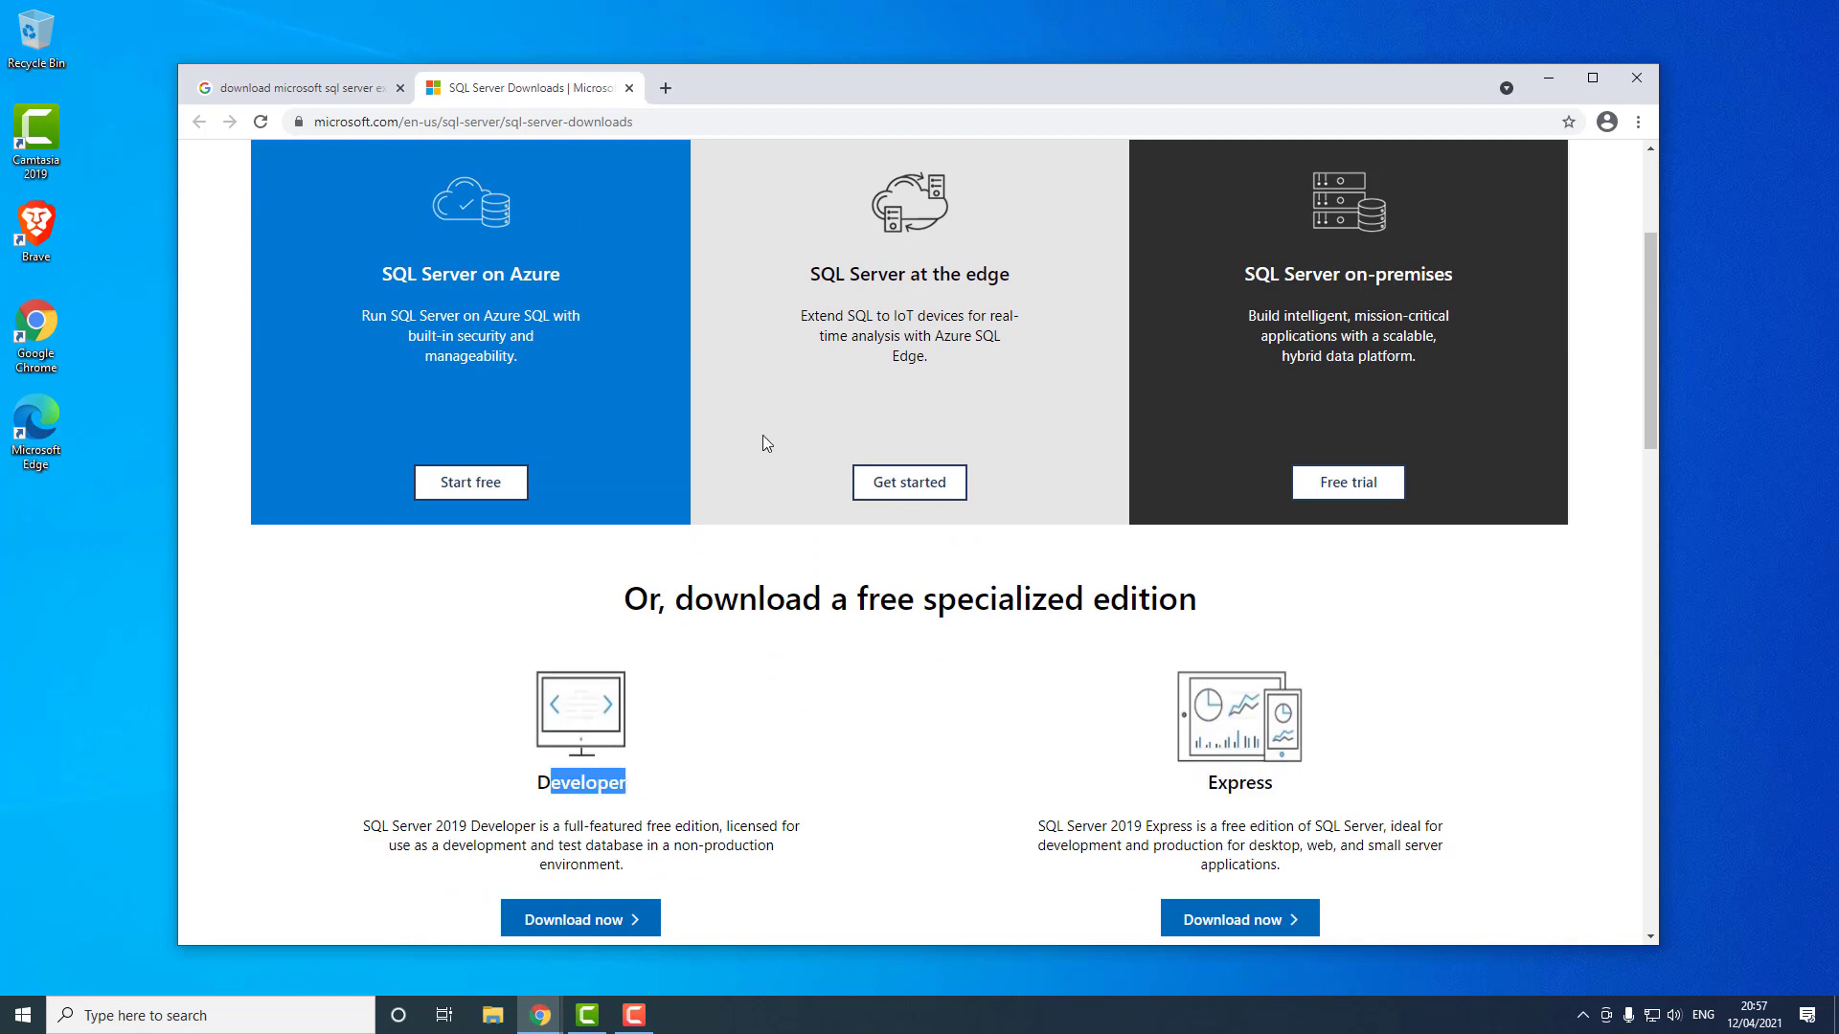
scroll(961, 574, up, 3)
scroll(1069, 595, down, 3)
double_click(1214, 786)
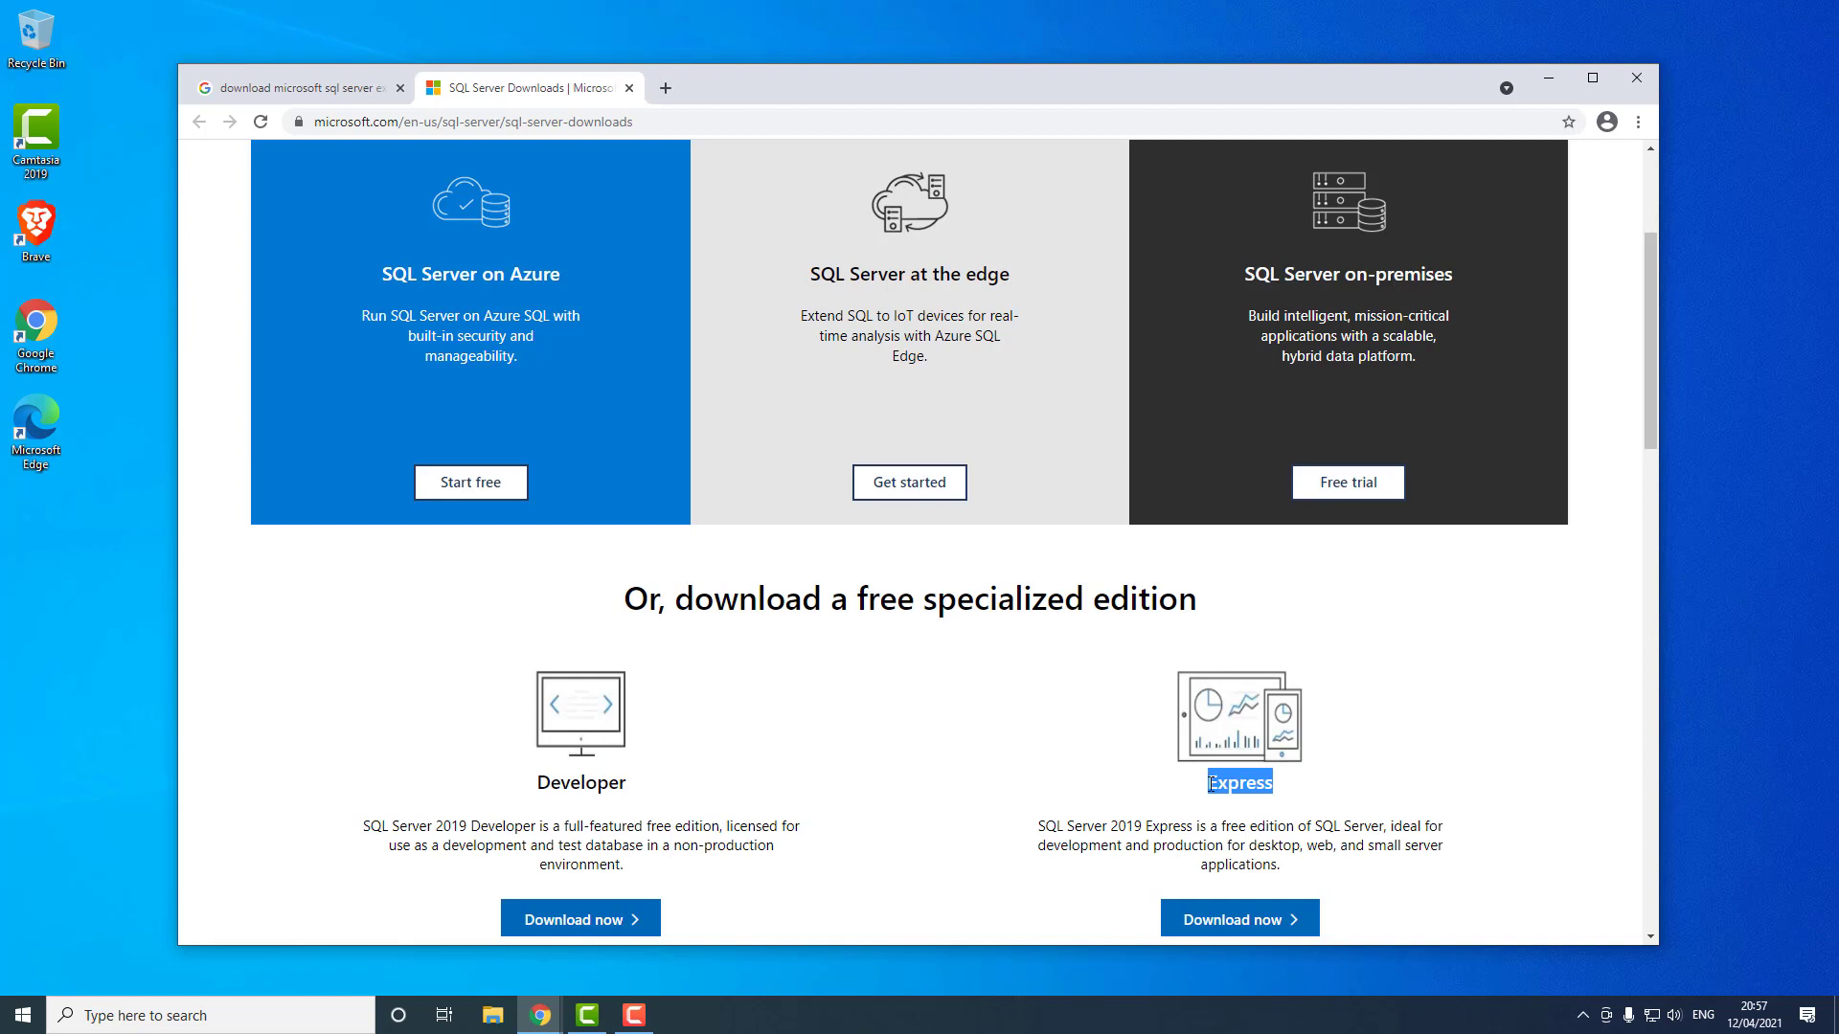
double_click(574, 779)
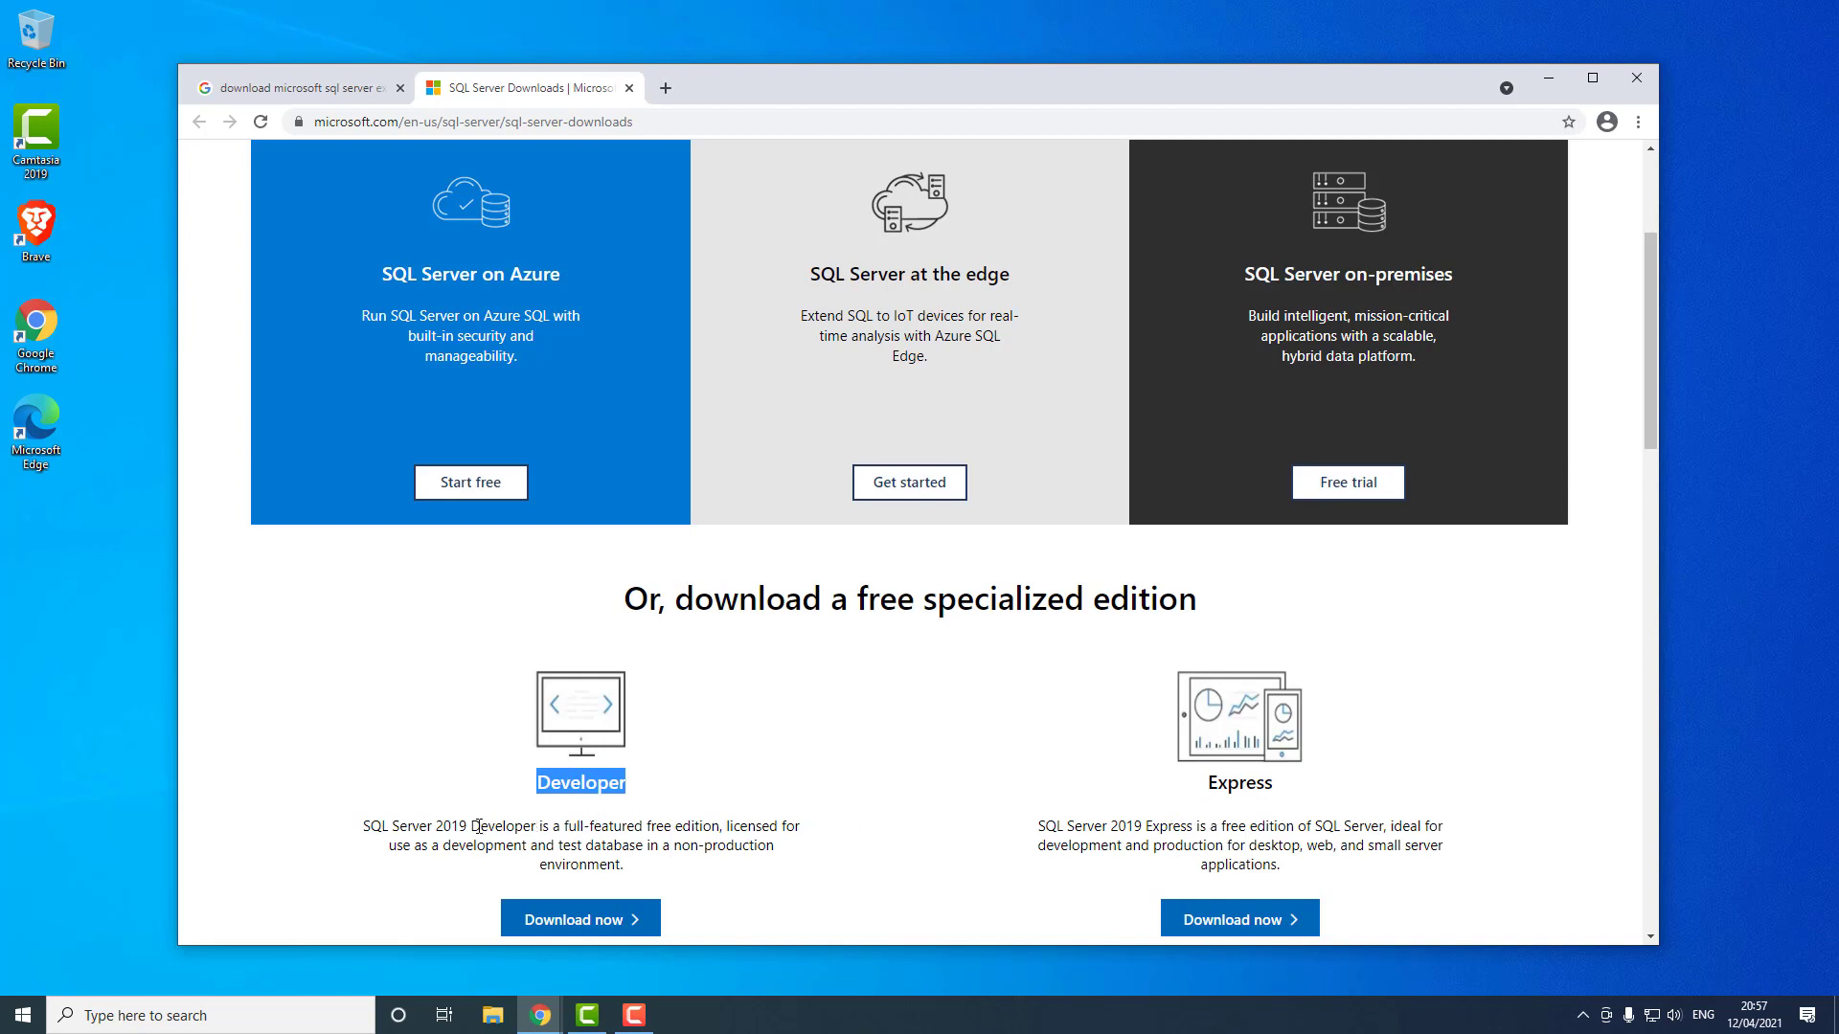
drag(477, 825, 688, 828)
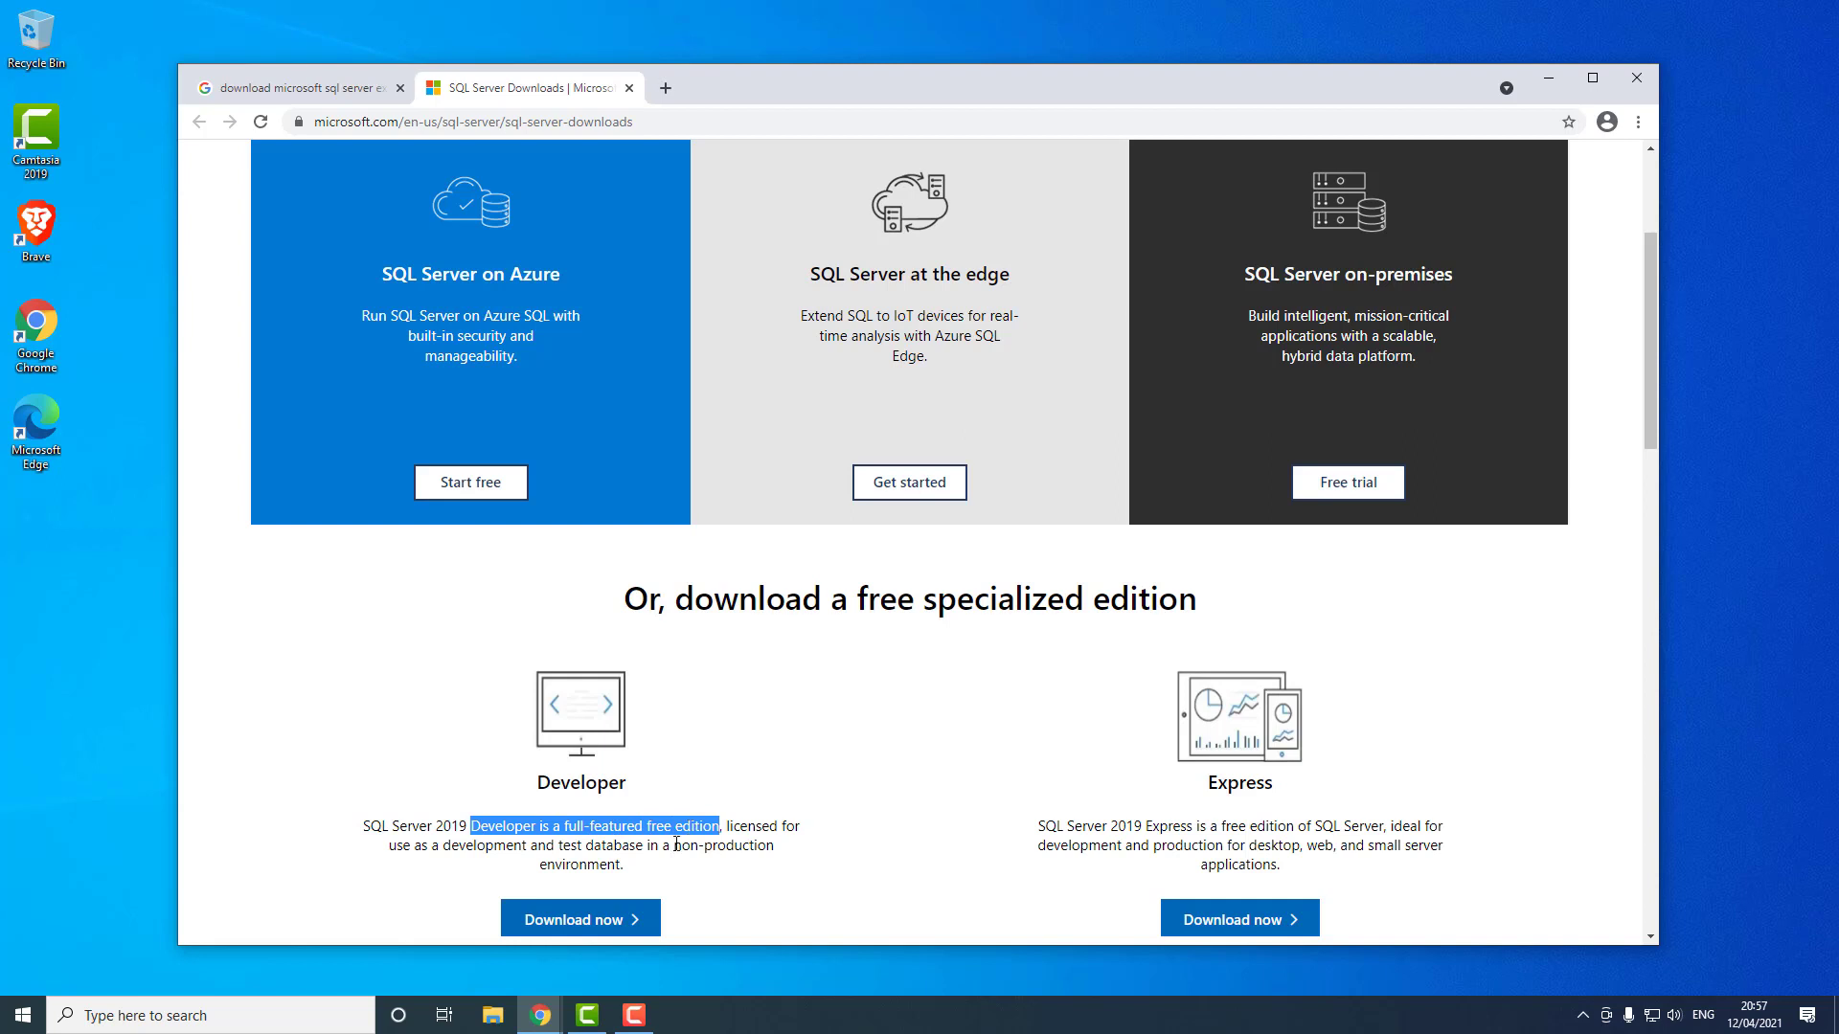
drag(675, 845, 774, 845)
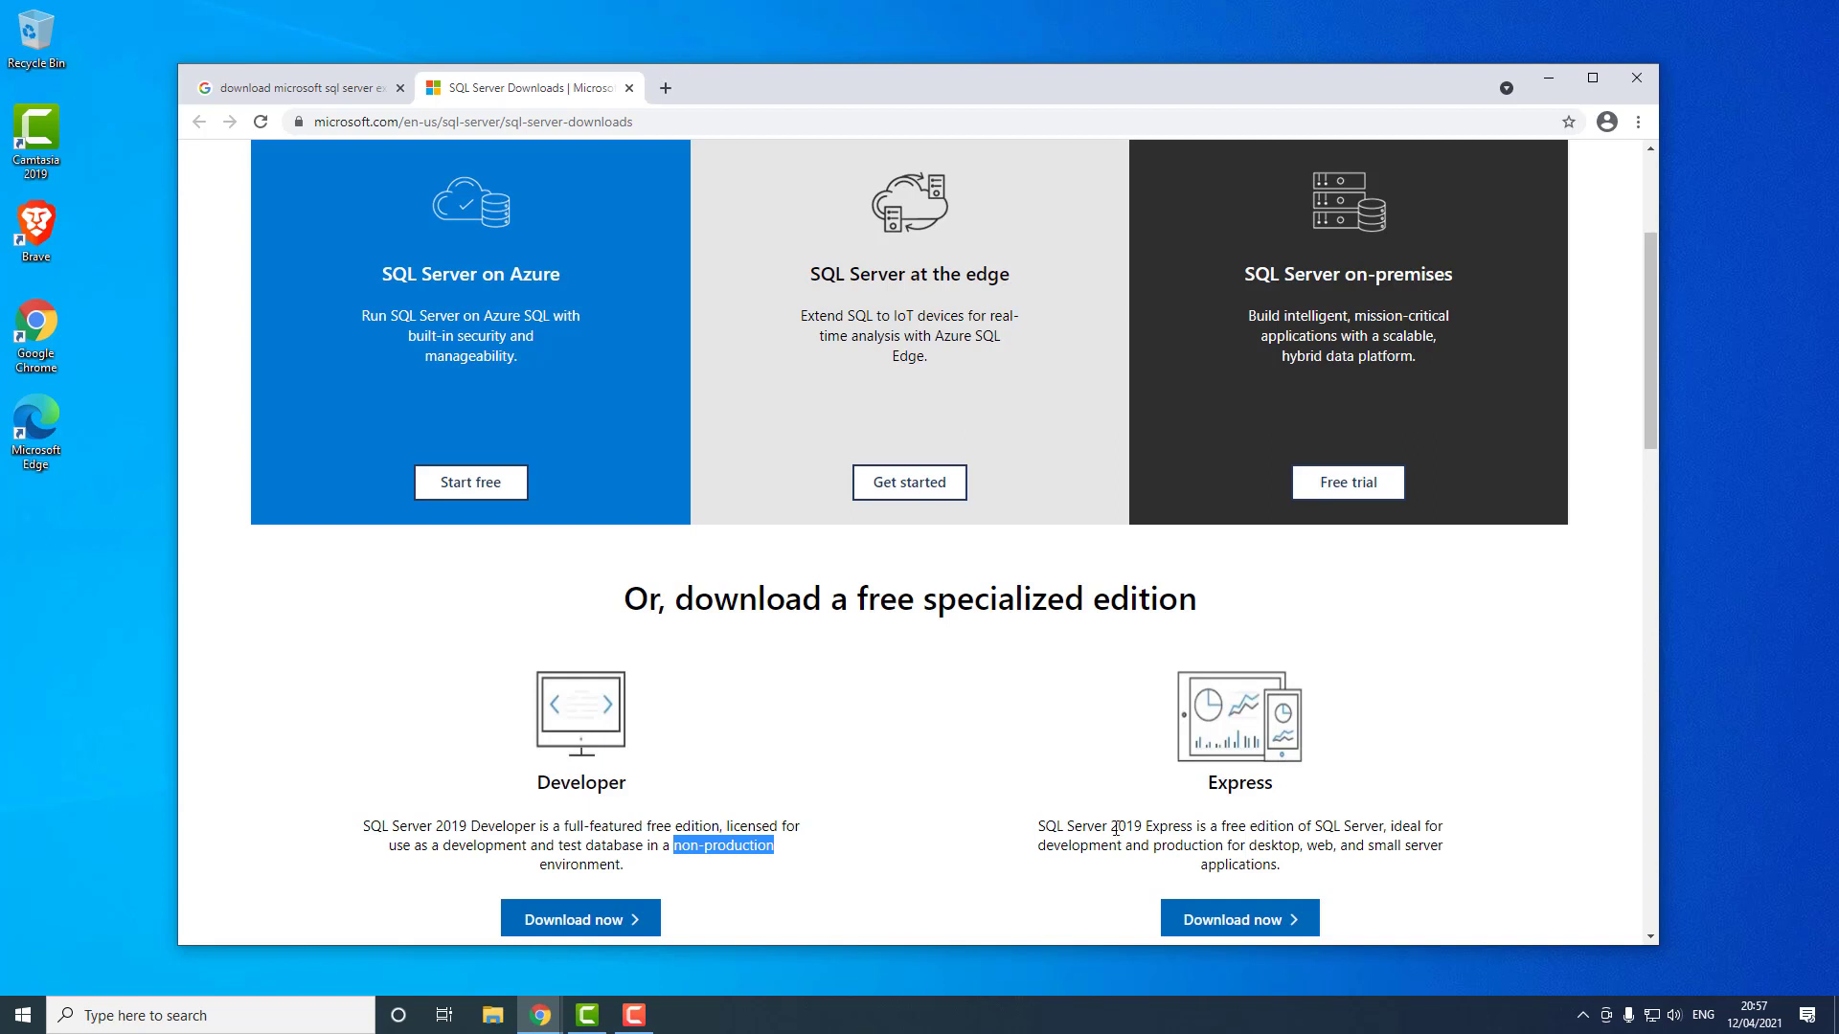
drag(399, 825, 684, 872)
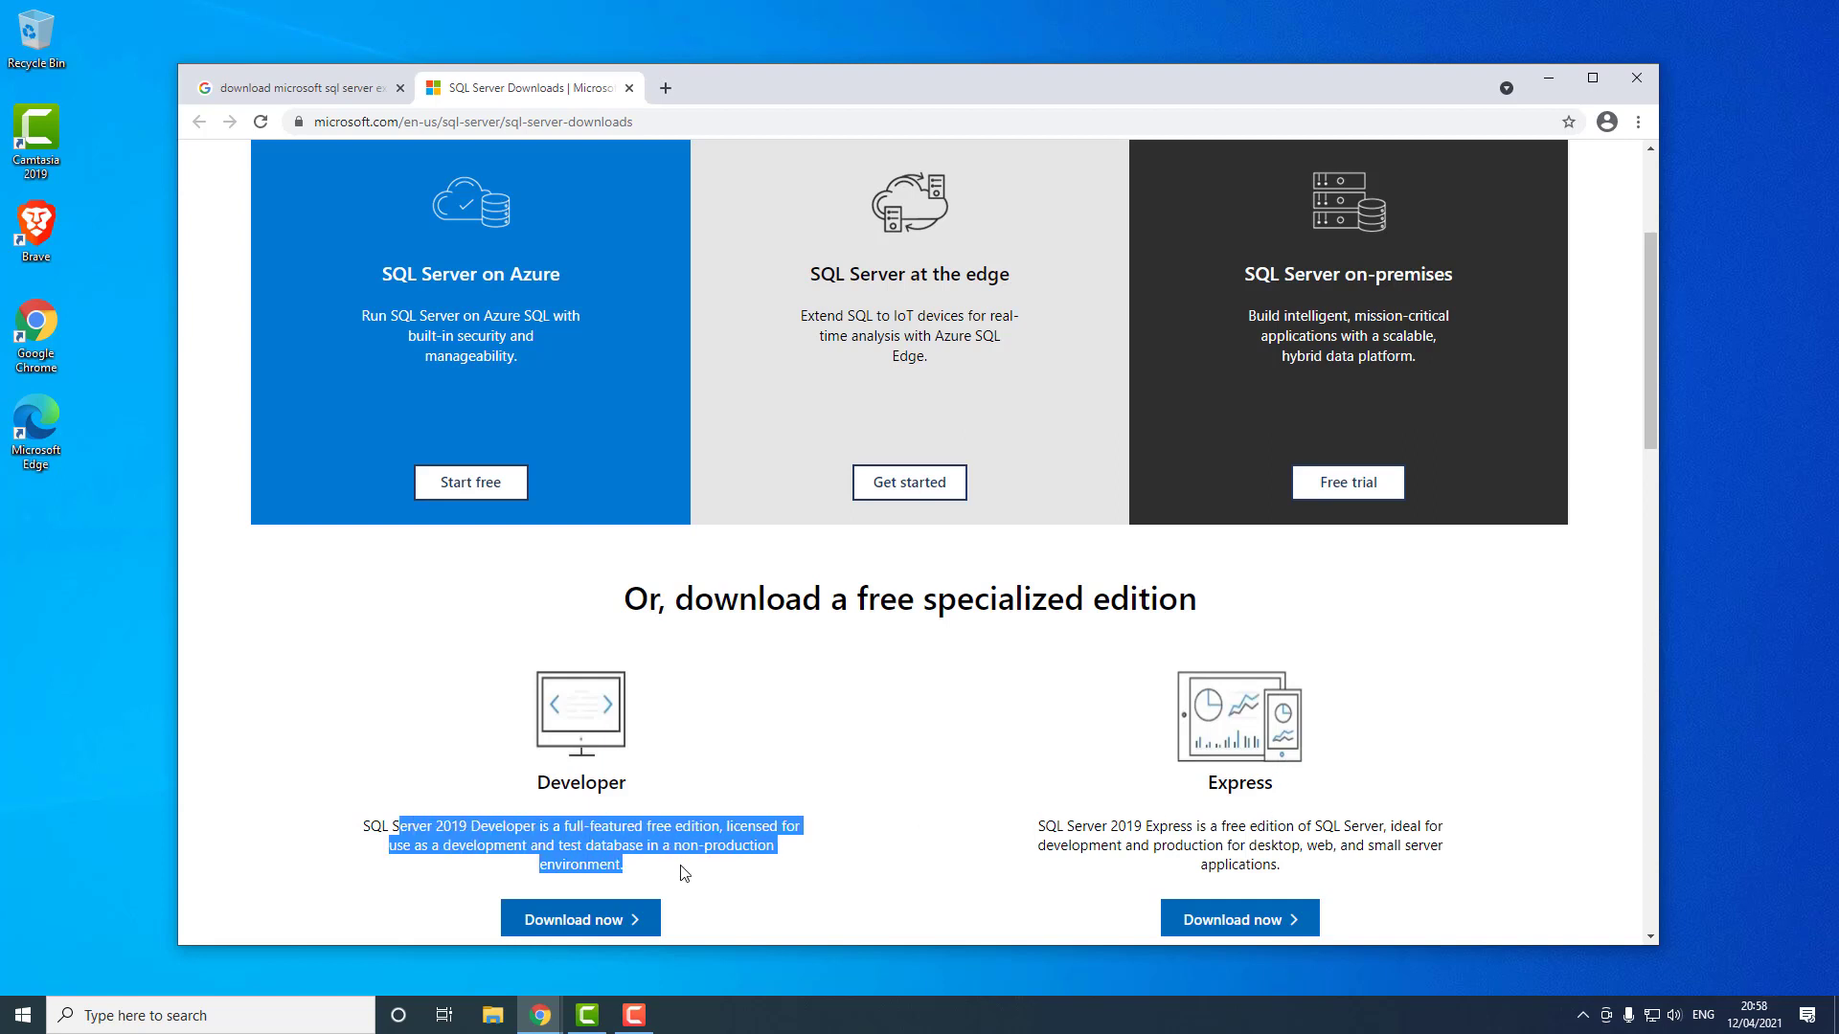
click(1052, 827)
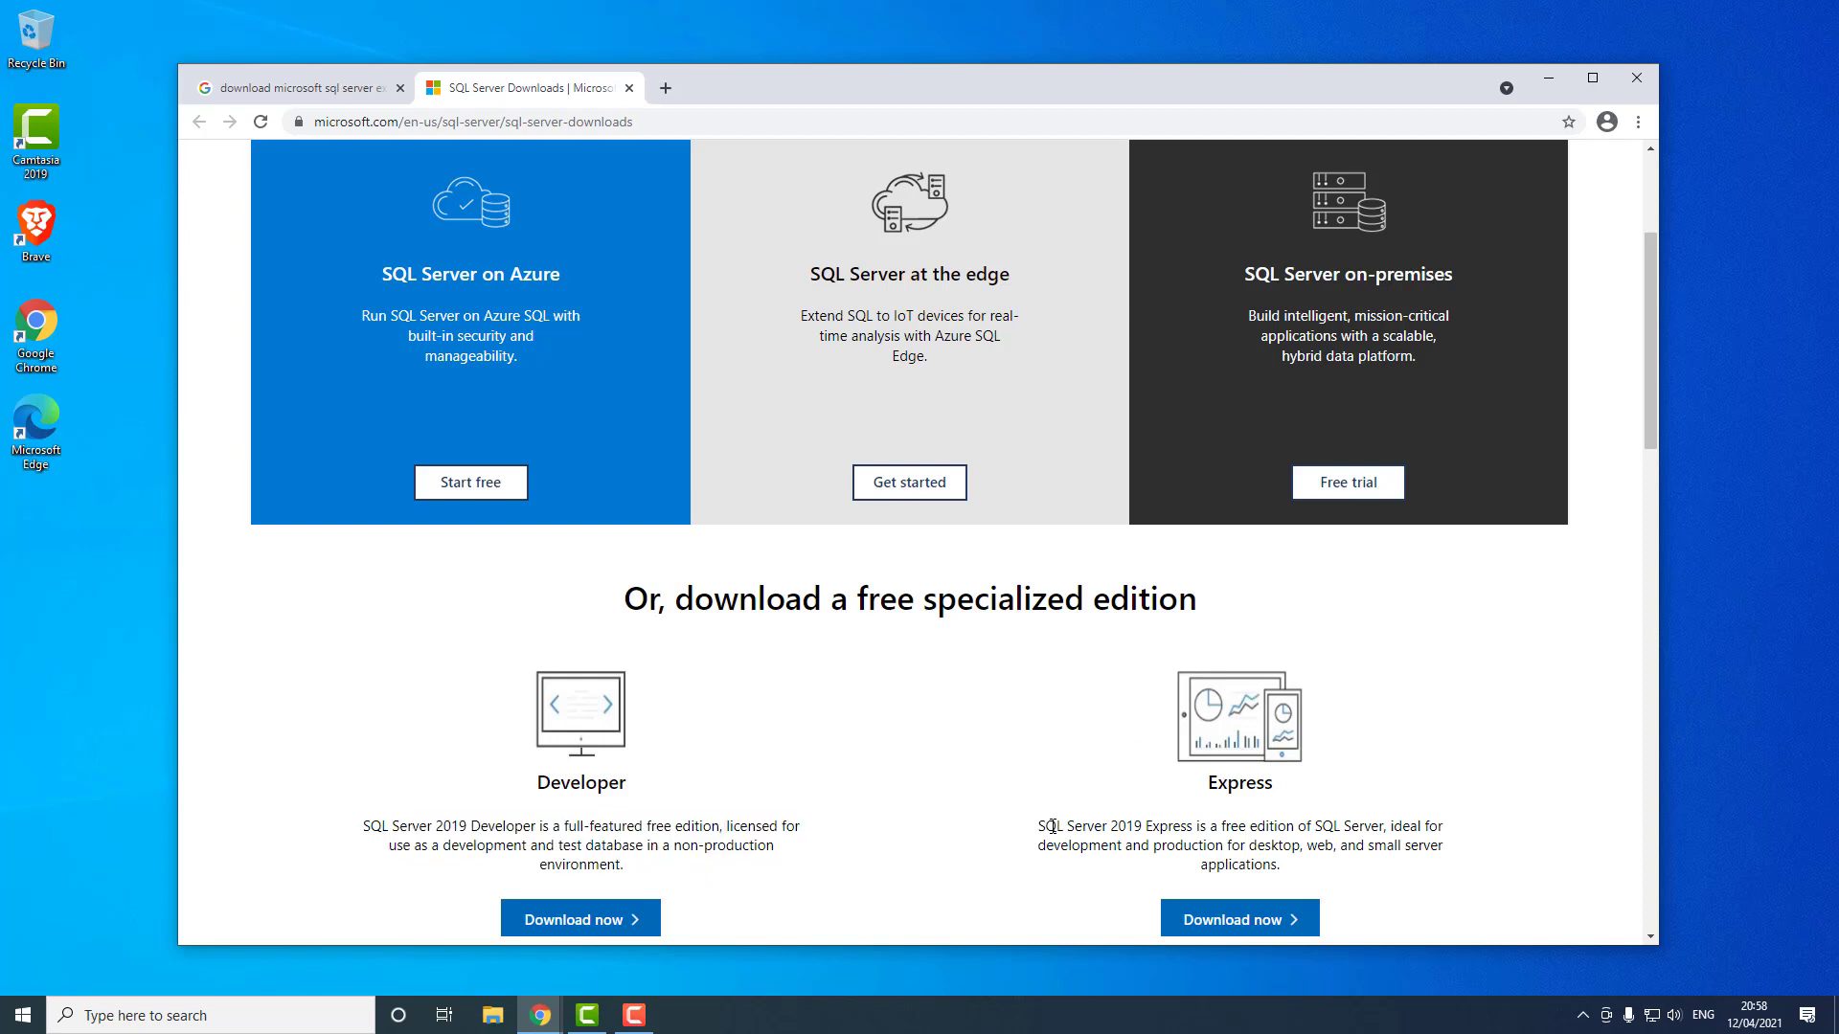
drag(1052, 827, 1310, 862)
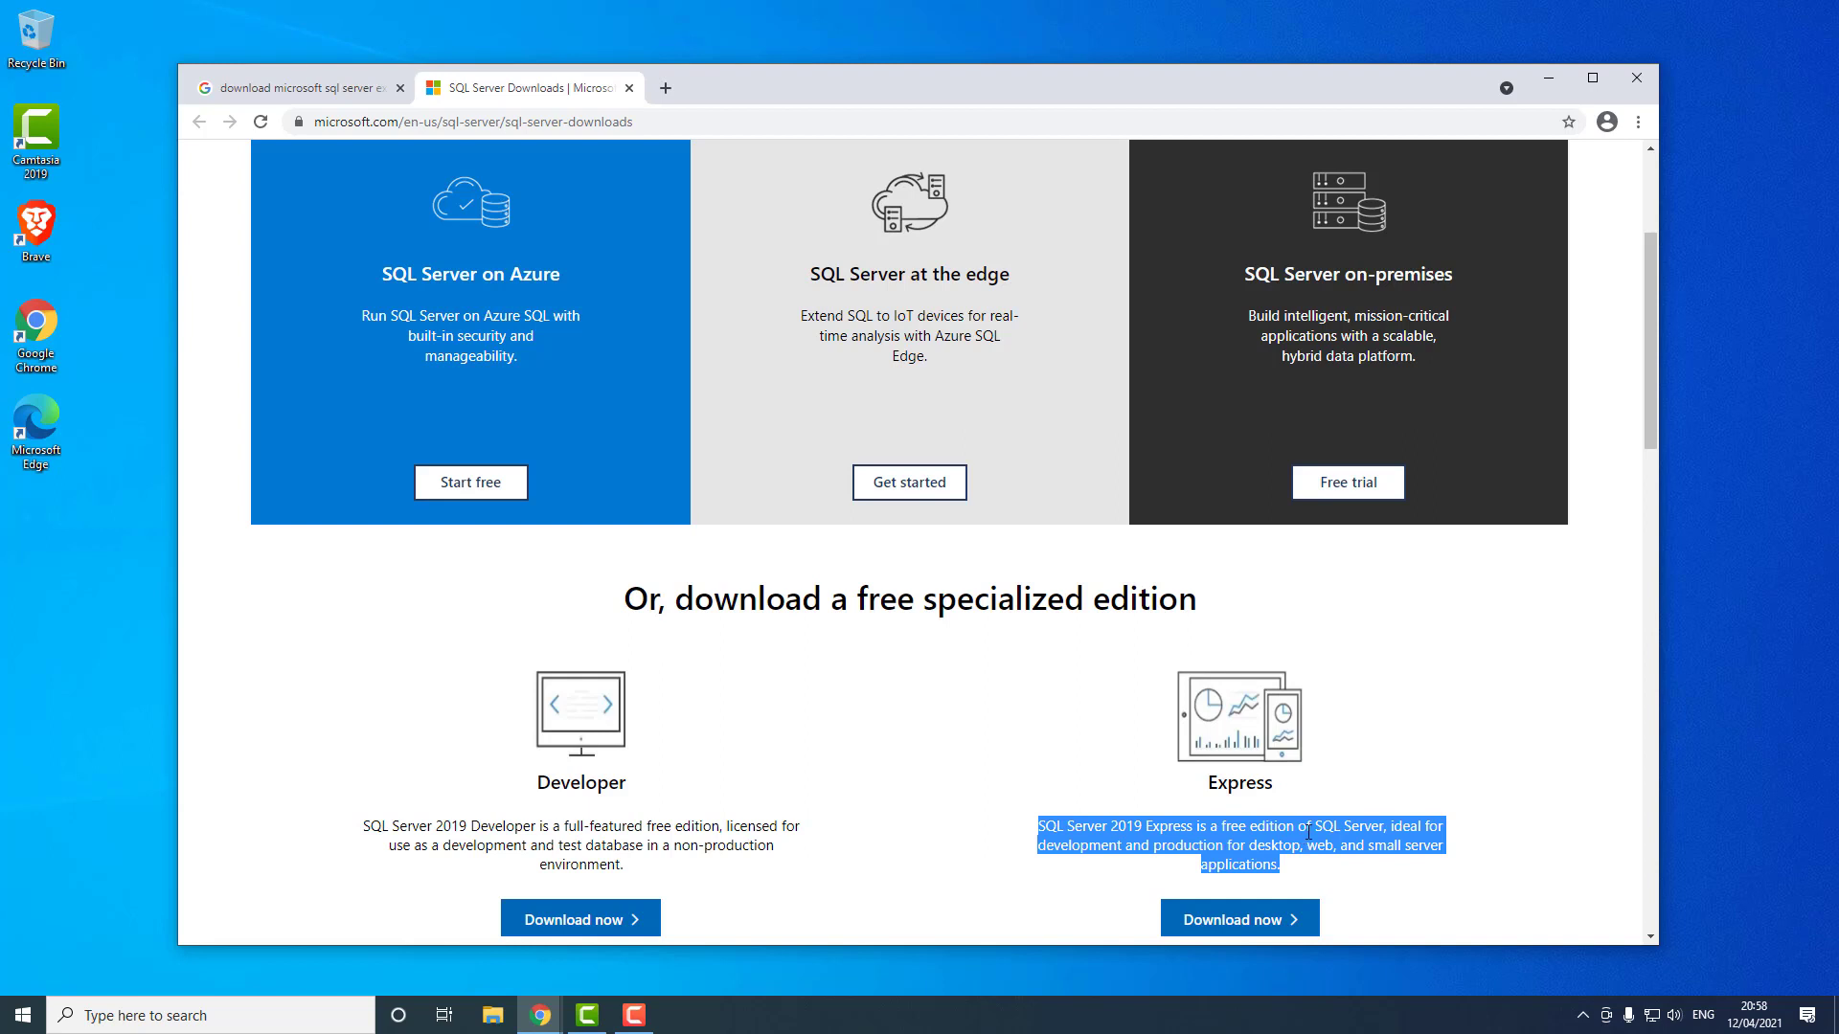
click(1344, 790)
Step: Download and run the SQL Server 2019 Express installer, starting a Custom installation with media location C:\SQL2019
scroll(1333, 825, down, 1)
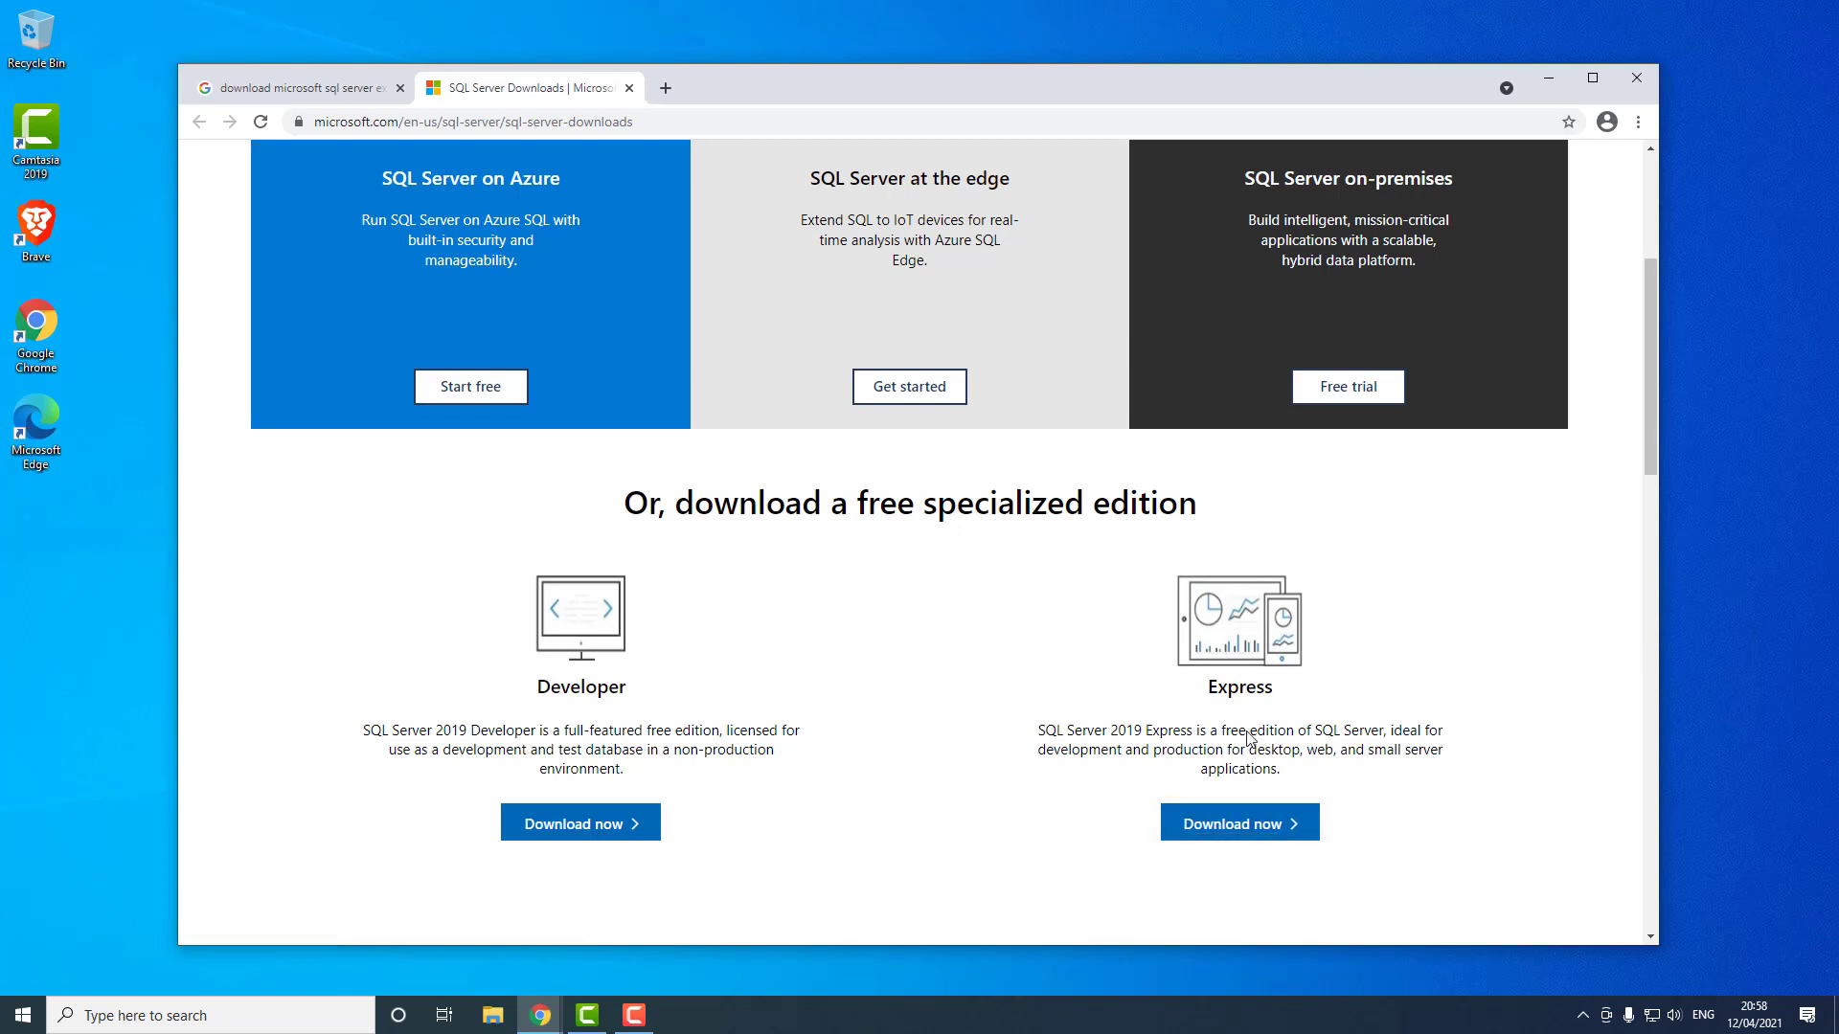
drag(1207, 682, 1285, 780)
click(1261, 821)
click(290, 917)
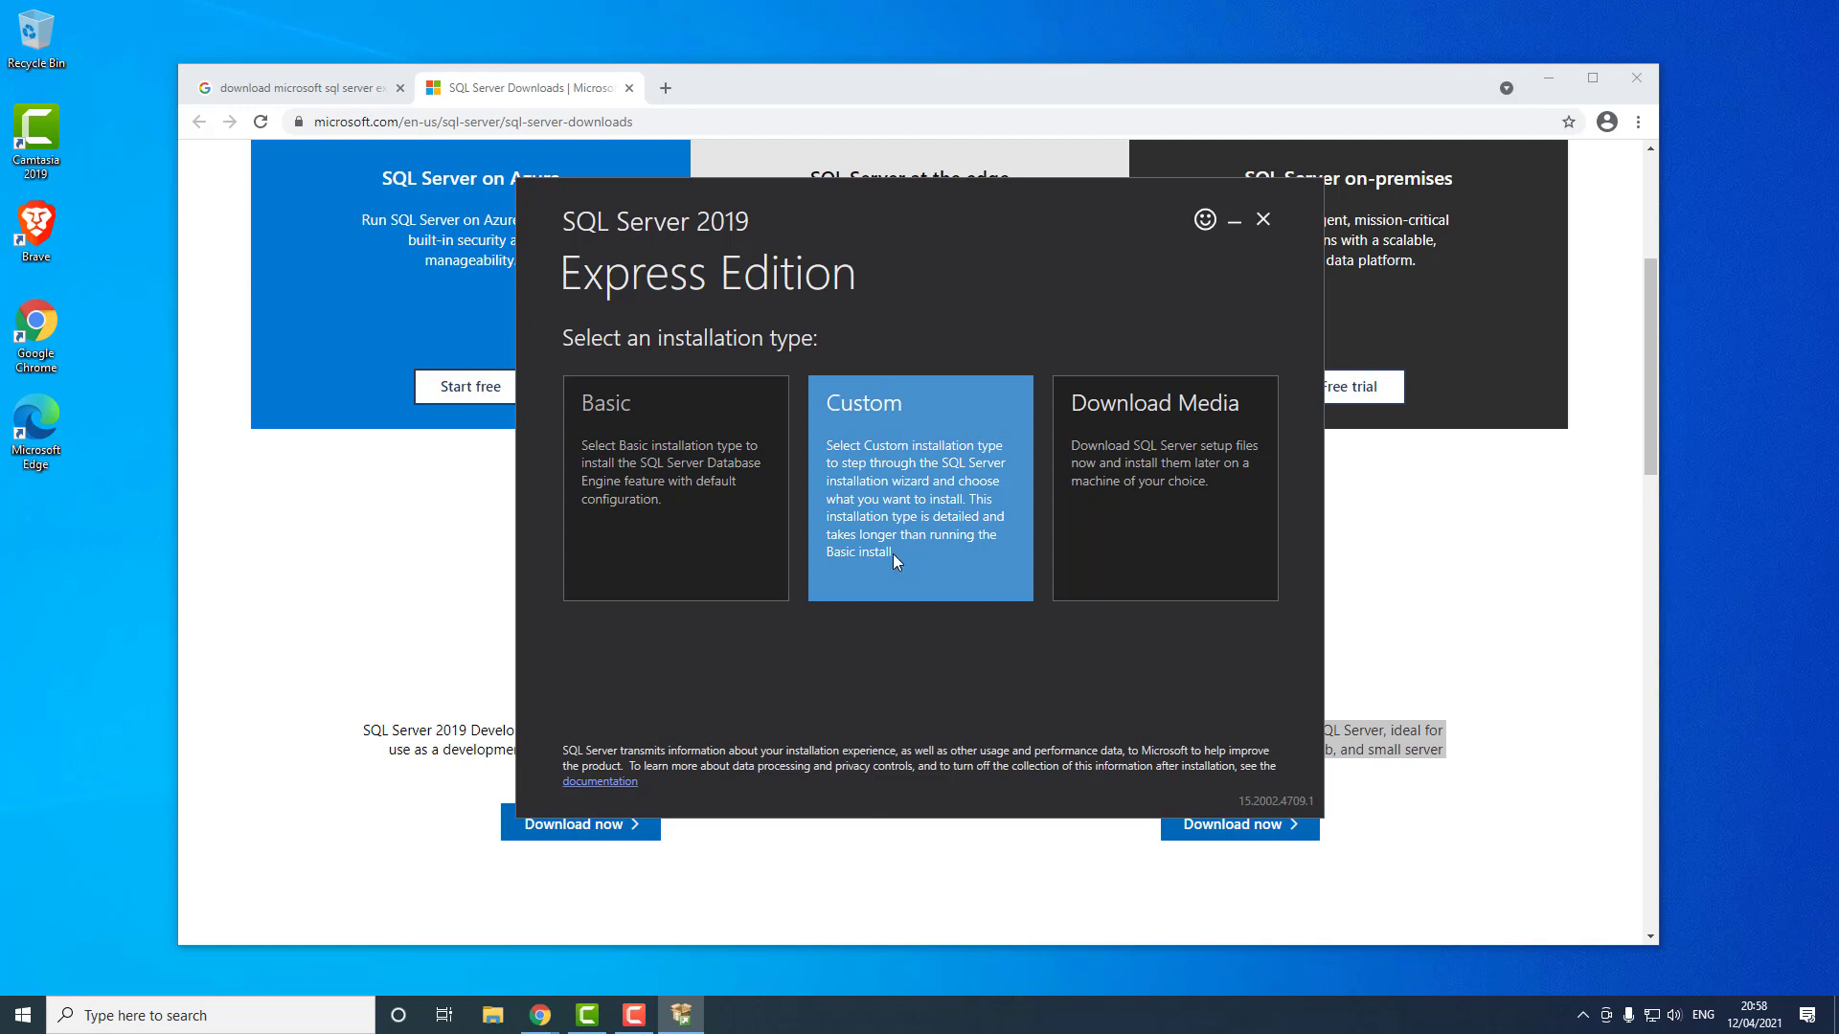
click(852, 588)
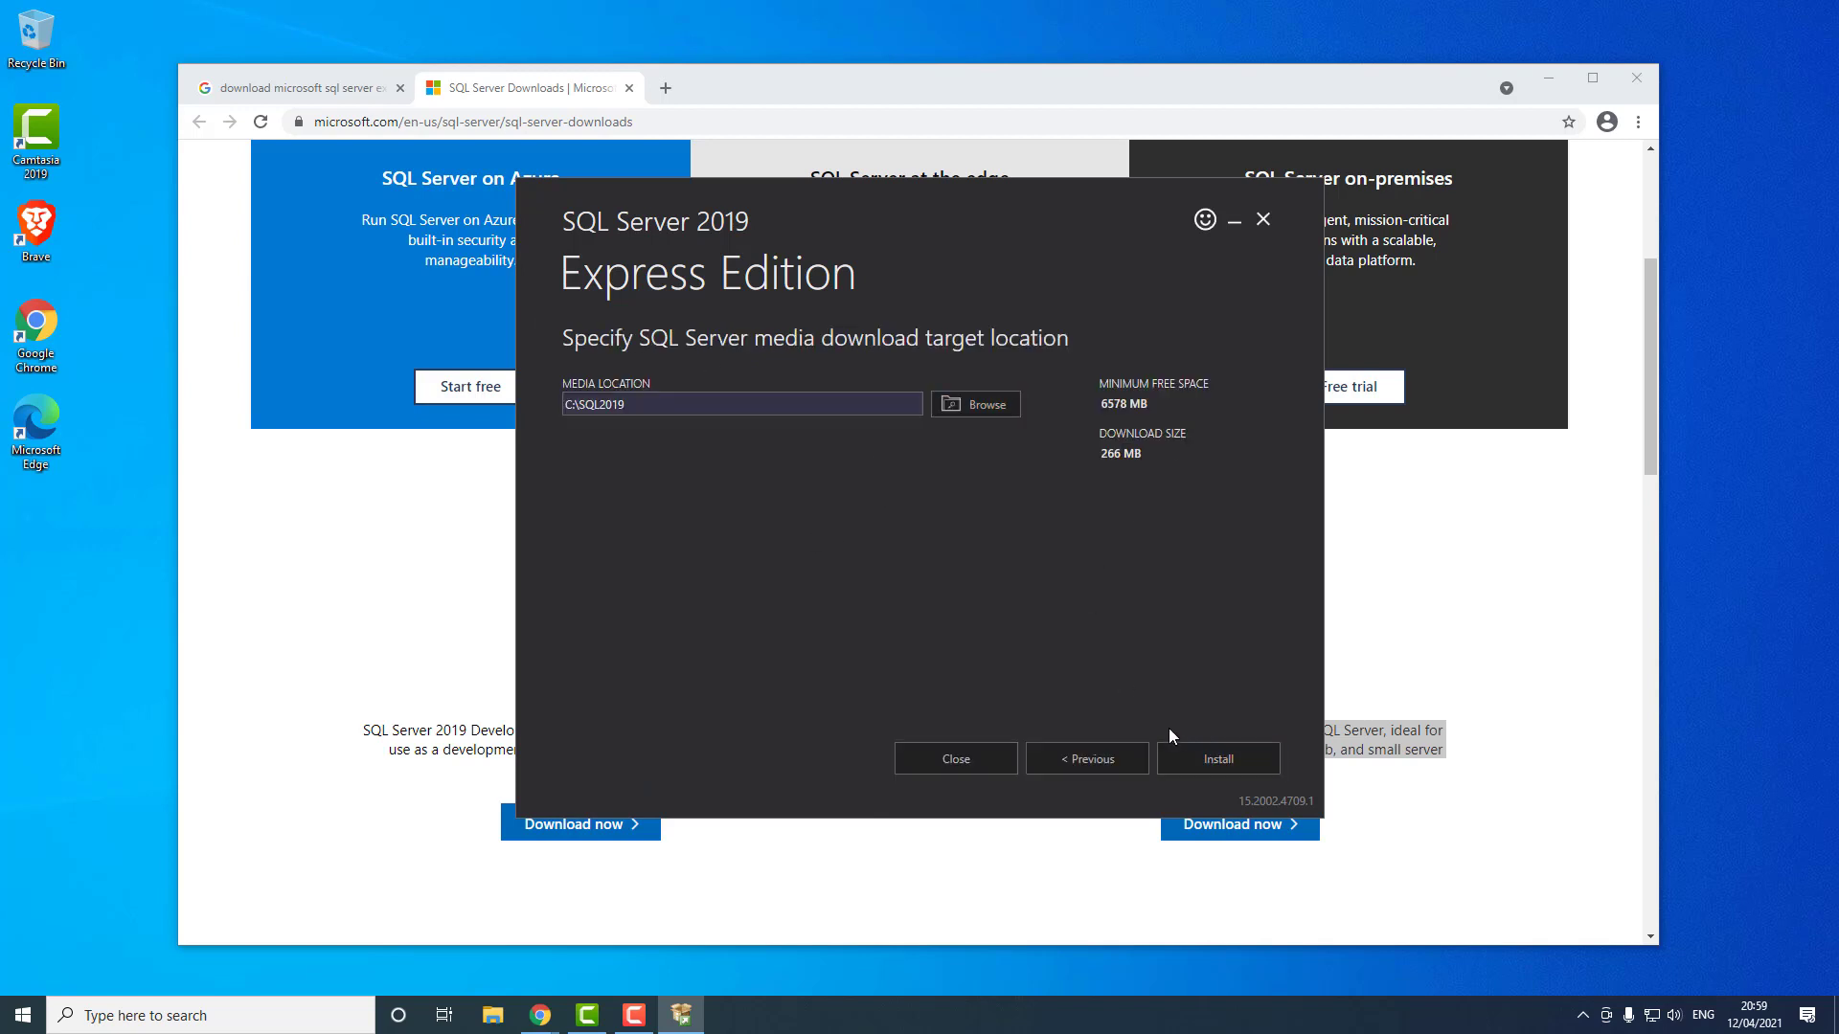
click(1215, 760)
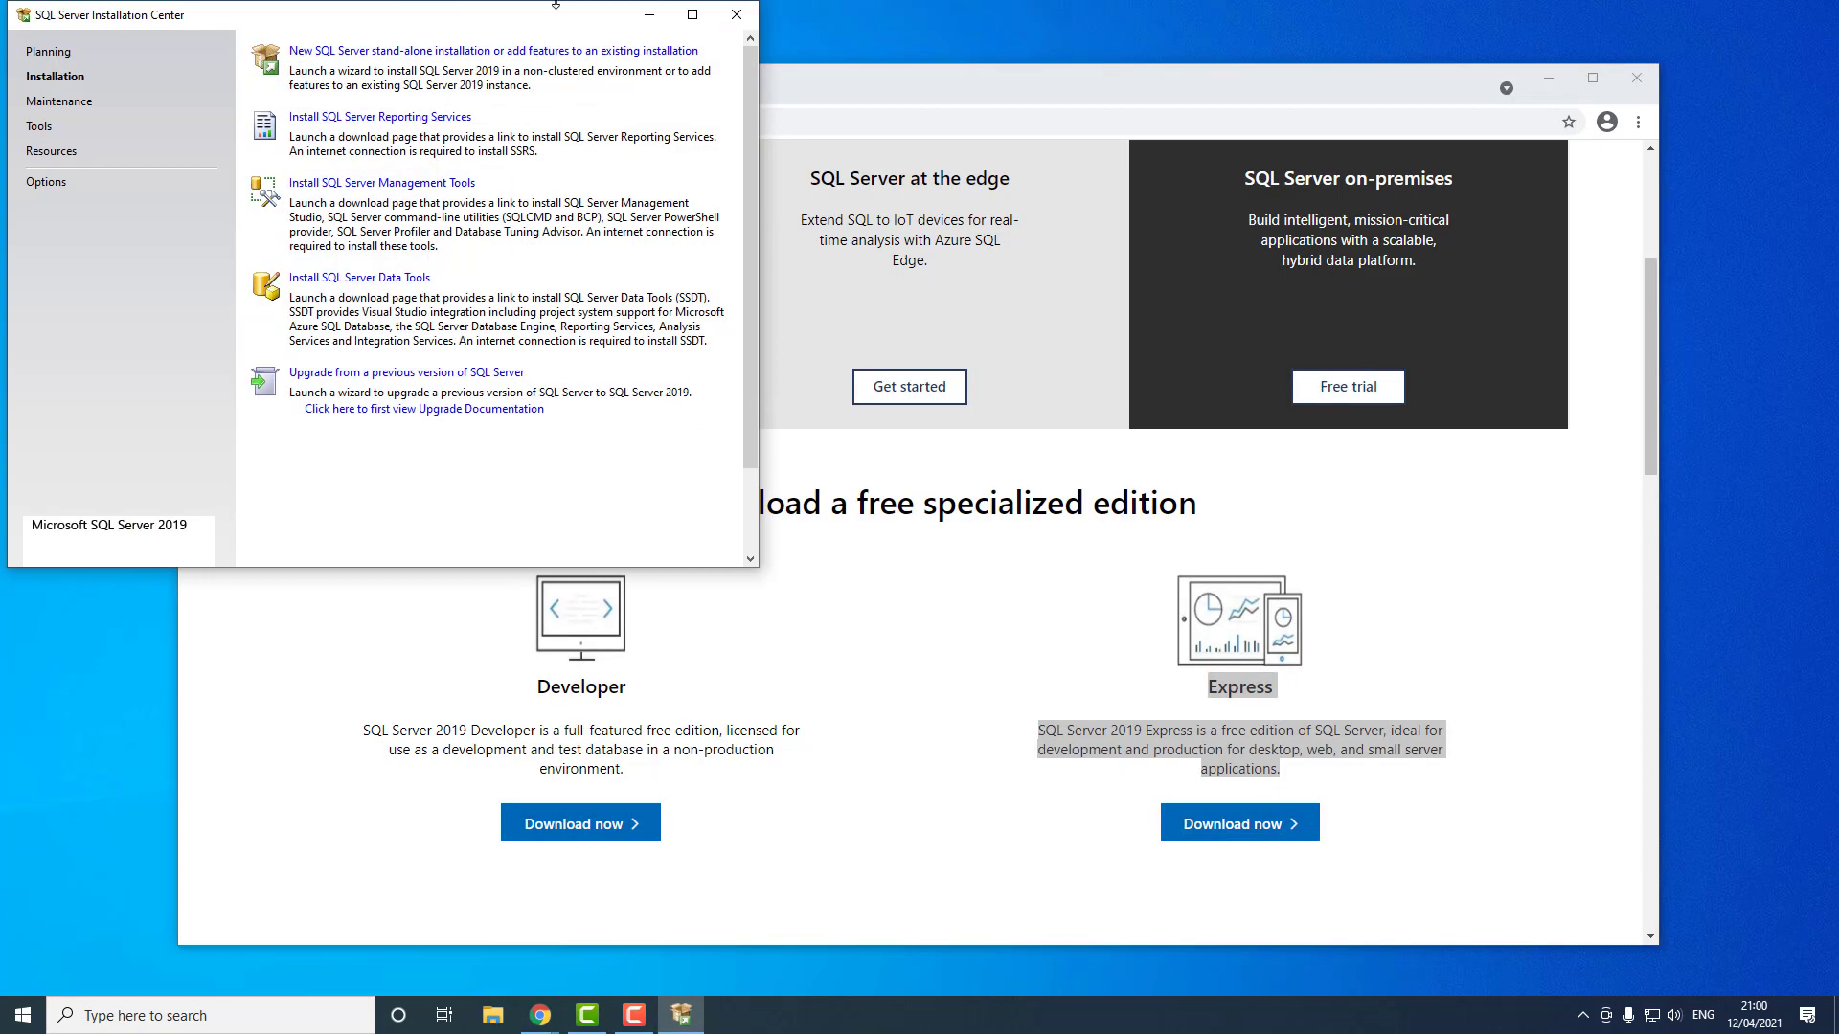
Step: Minimize the browser and launch a new SQL Server stand-alone installation from the SQL Server Installation Center
drag(534, 2, 536, 173)
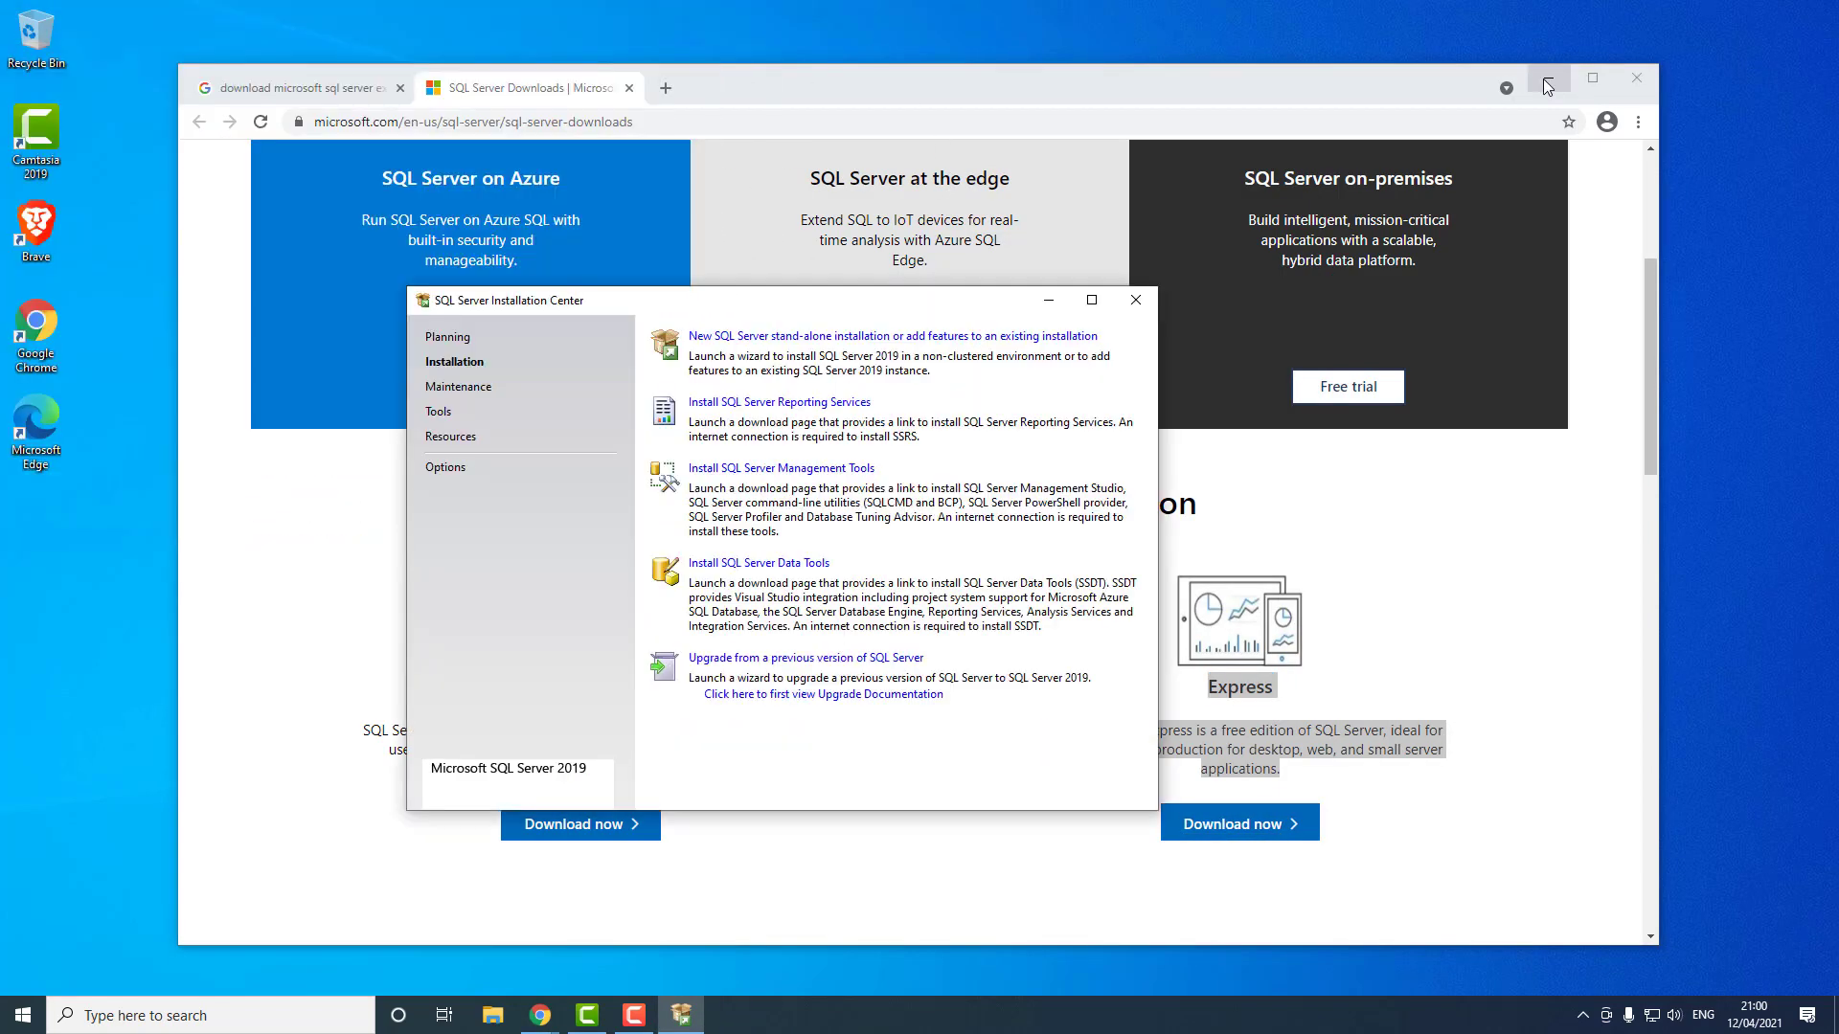
click(1547, 77)
drag(959, 305, 1130, 288)
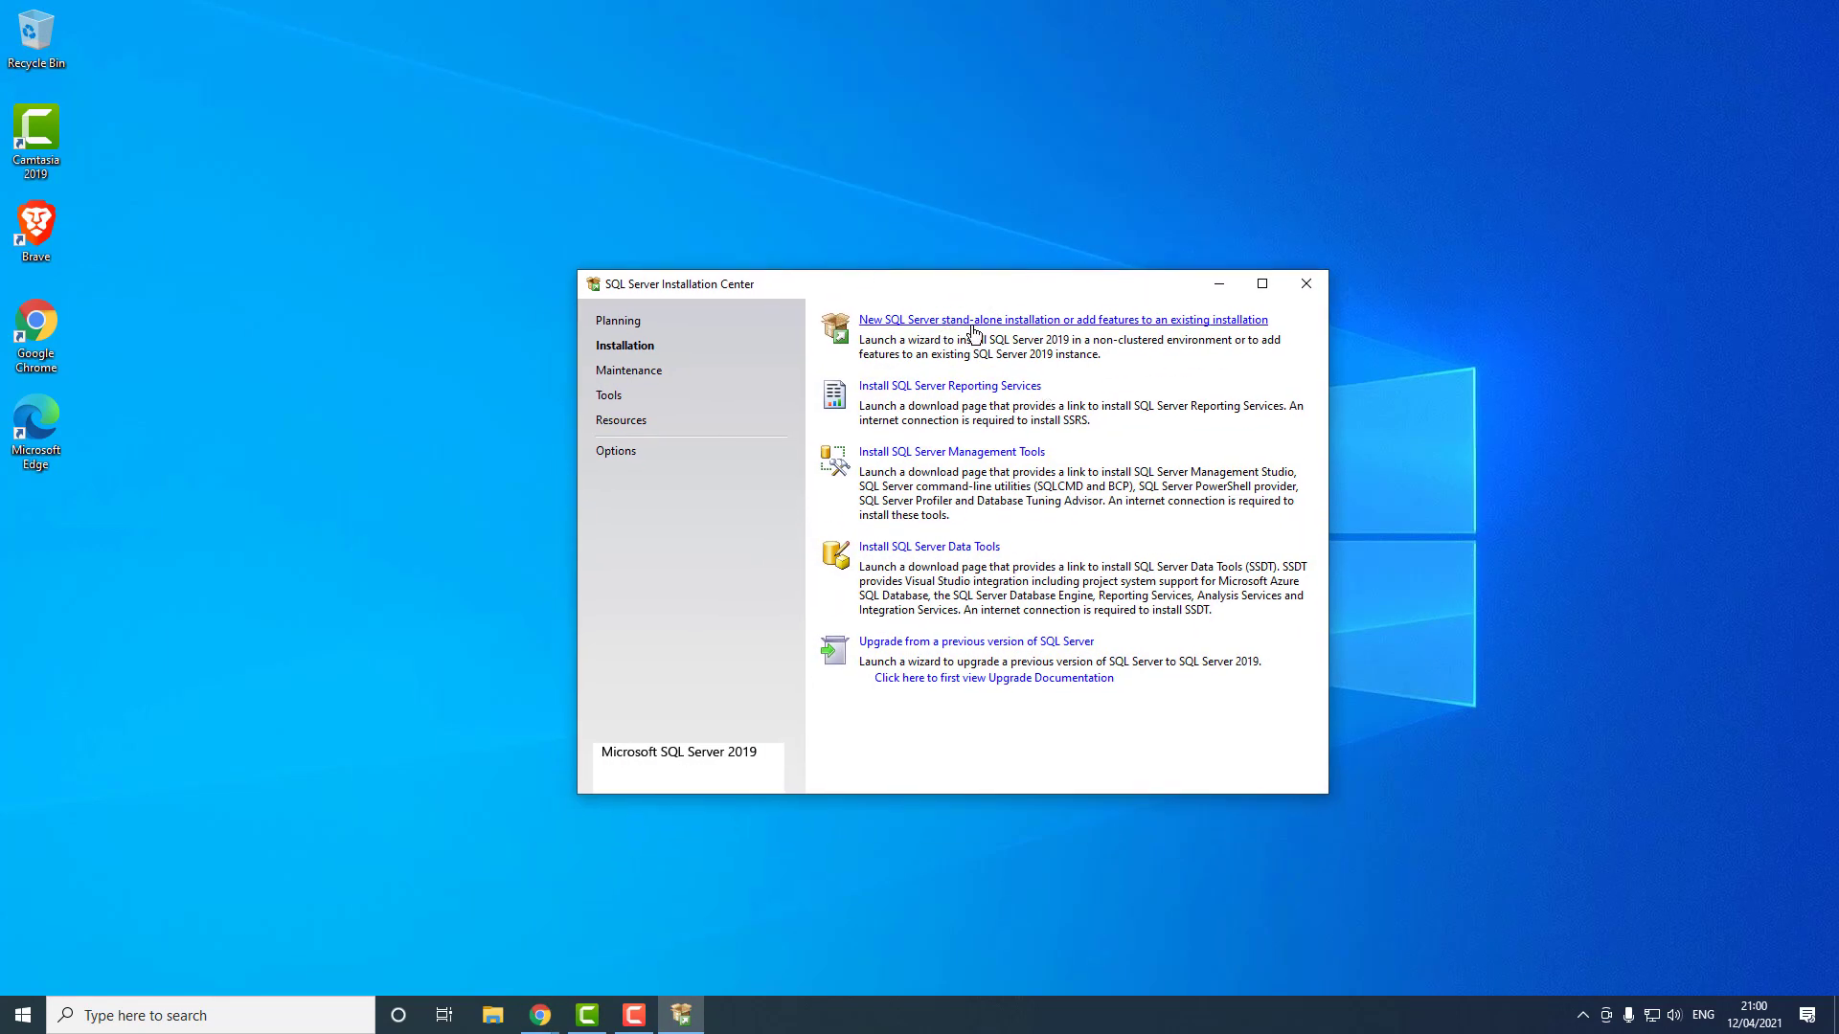
click(1068, 321)
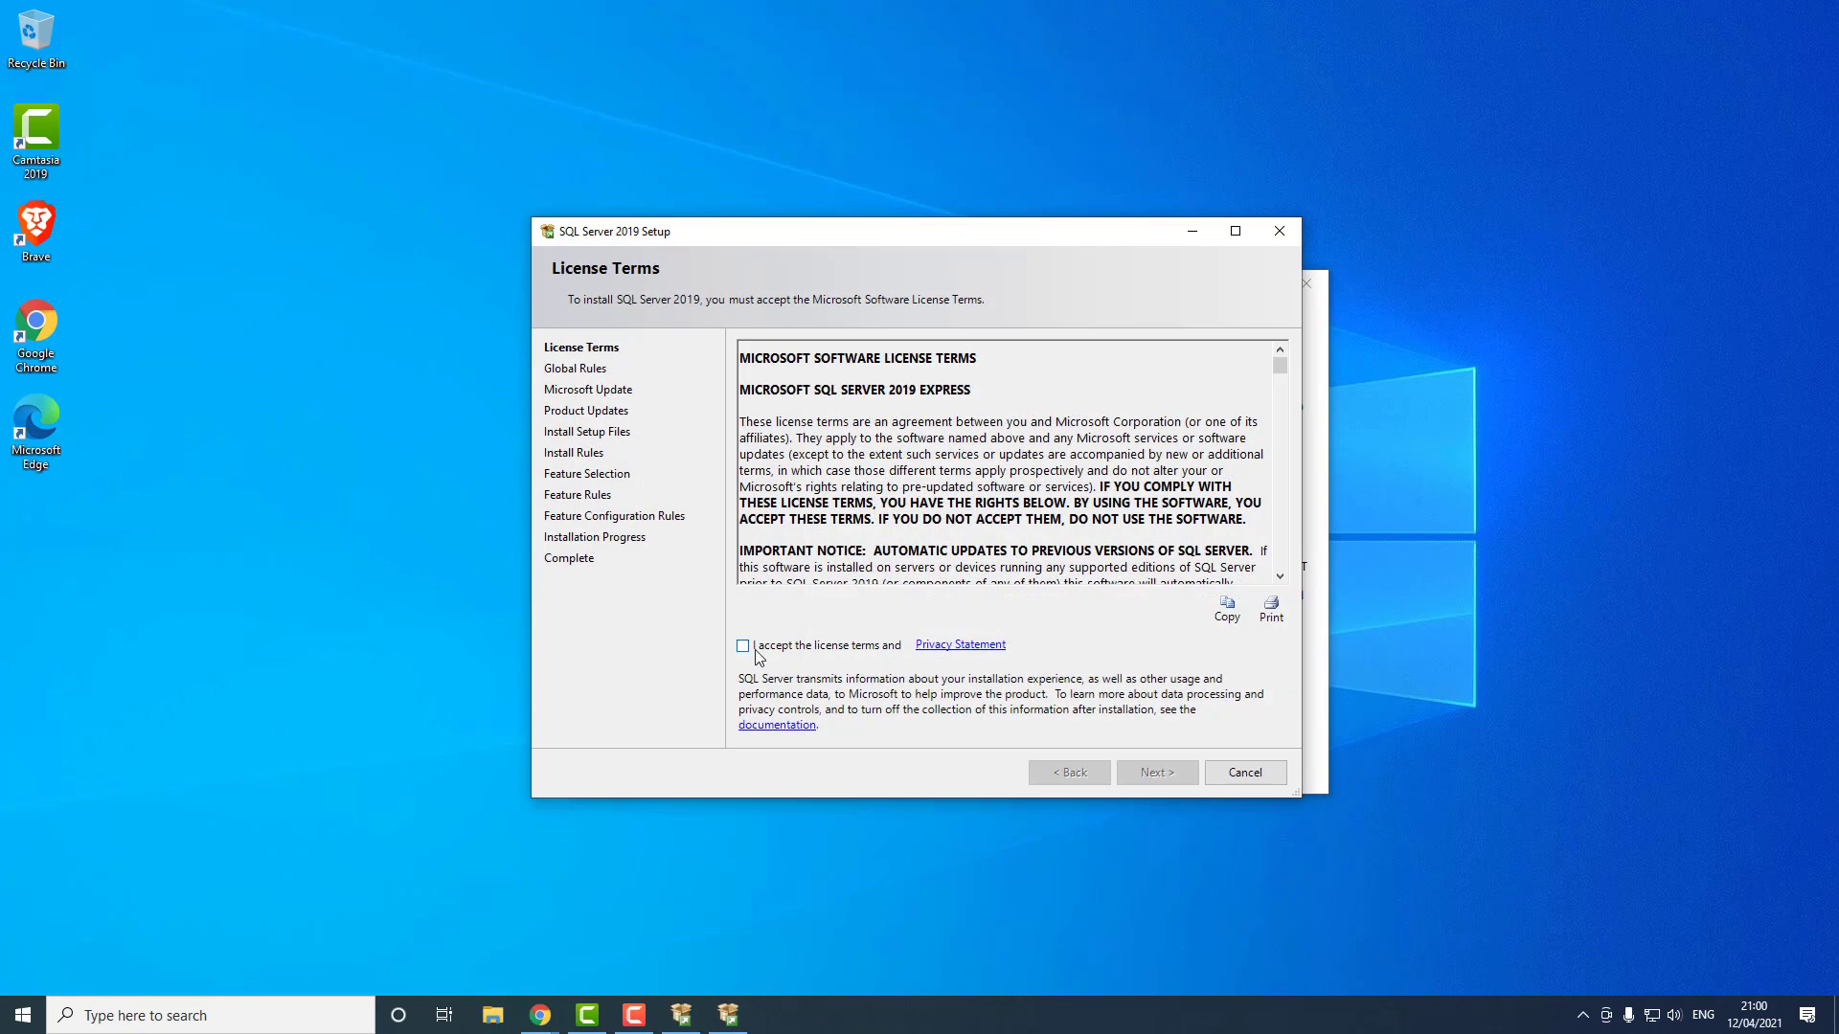
Step: Accept the SQL Server 2019 license terms and proceed through the rule checks to Feature Selection
click(756, 650)
click(1165, 778)
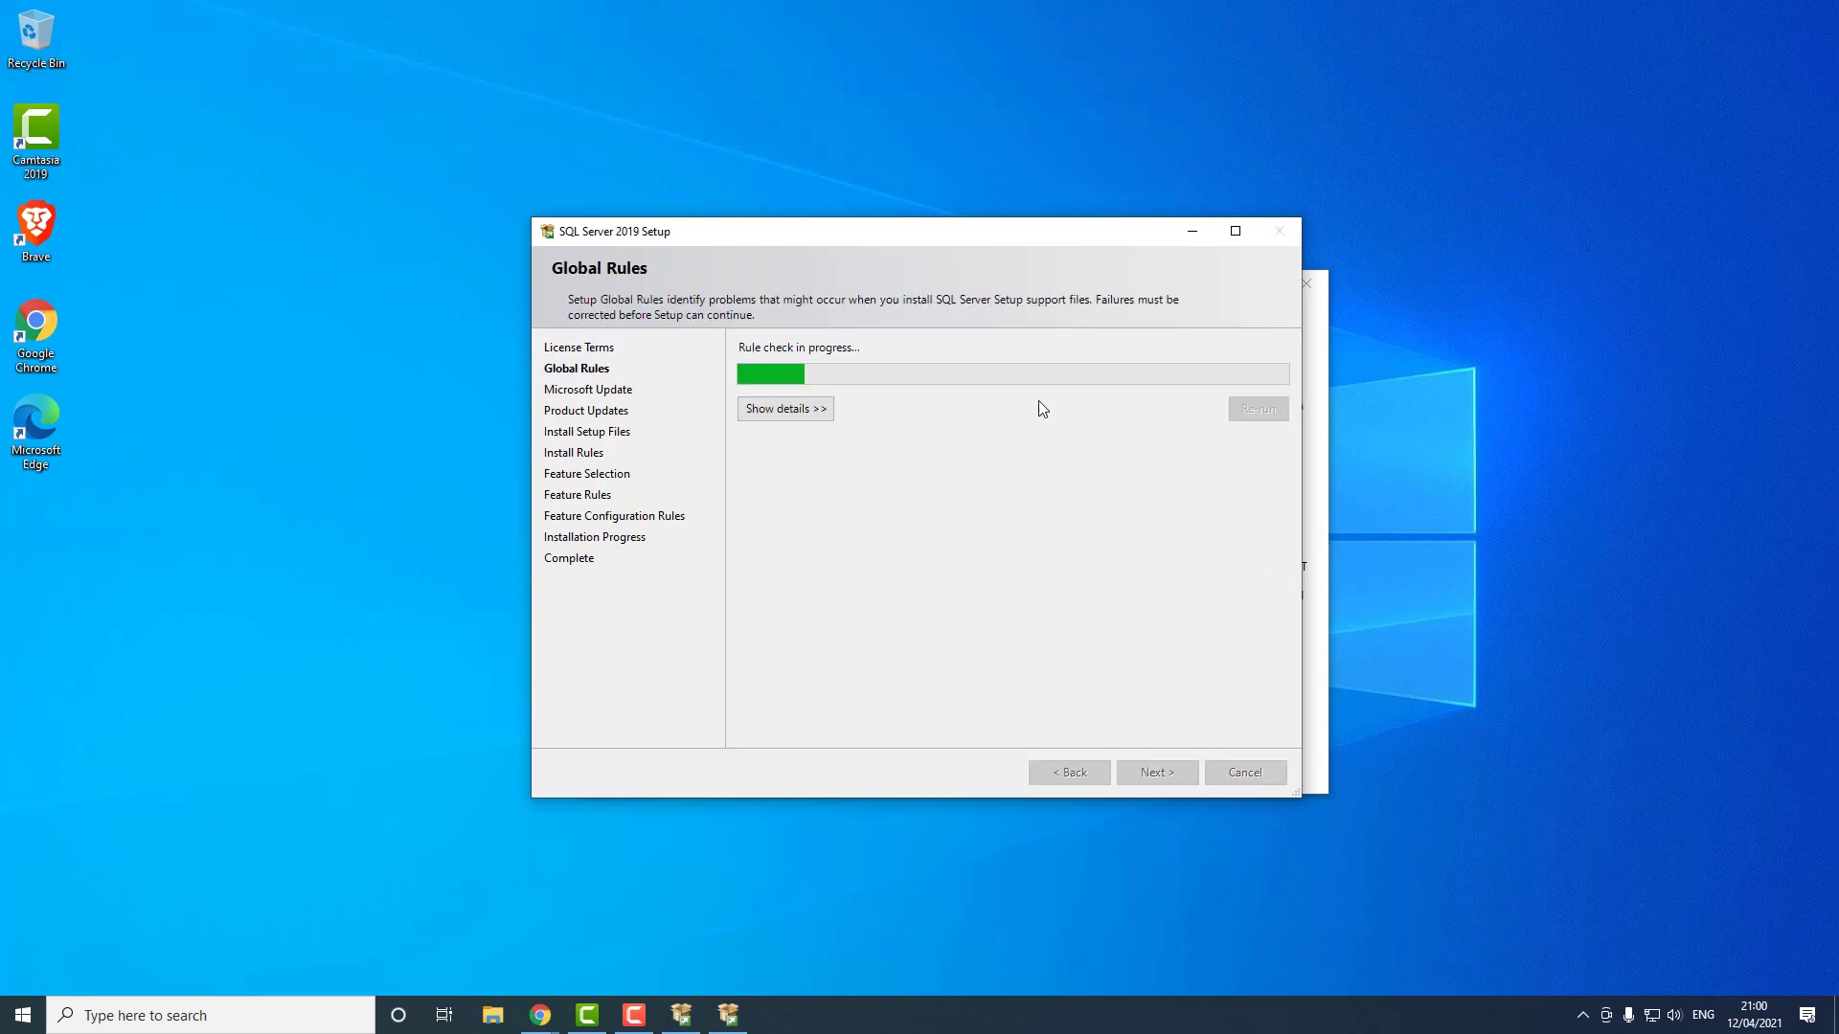
click(1159, 783)
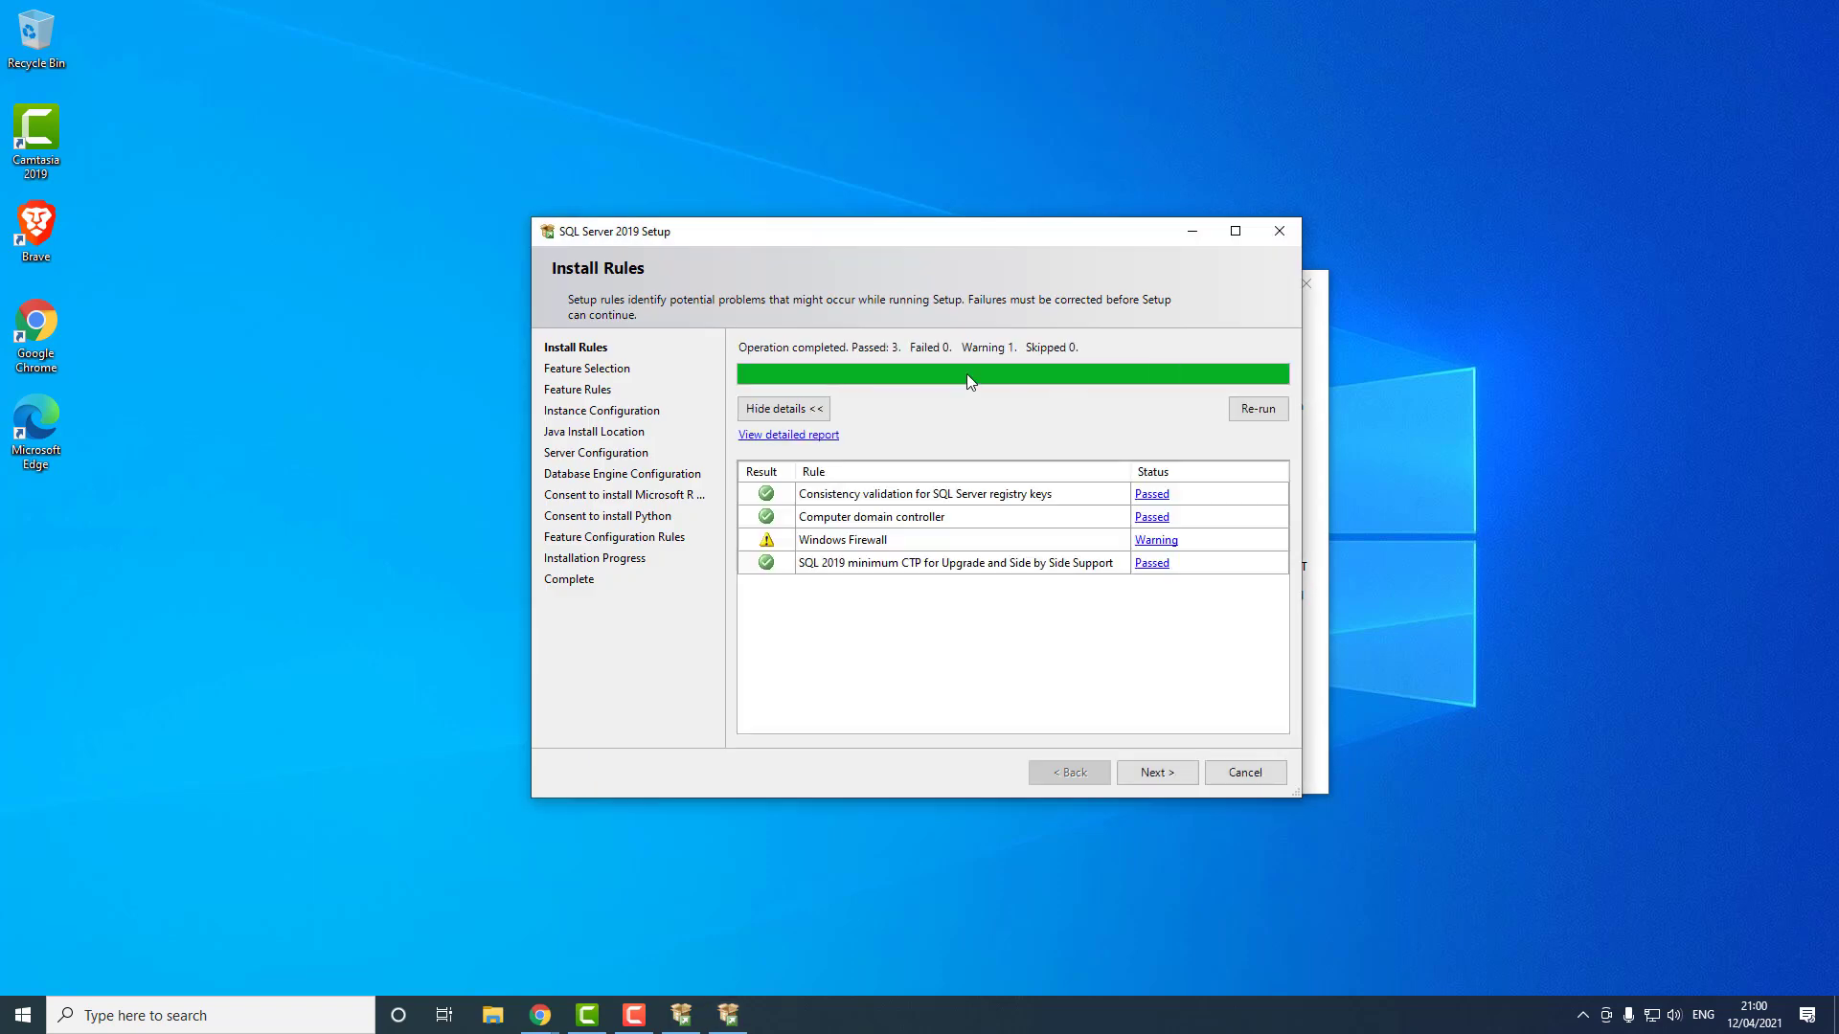
click(1159, 772)
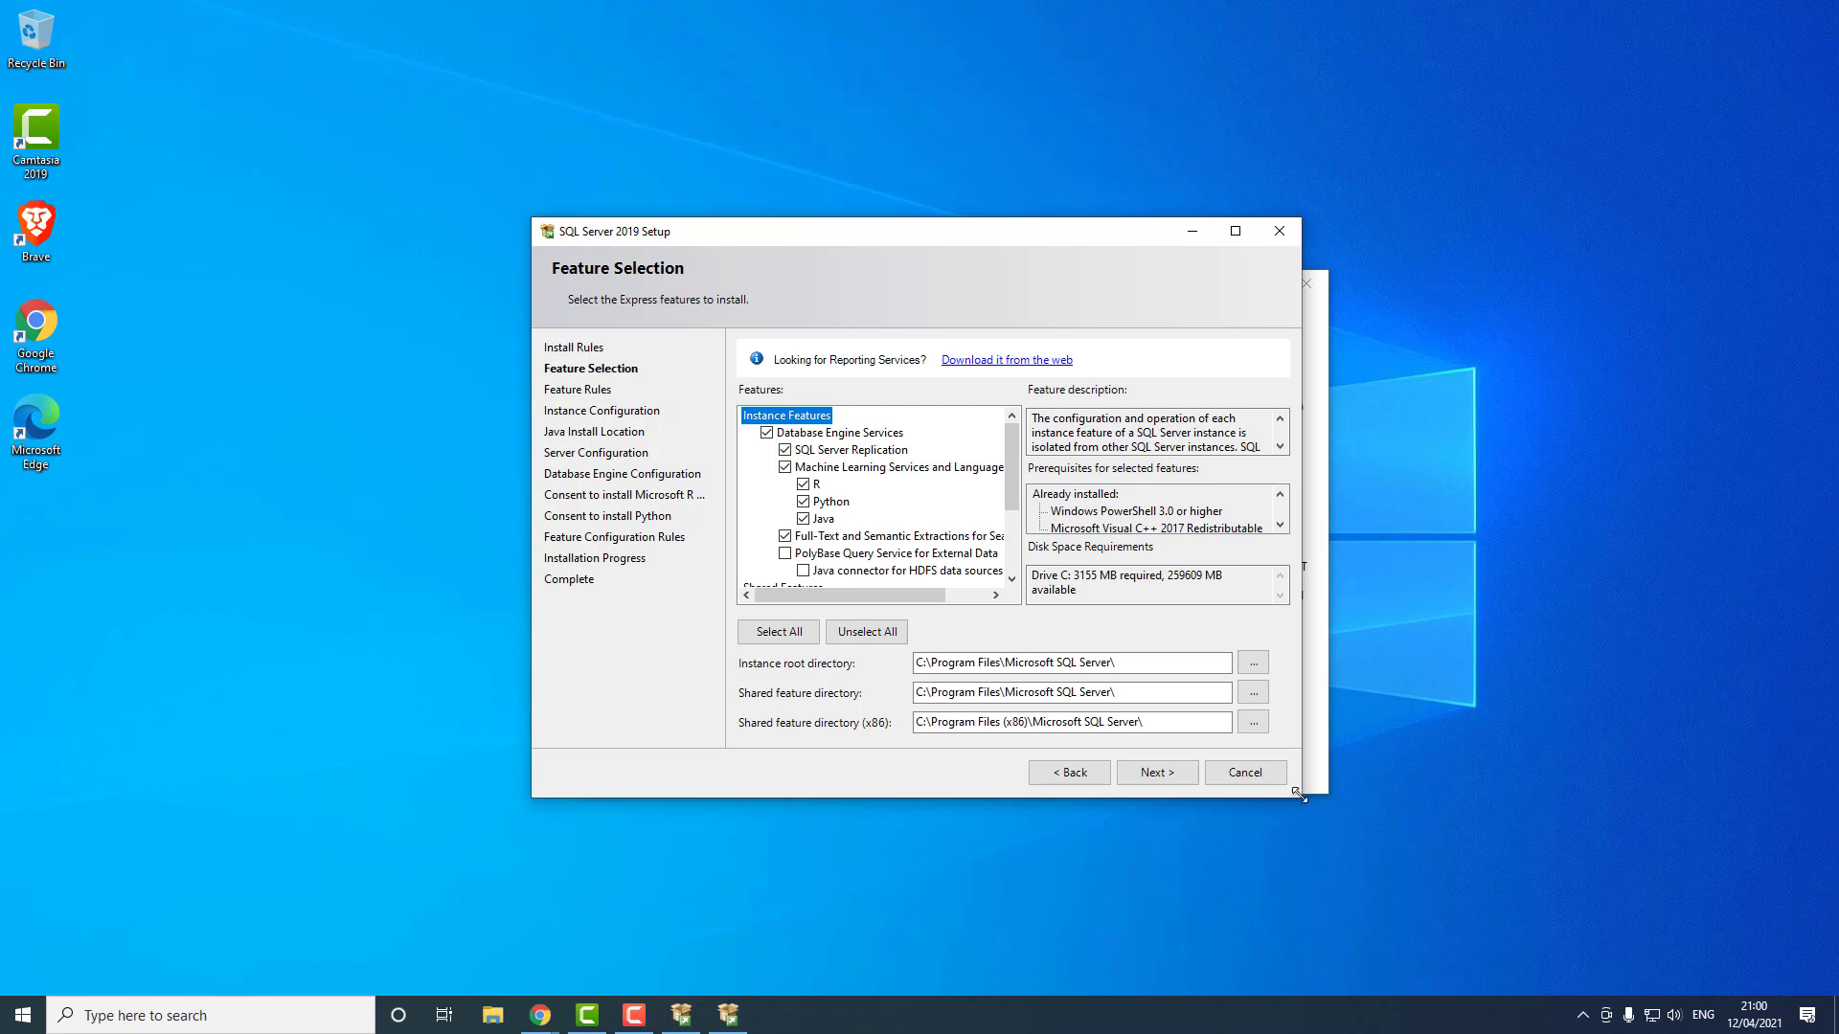
Step: Enlarge and reposition the setup window, then continue to Instance Configuration with the default Express features selected
drag(1298, 795, 1529, 934)
drag(1063, 232, 941, 118)
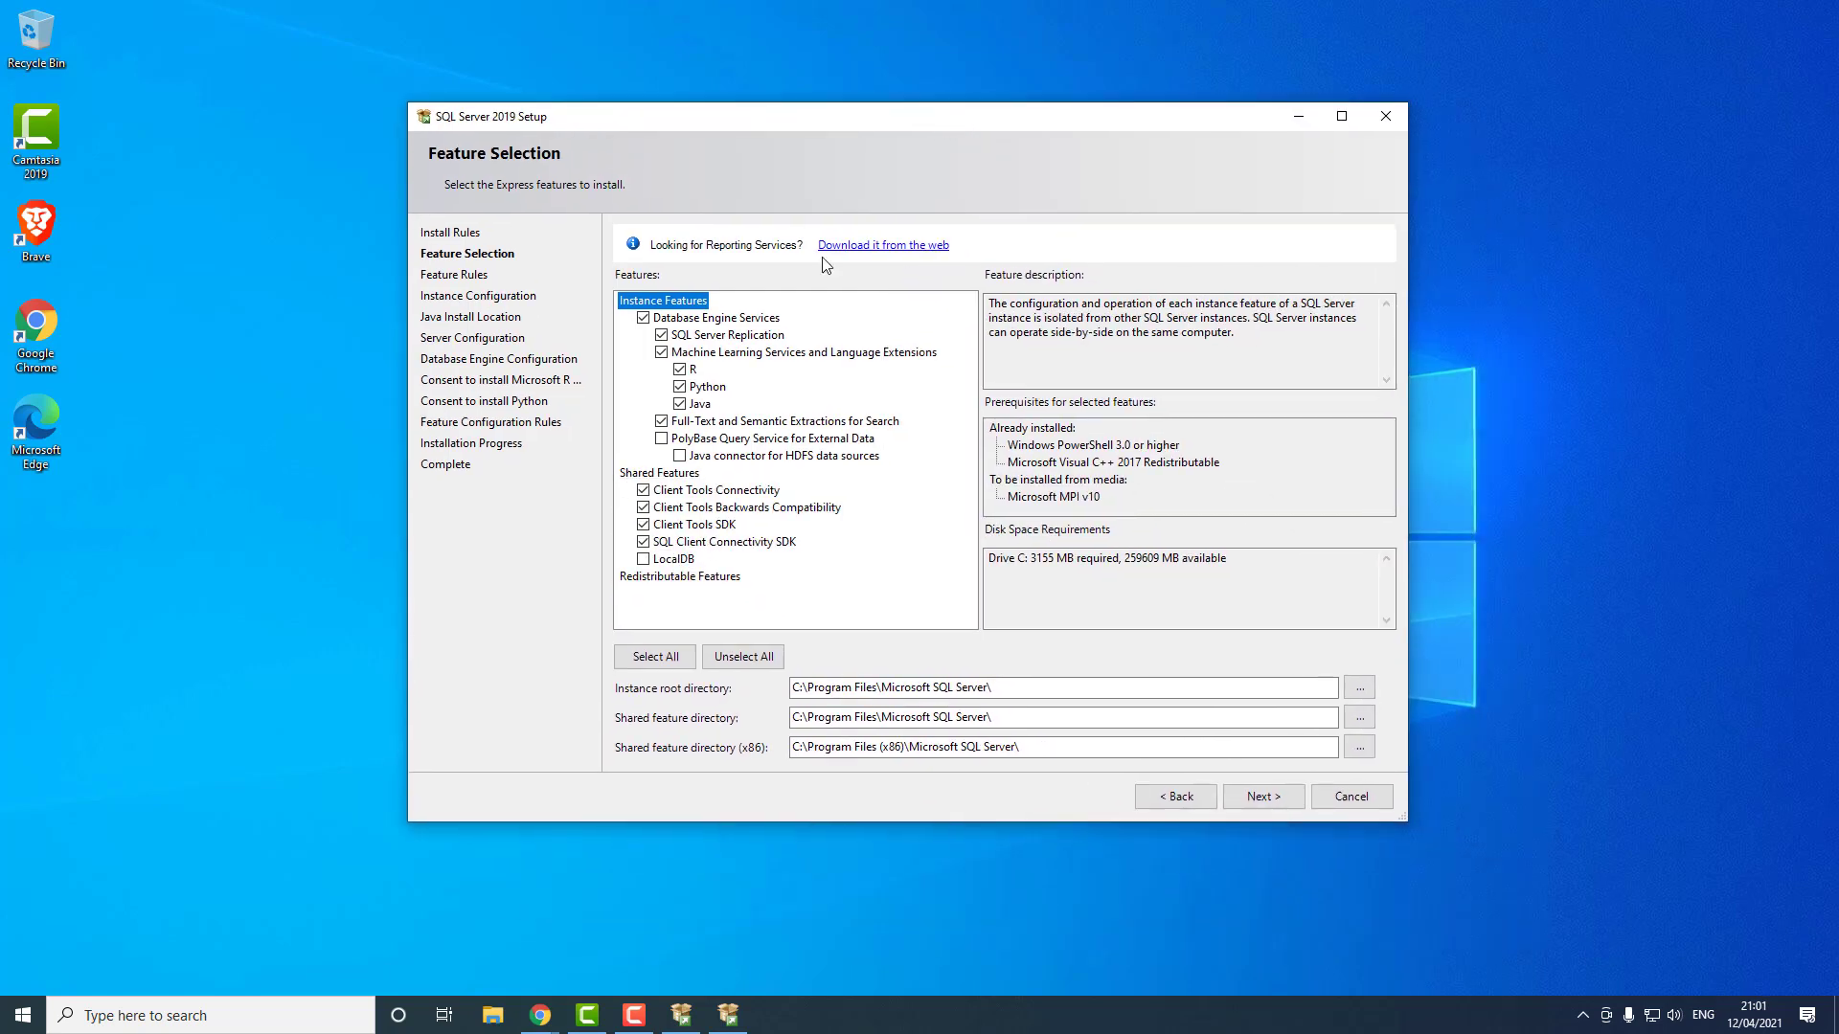
click(1260, 797)
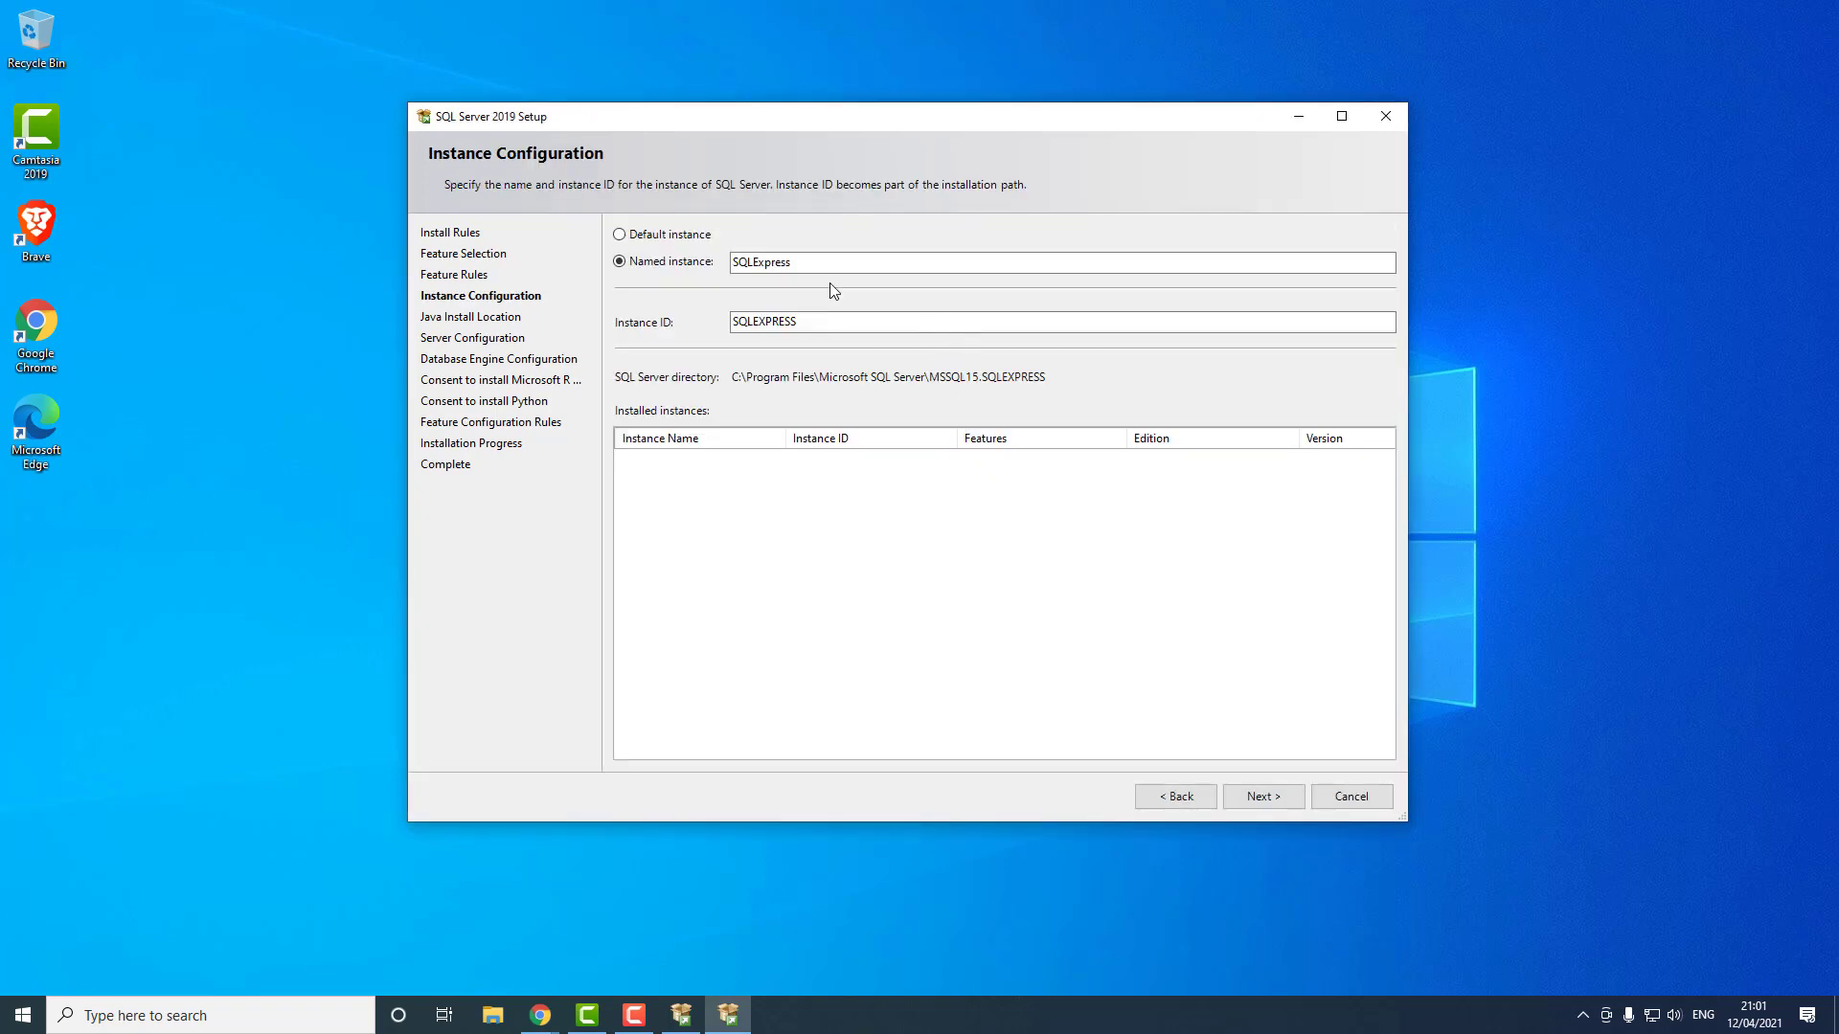
Step: Keep the named instance SQLExpress with instance ID SQLEXPRESS and continue to Java Install Location
double_click(759, 264)
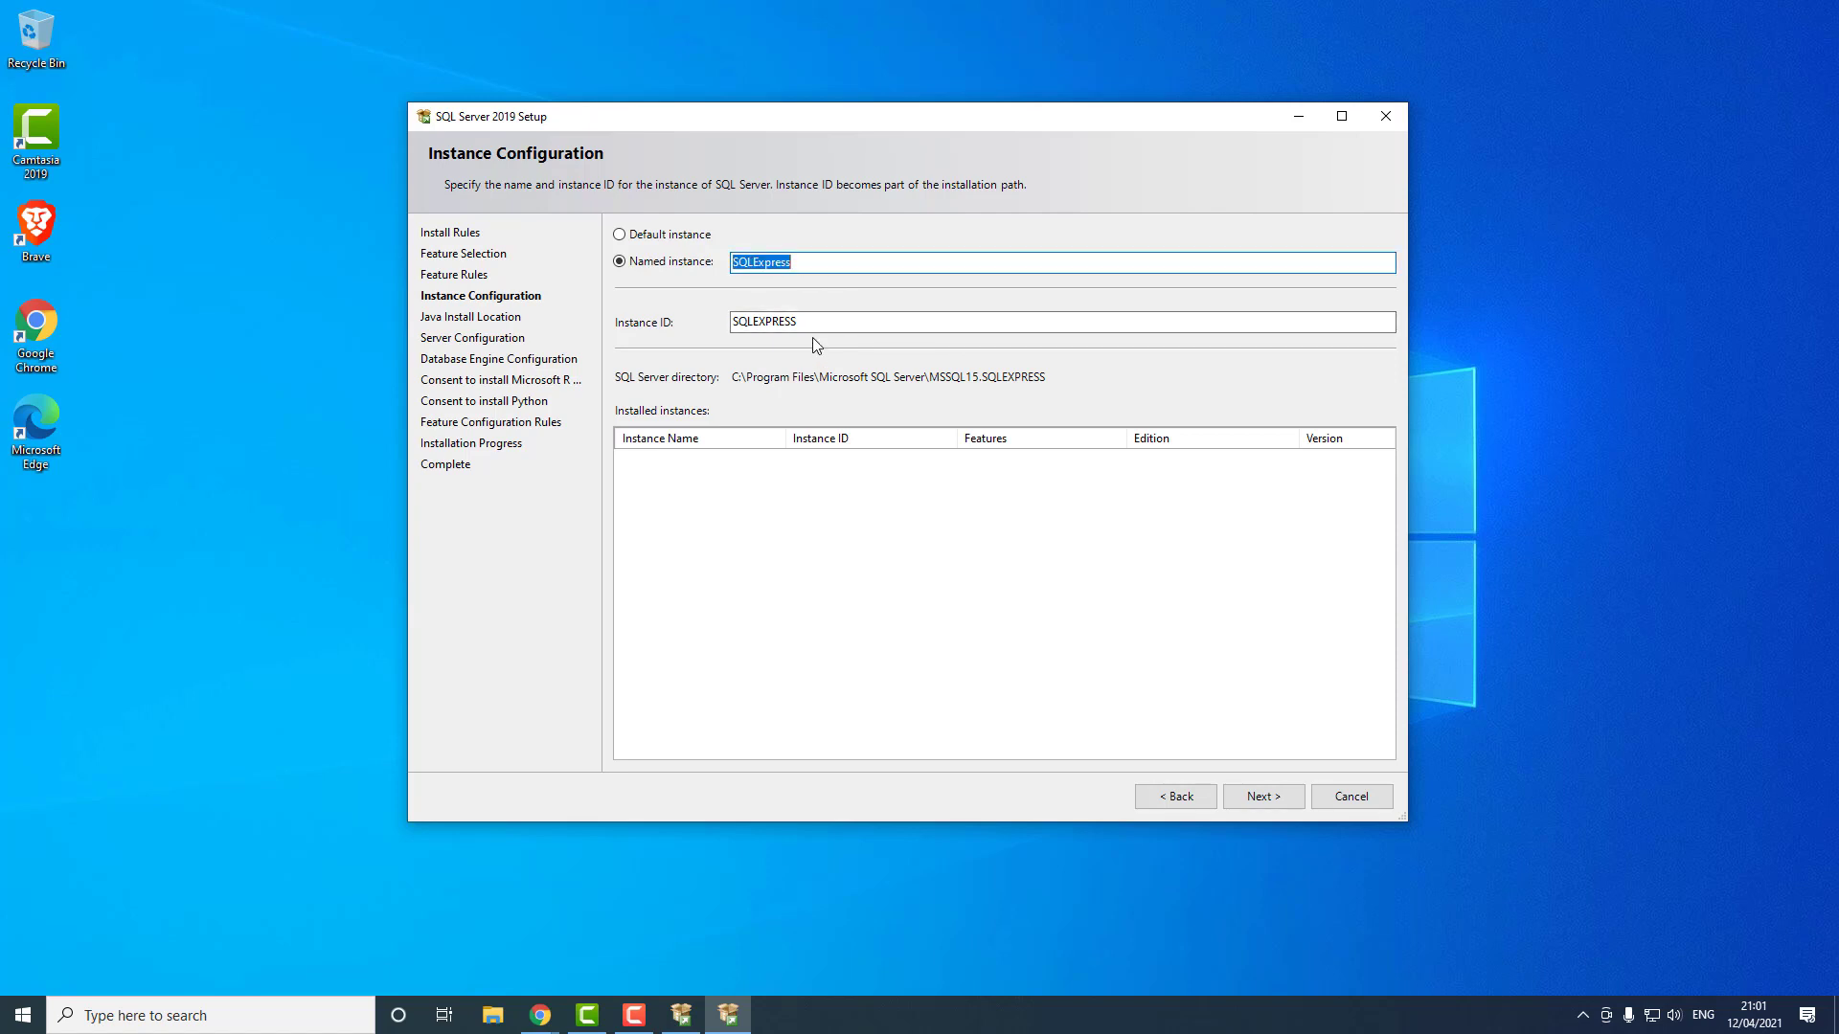
double_click(763, 322)
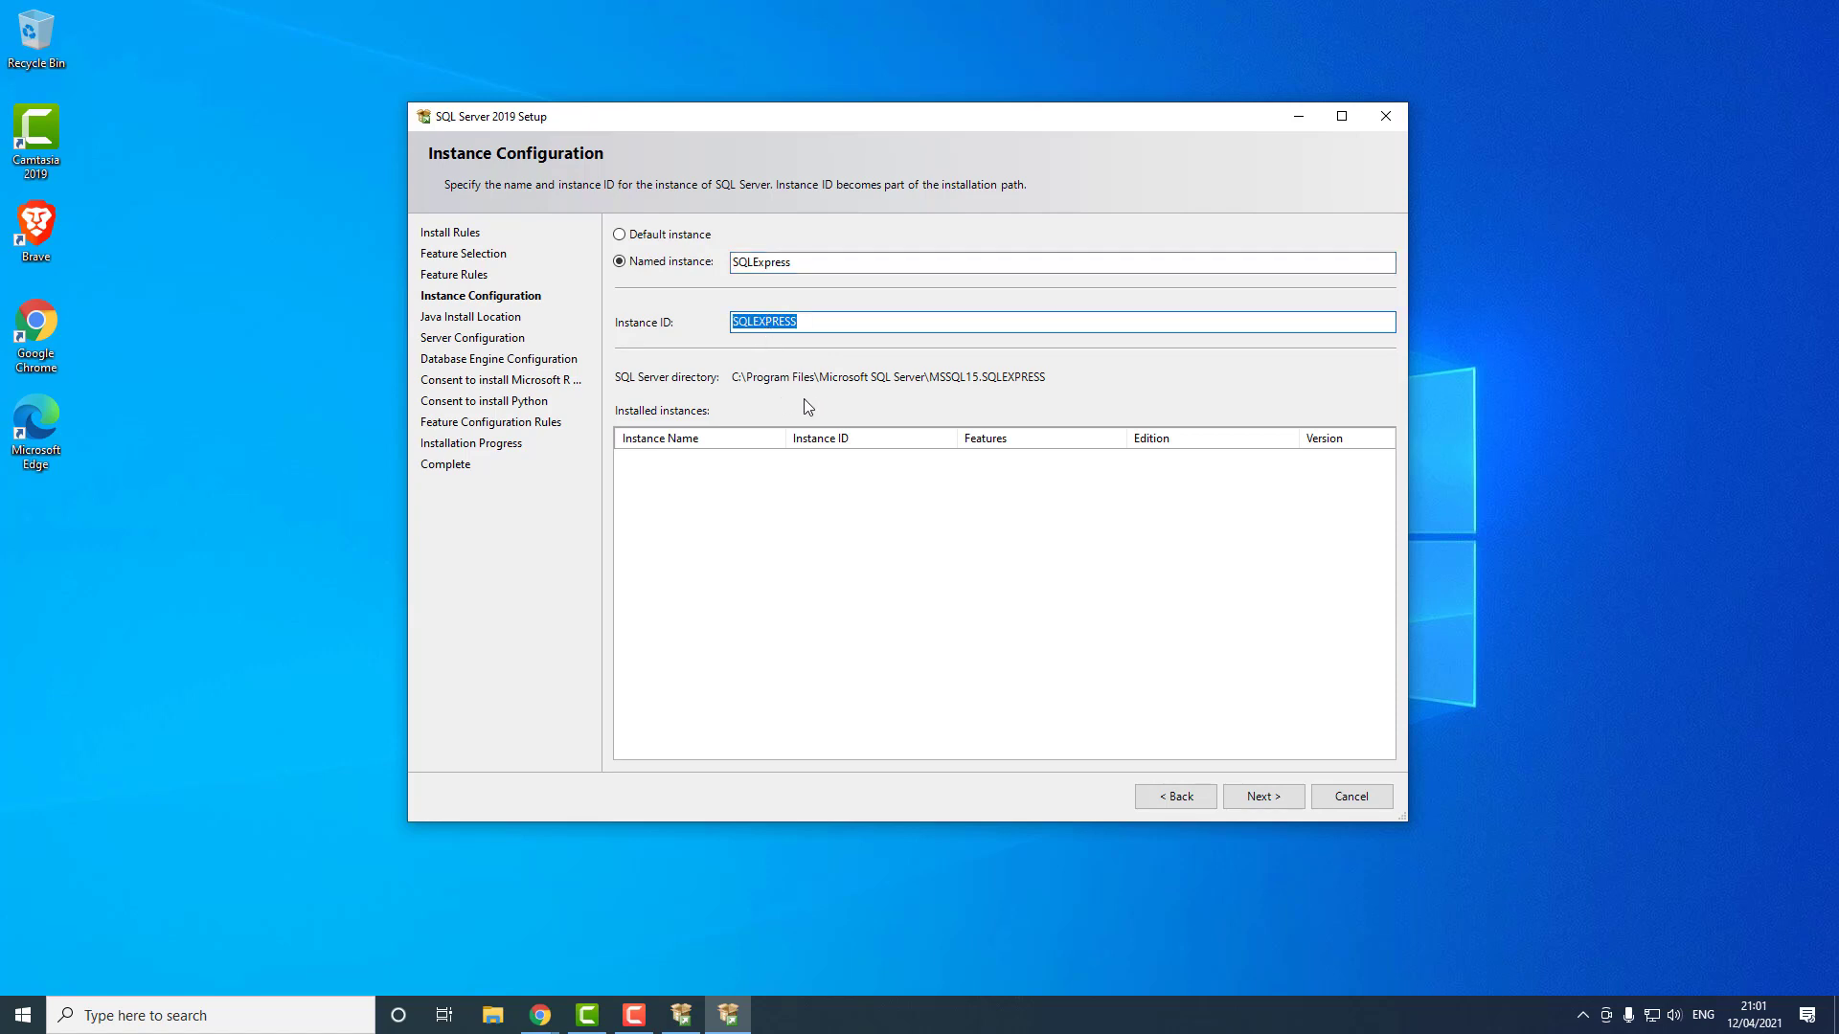
key(Return)
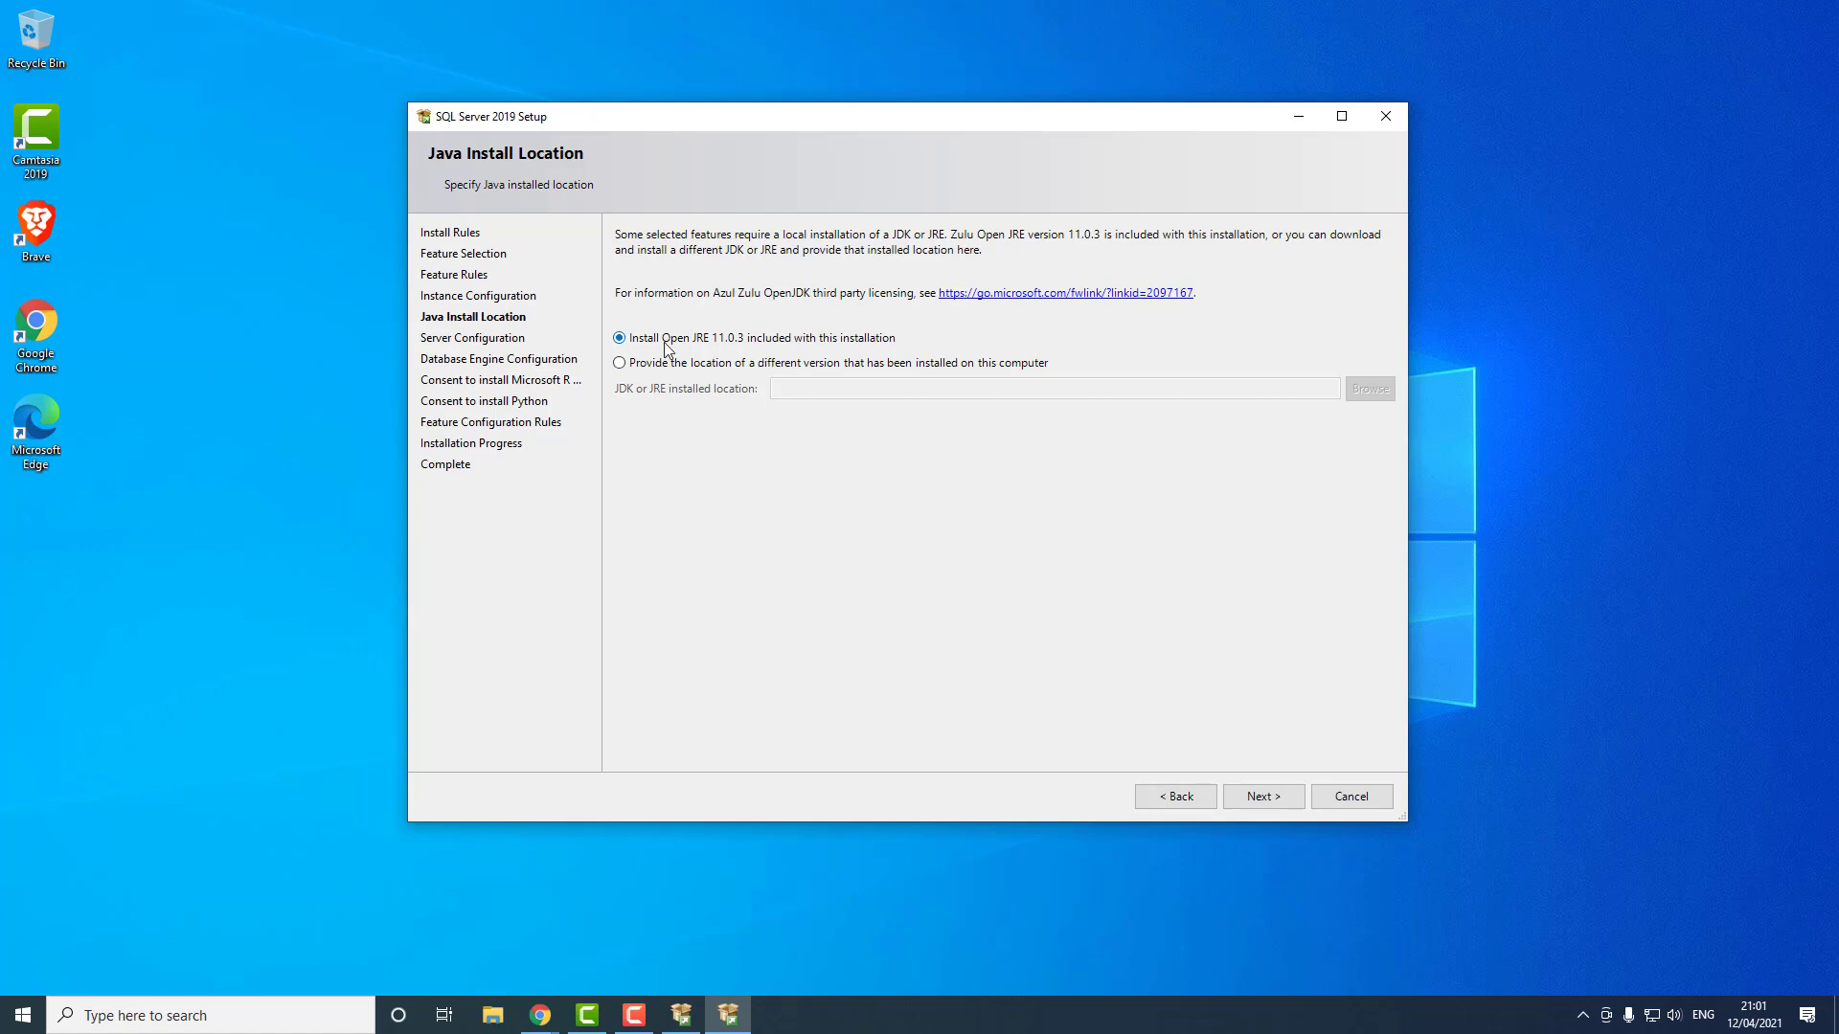
Step: Continue through the Java, service account and database engine pages, keeping Open JRE 11.0.3, default services and Windows authentication mode
click(1272, 799)
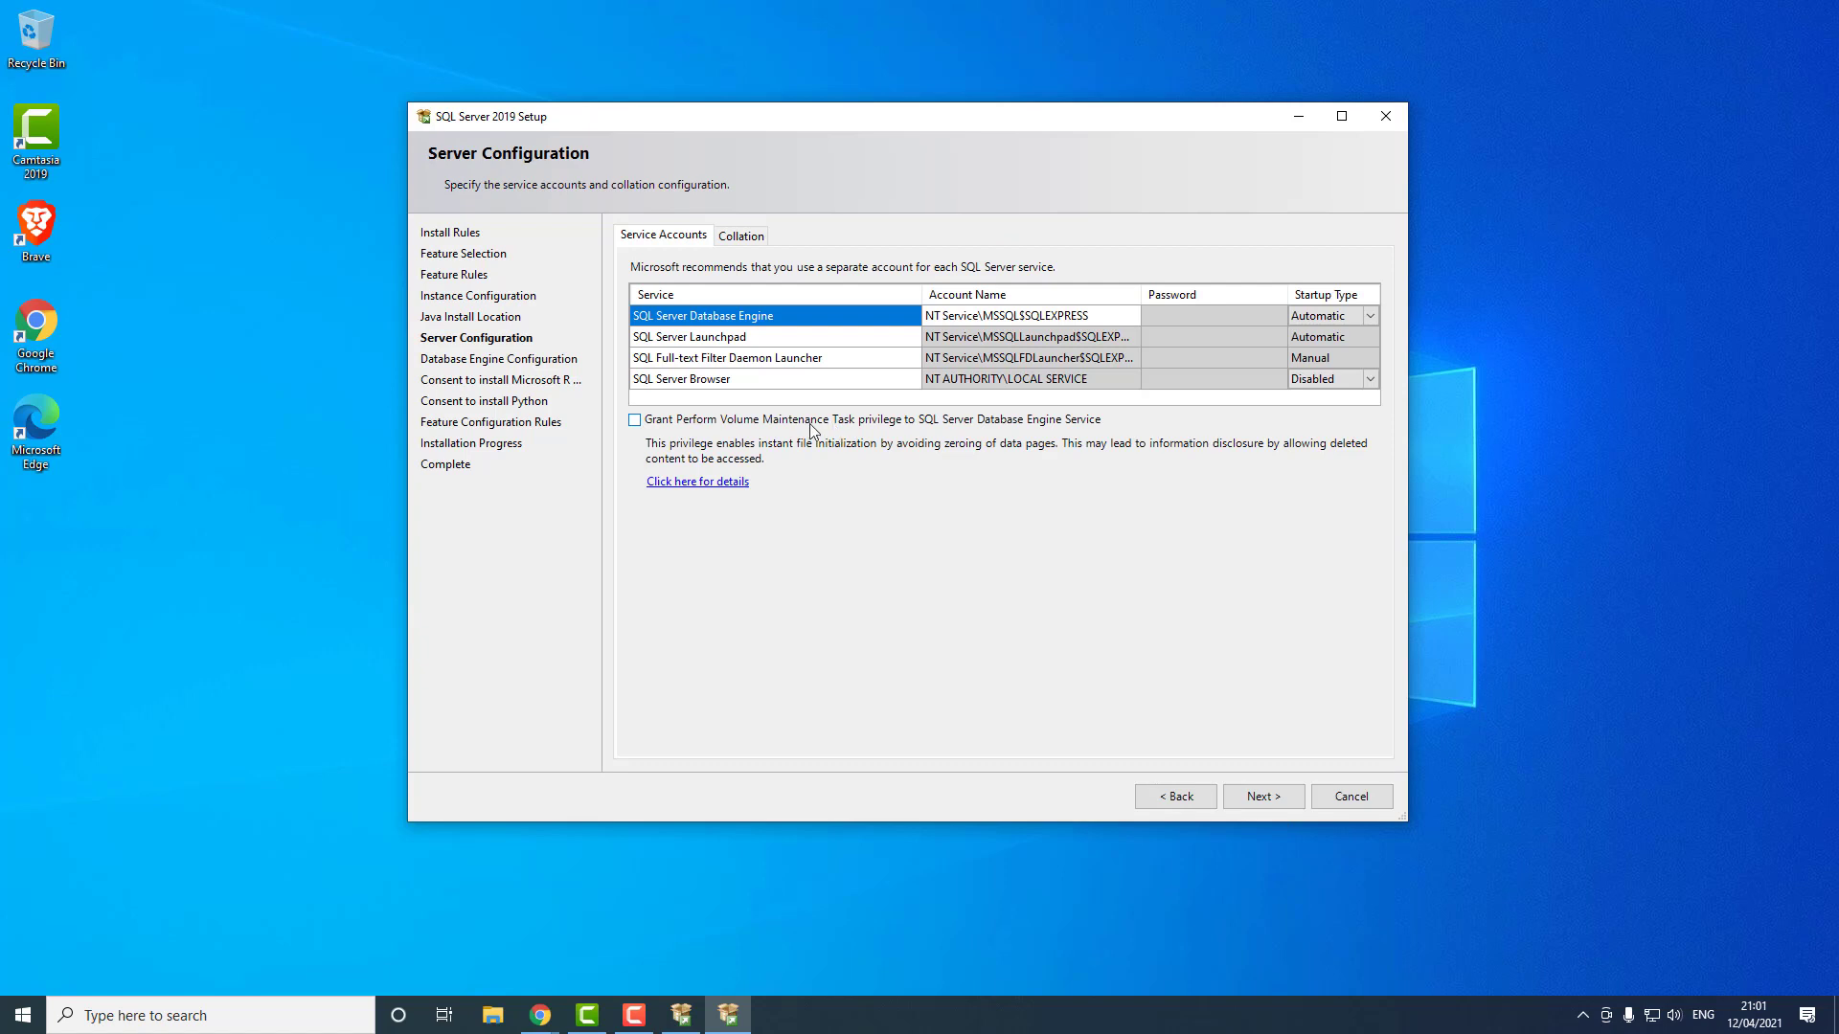
click(1265, 799)
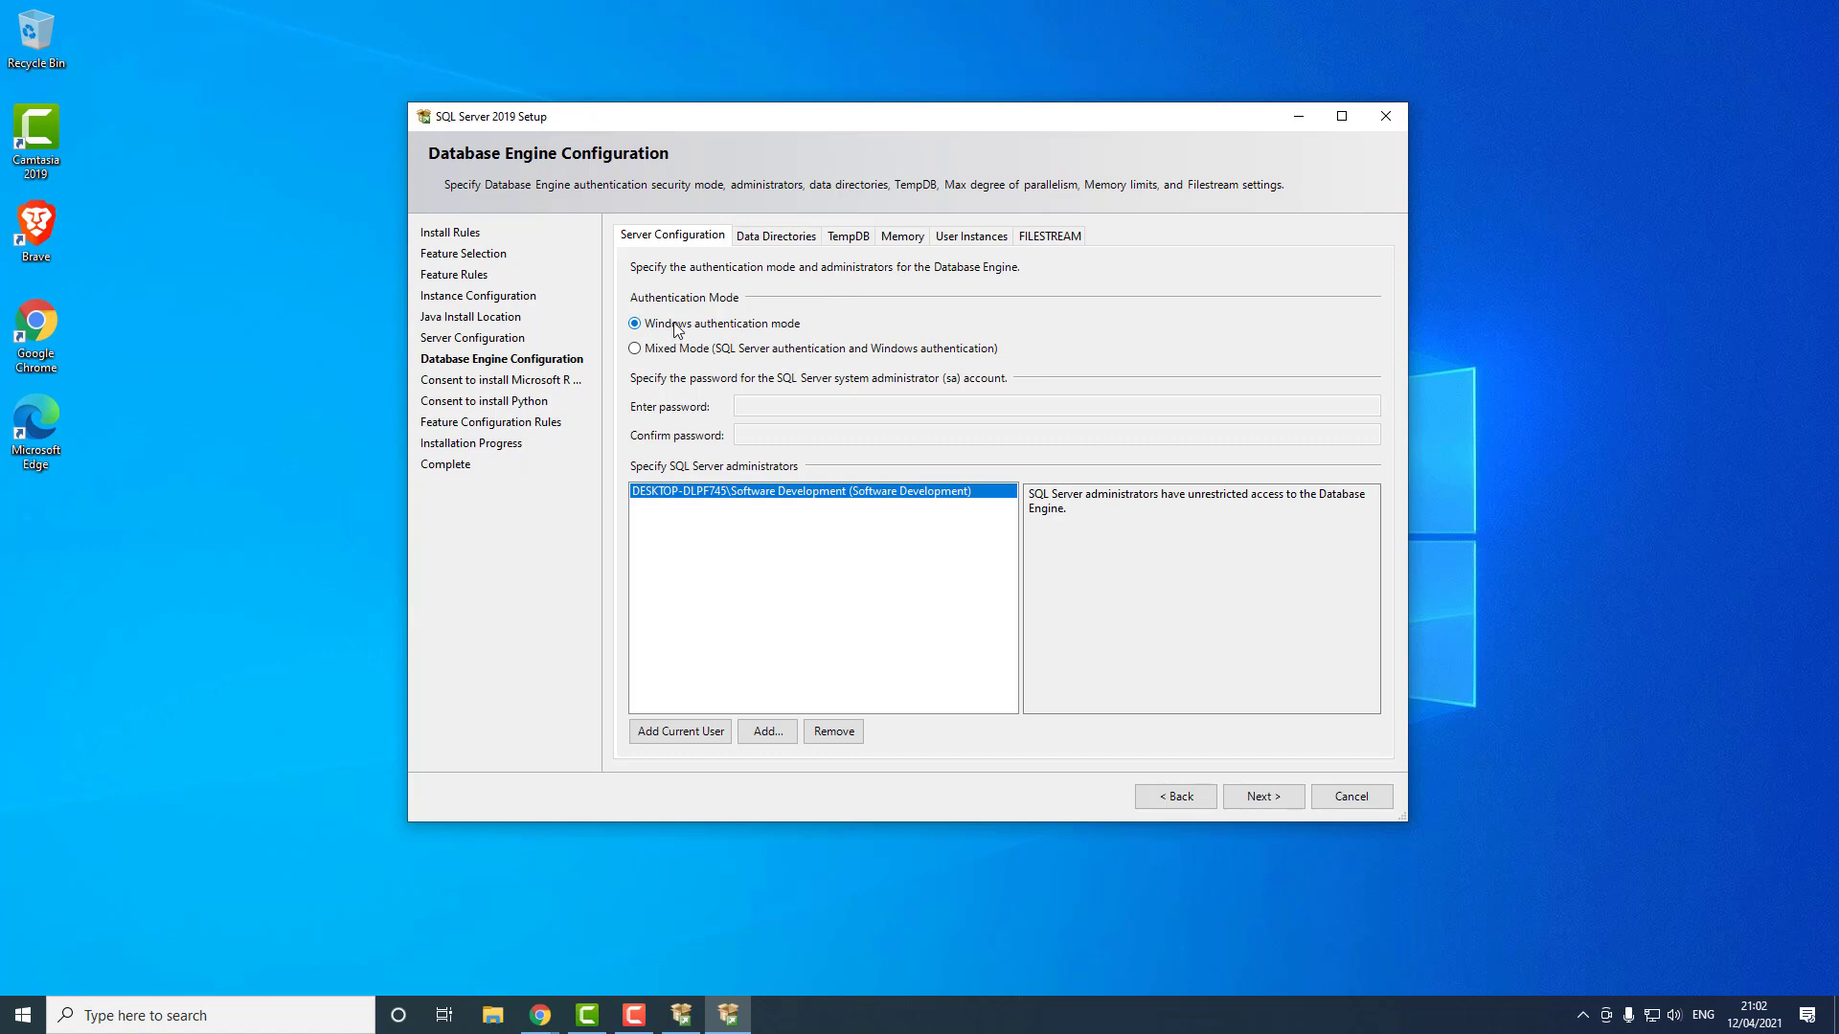
click(1263, 796)
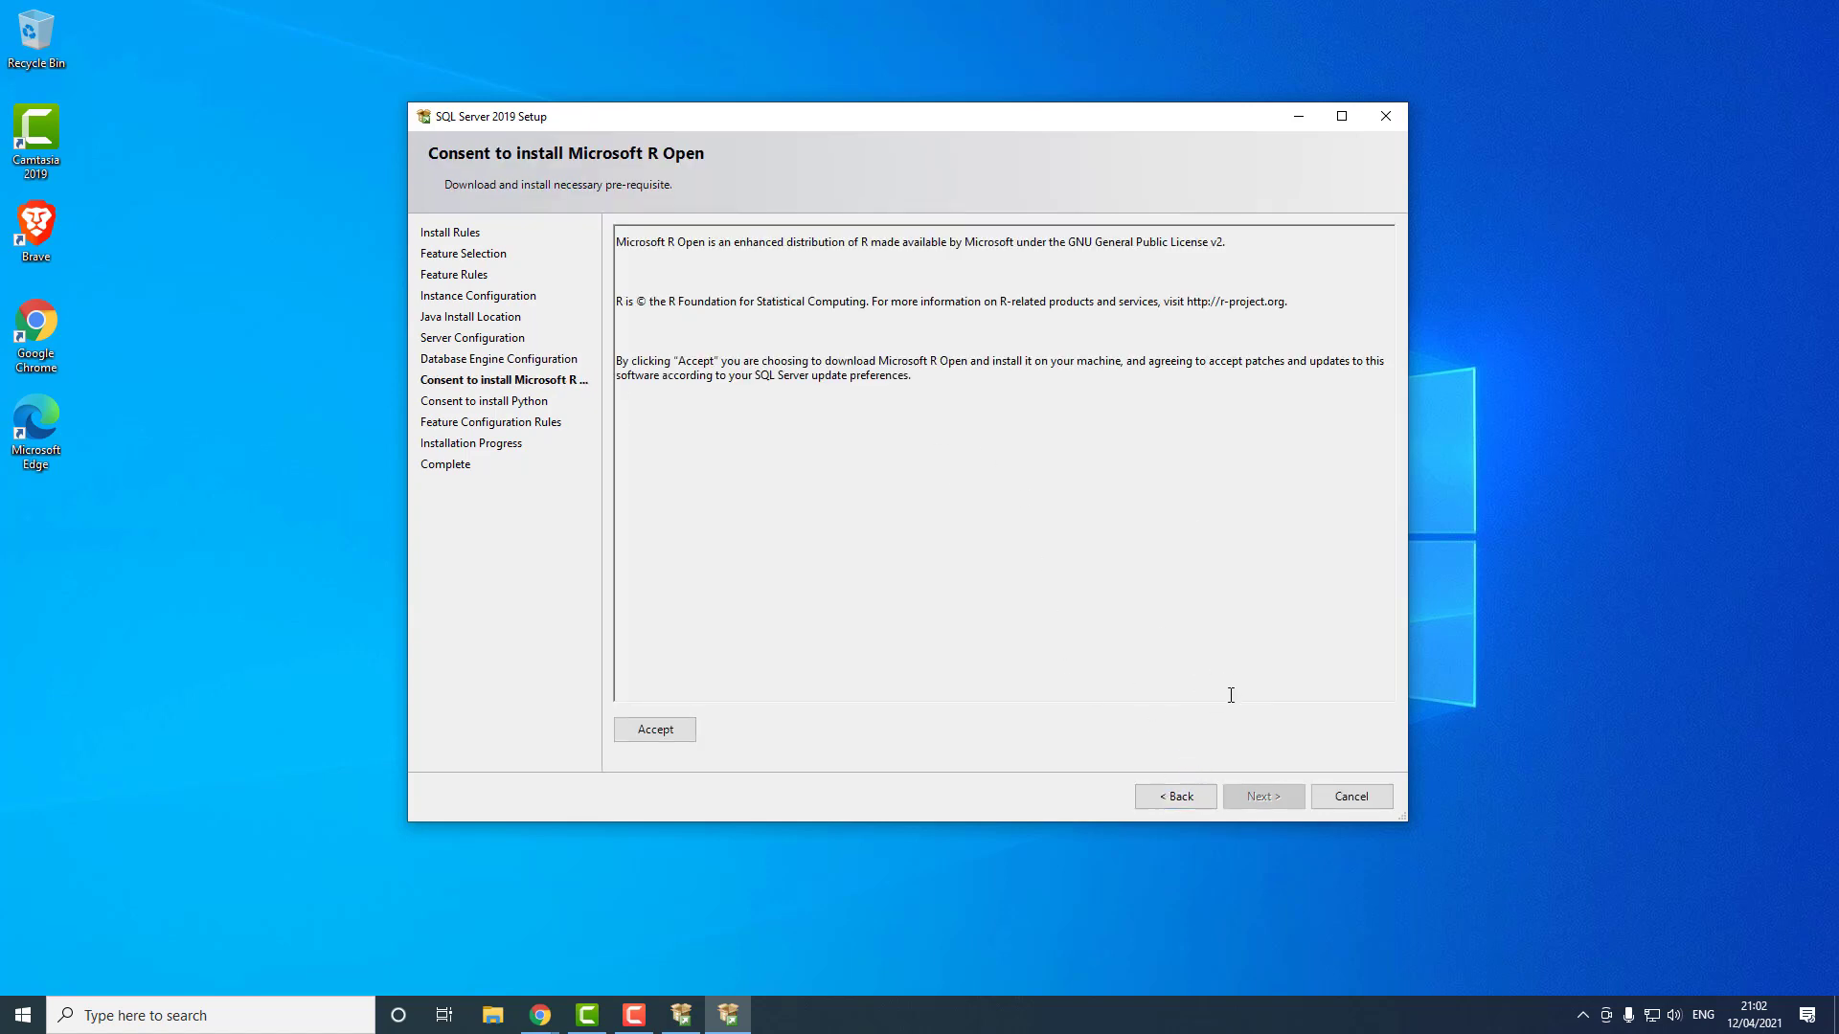
Step: Accept the consents to install Microsoft R Open and Python
click(655, 729)
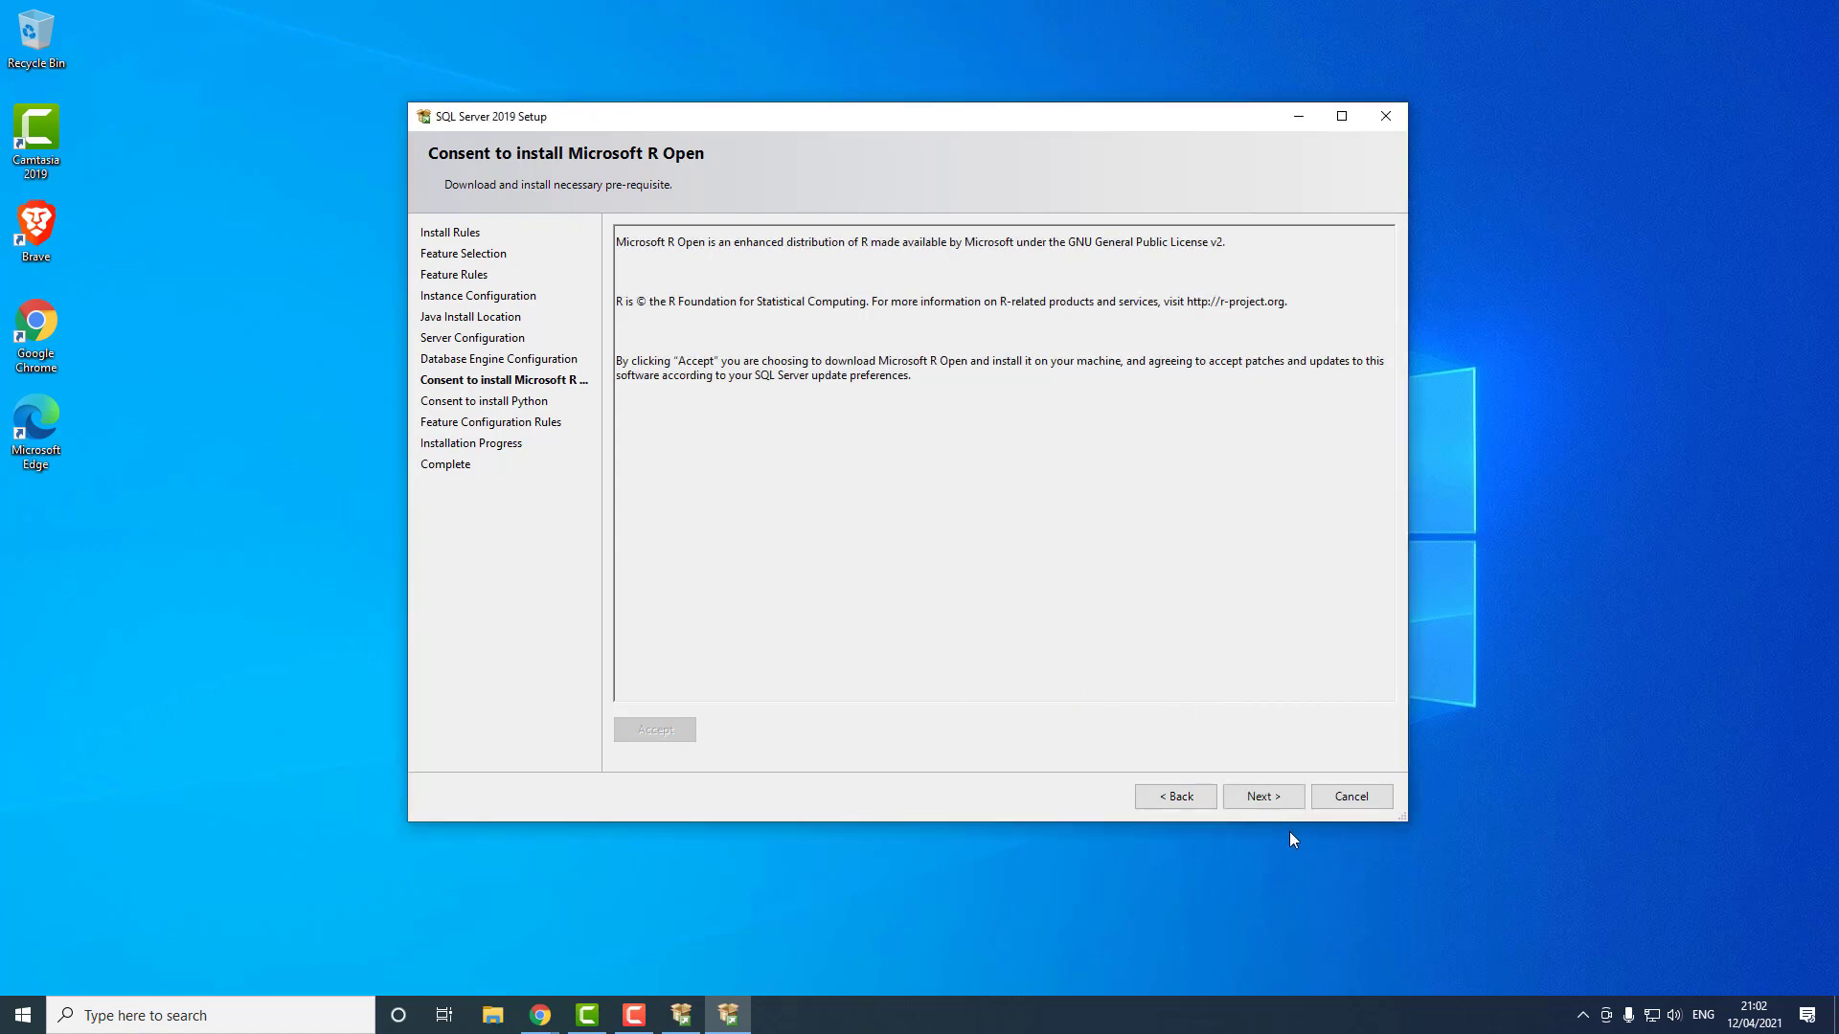
click(1267, 802)
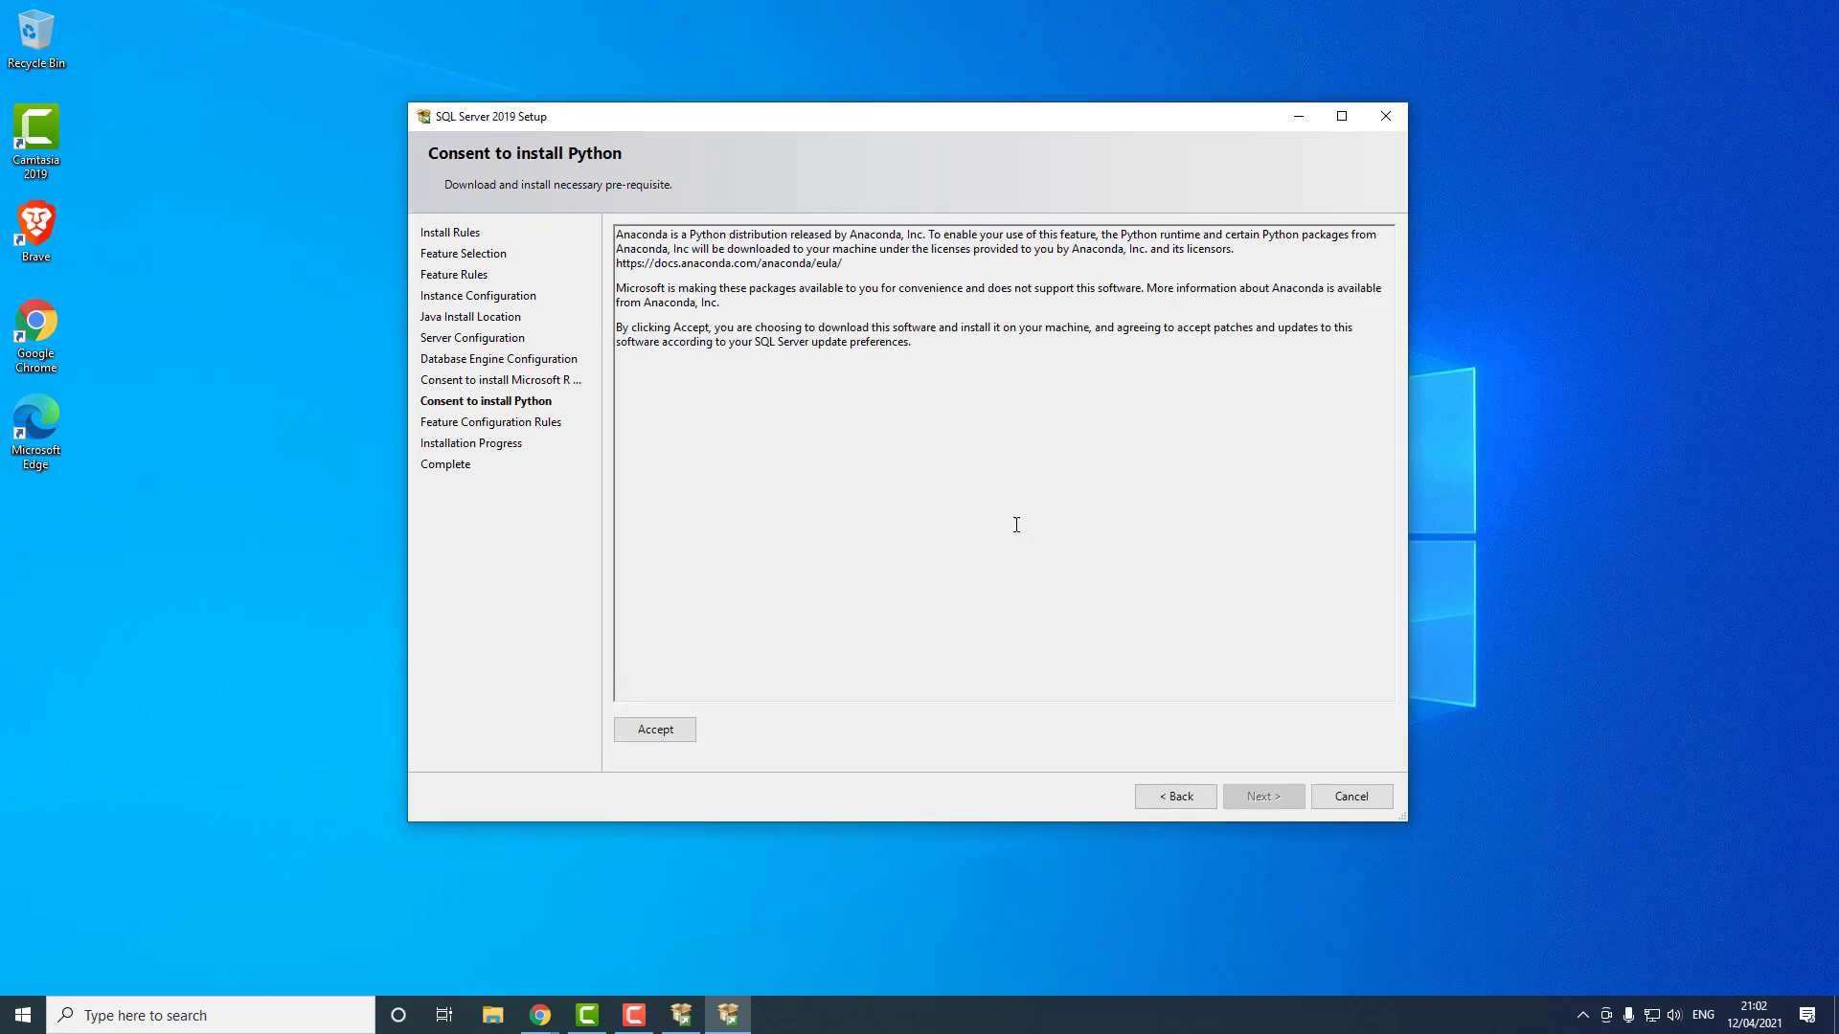
click(653, 730)
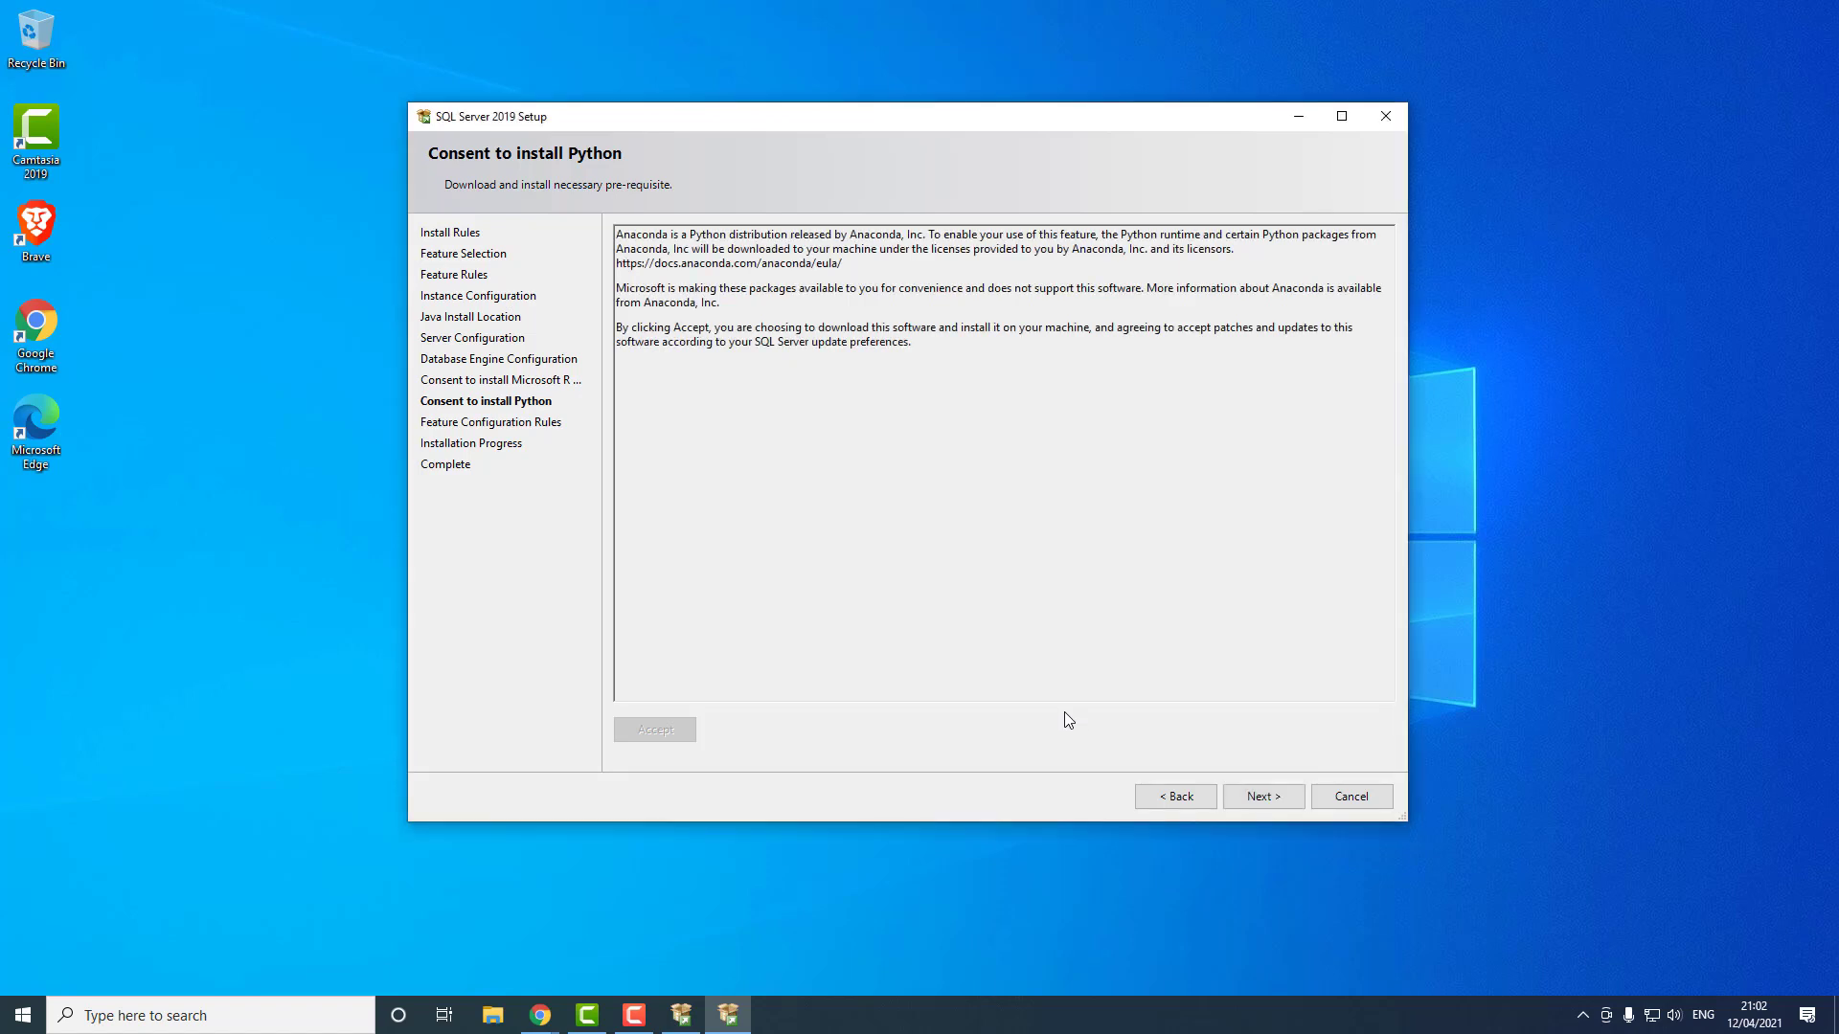
Step: Continue past the Python consent to run the SQL Server installation, review the feature statuses, and close the setup
click(1258, 797)
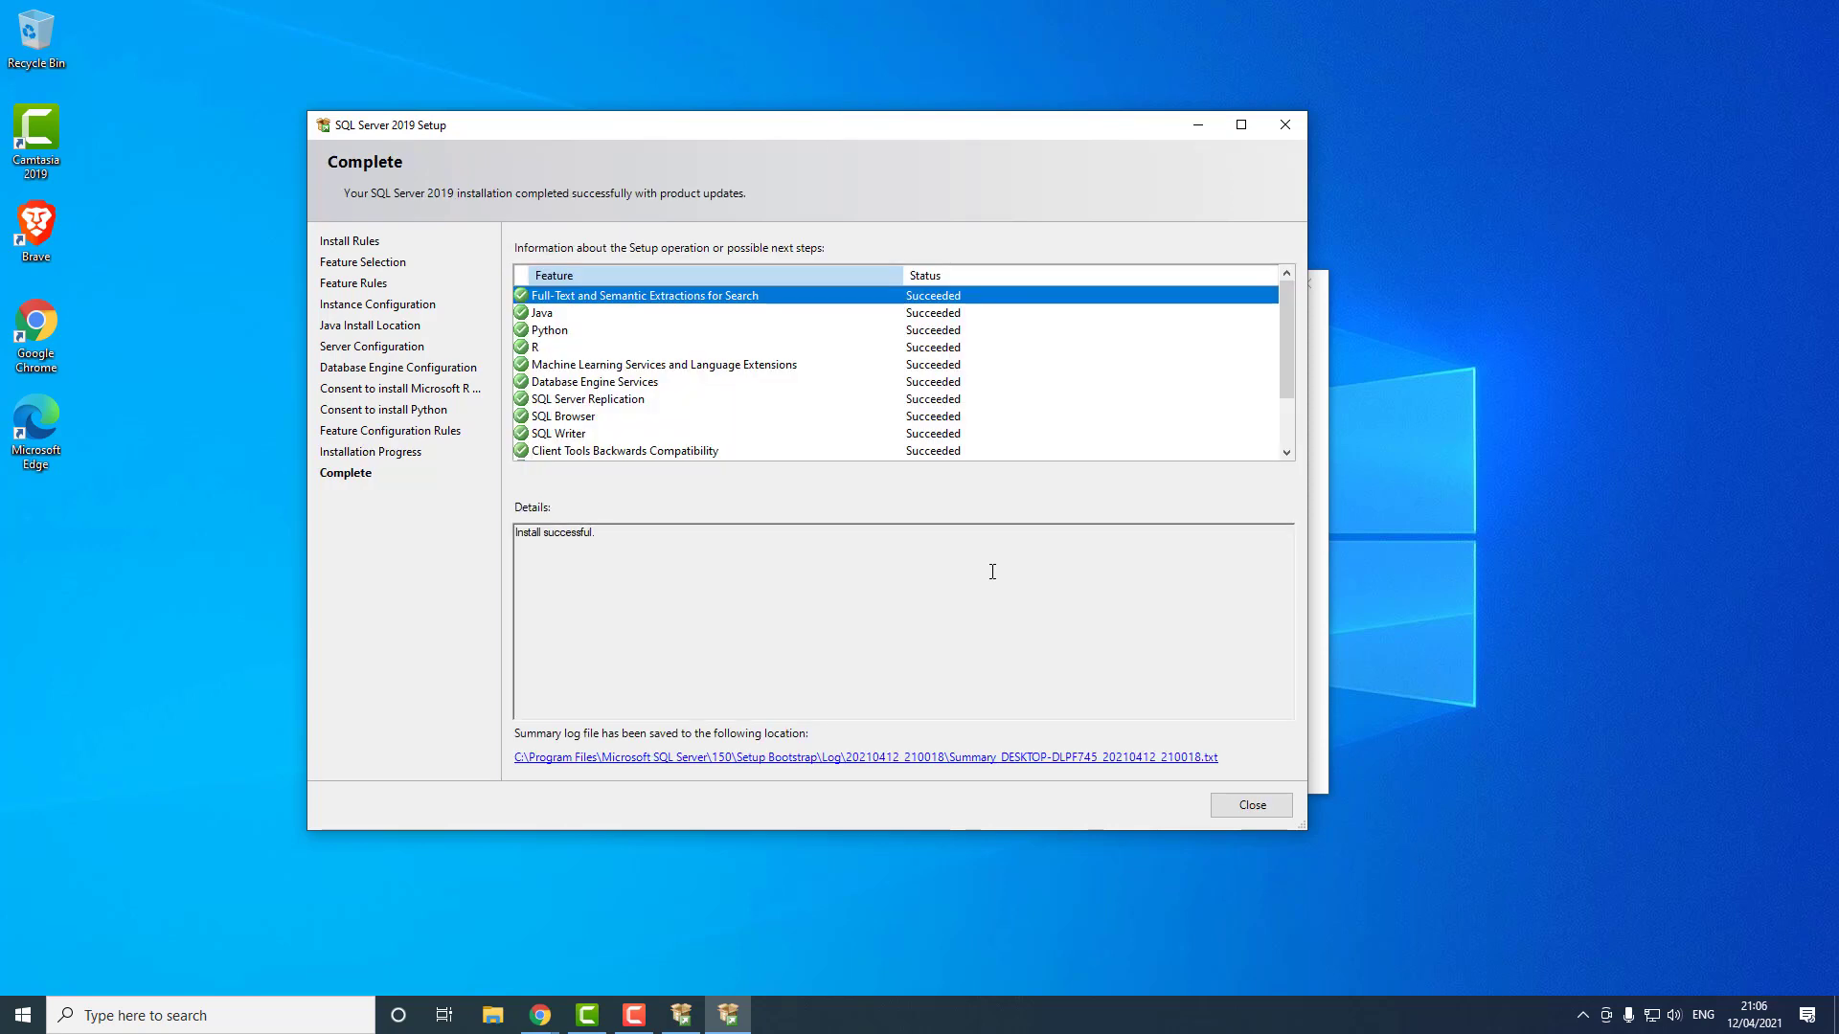
drag(1284, 311, 1291, 389)
drag(505, 536, 599, 535)
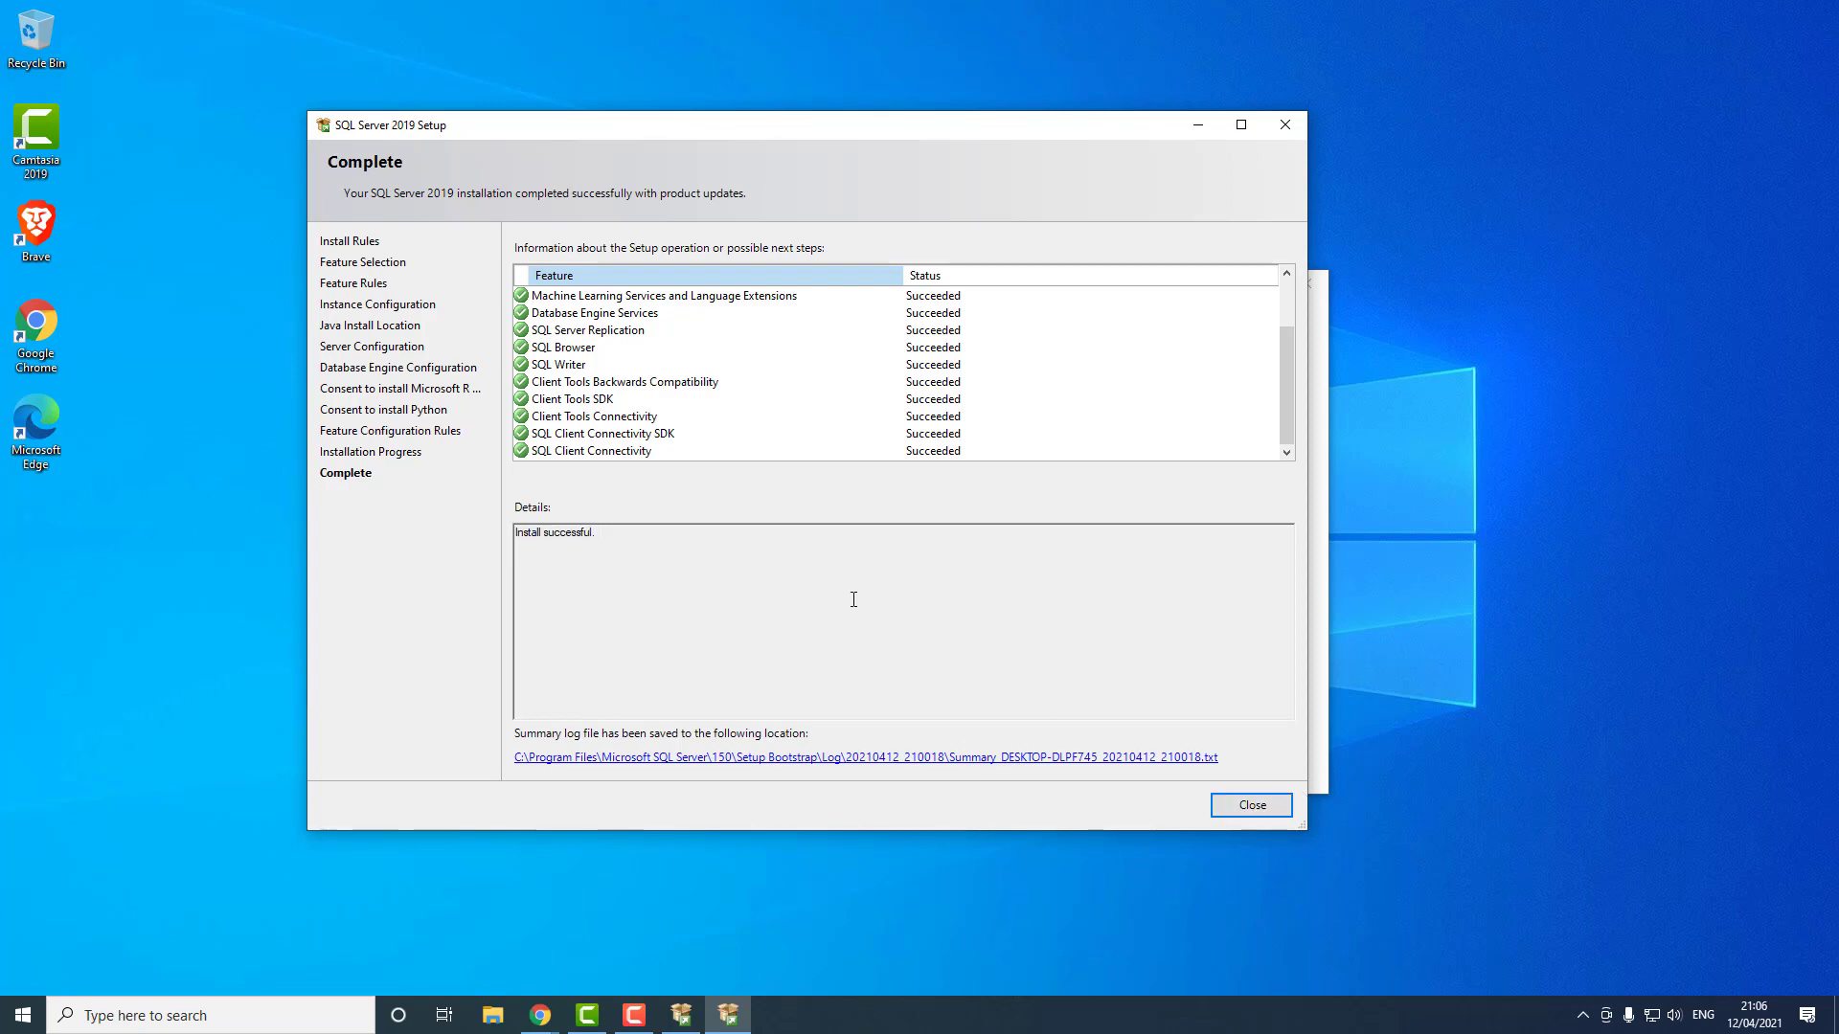
click(1241, 805)
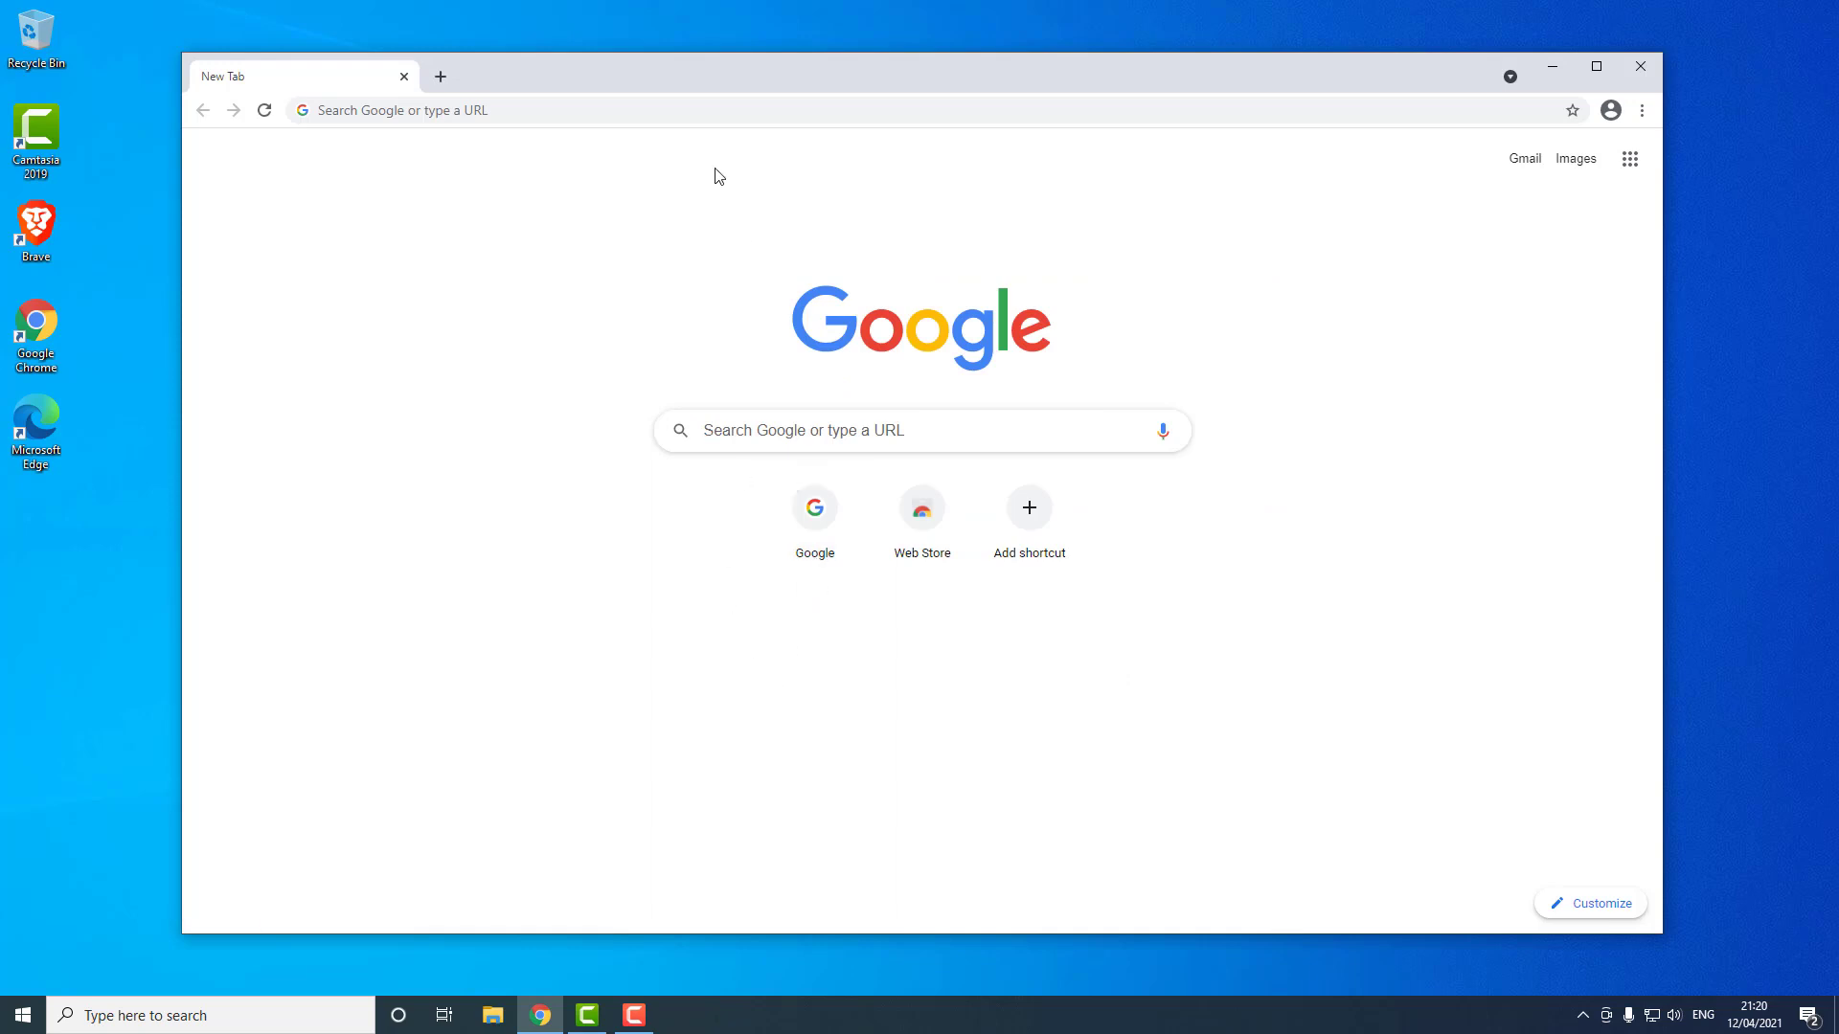
Step: Switch to Chrome and search Google for "download microsoft sql server management studio"
click(530, 109)
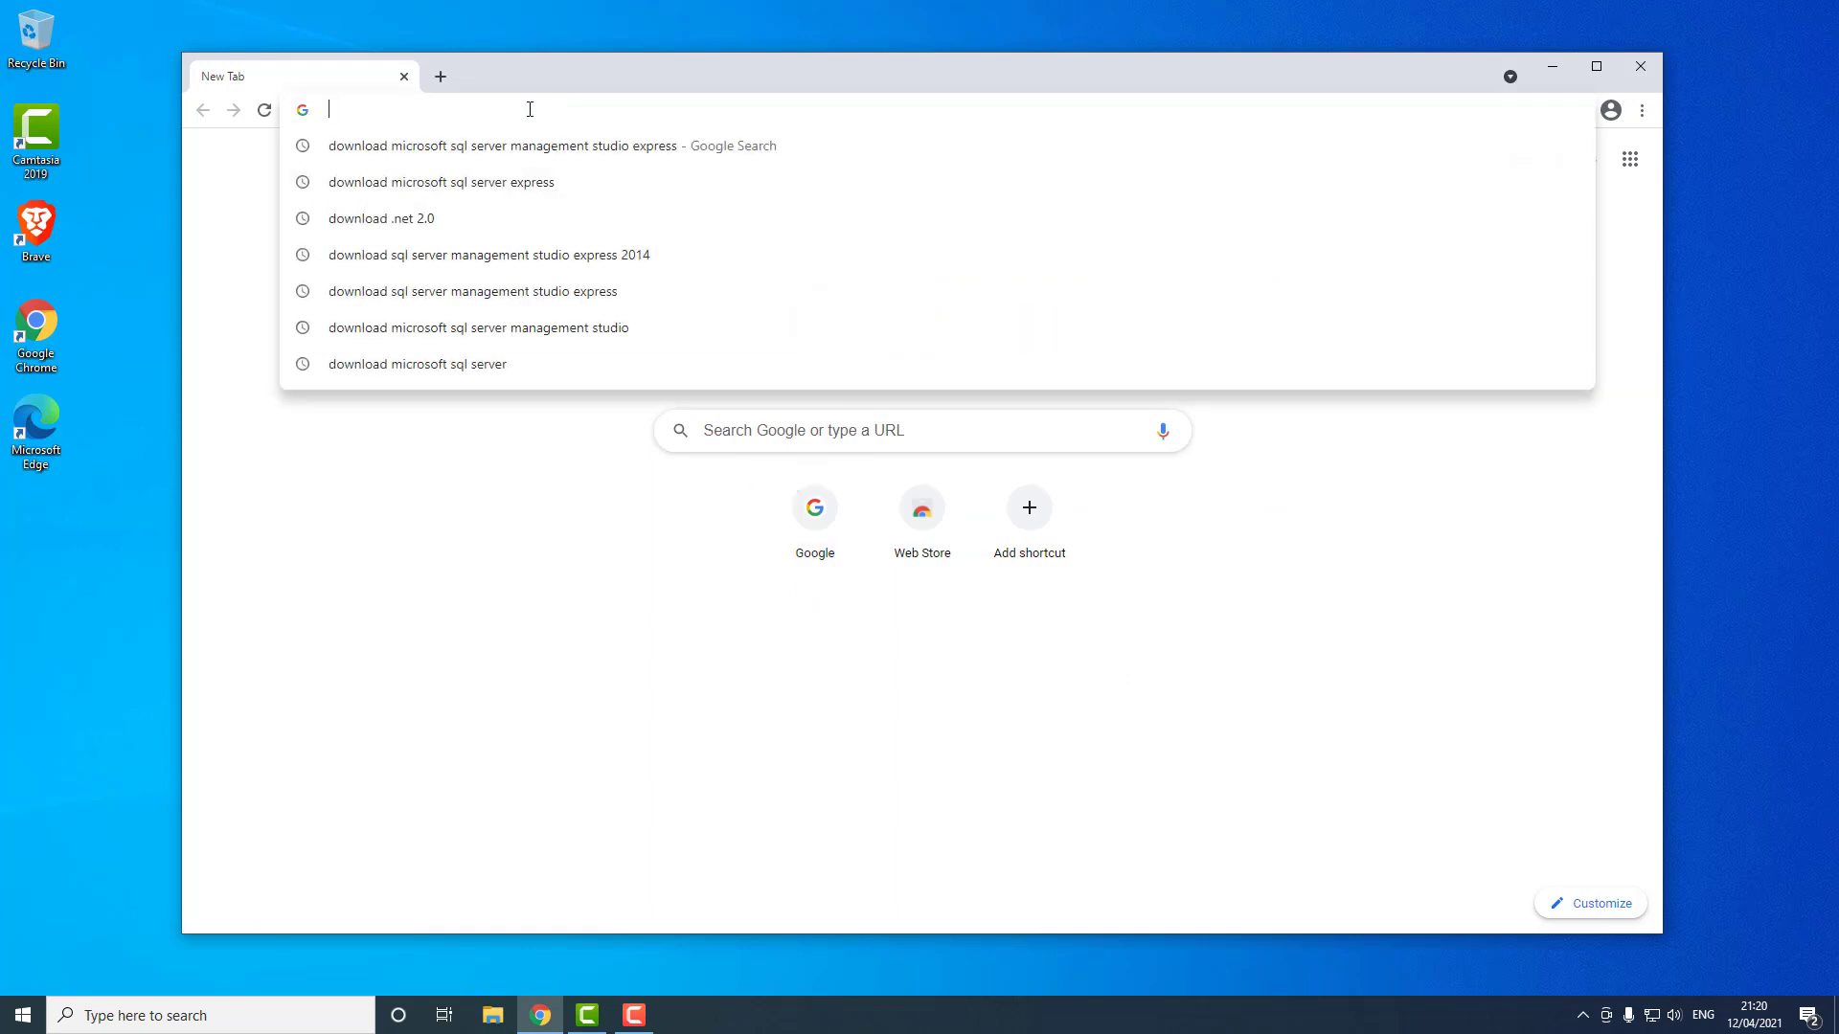
key(Down)
key(BackSpace)
key(BackSpace)
key(BackSpace)
key(BackSpace)
key(BackSpace)
key(BackSpace)
key(BackSpace)
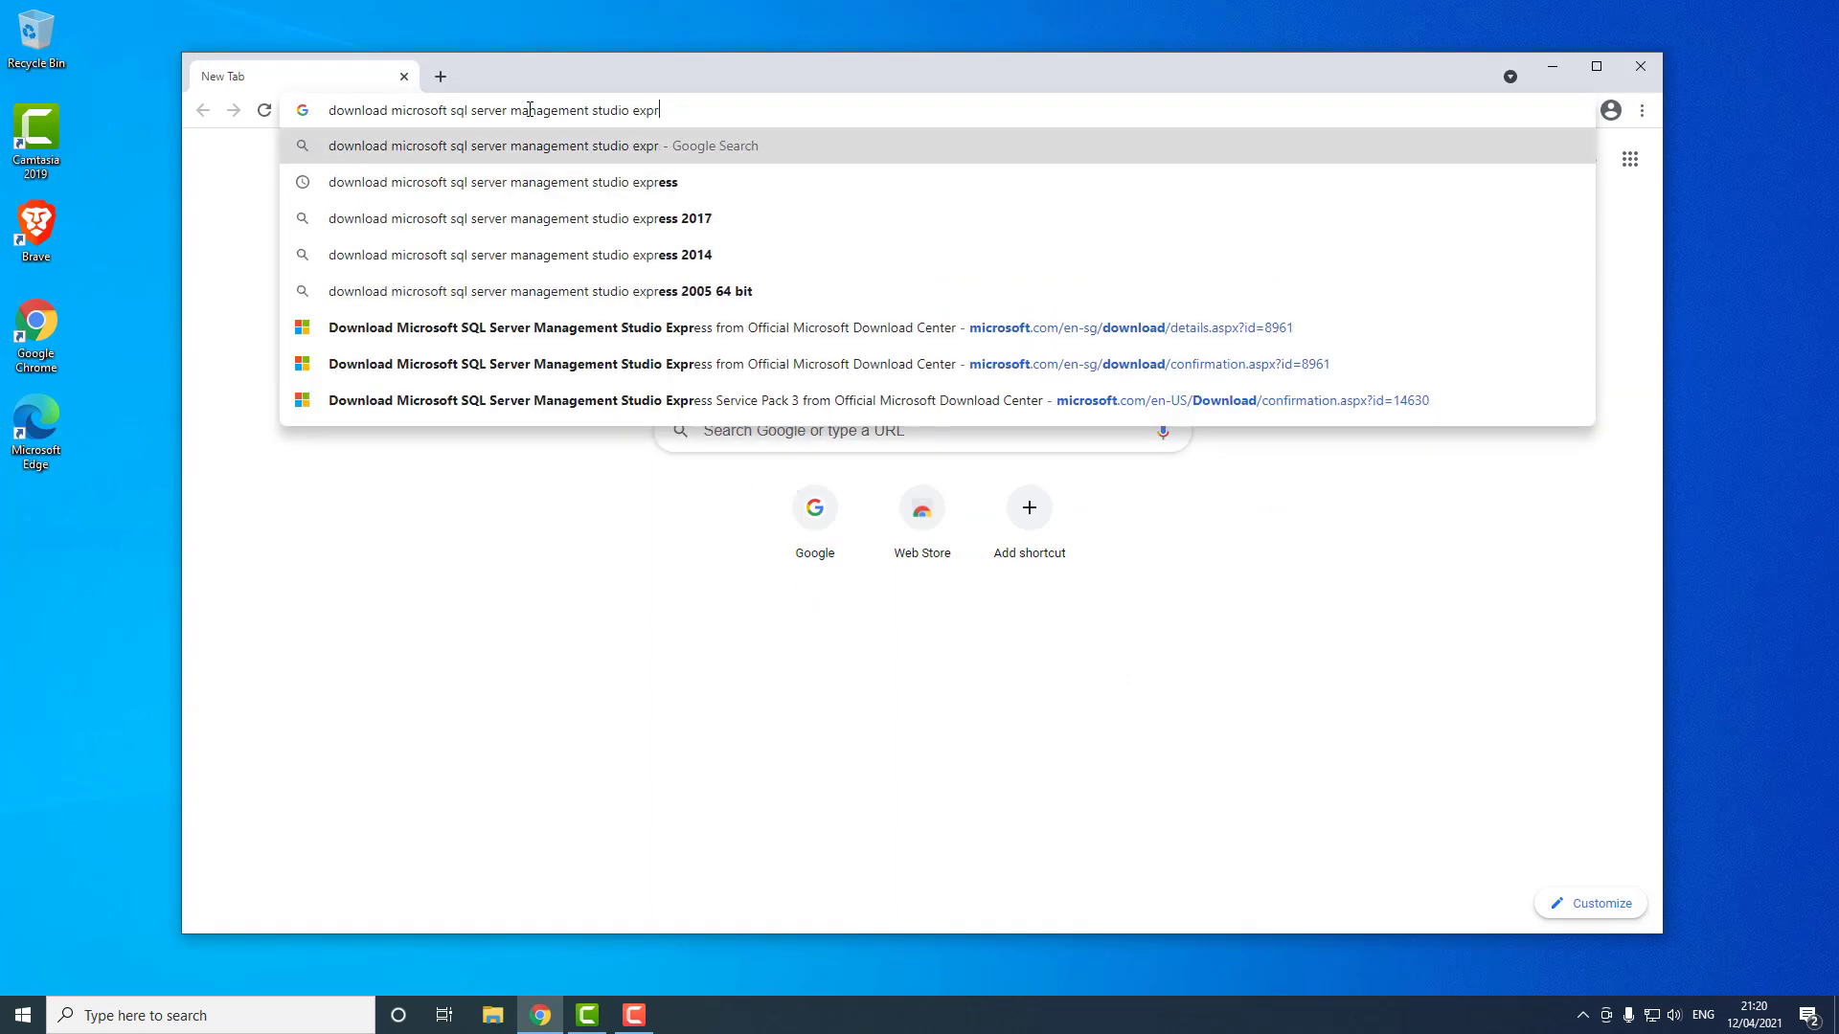
key(Return)
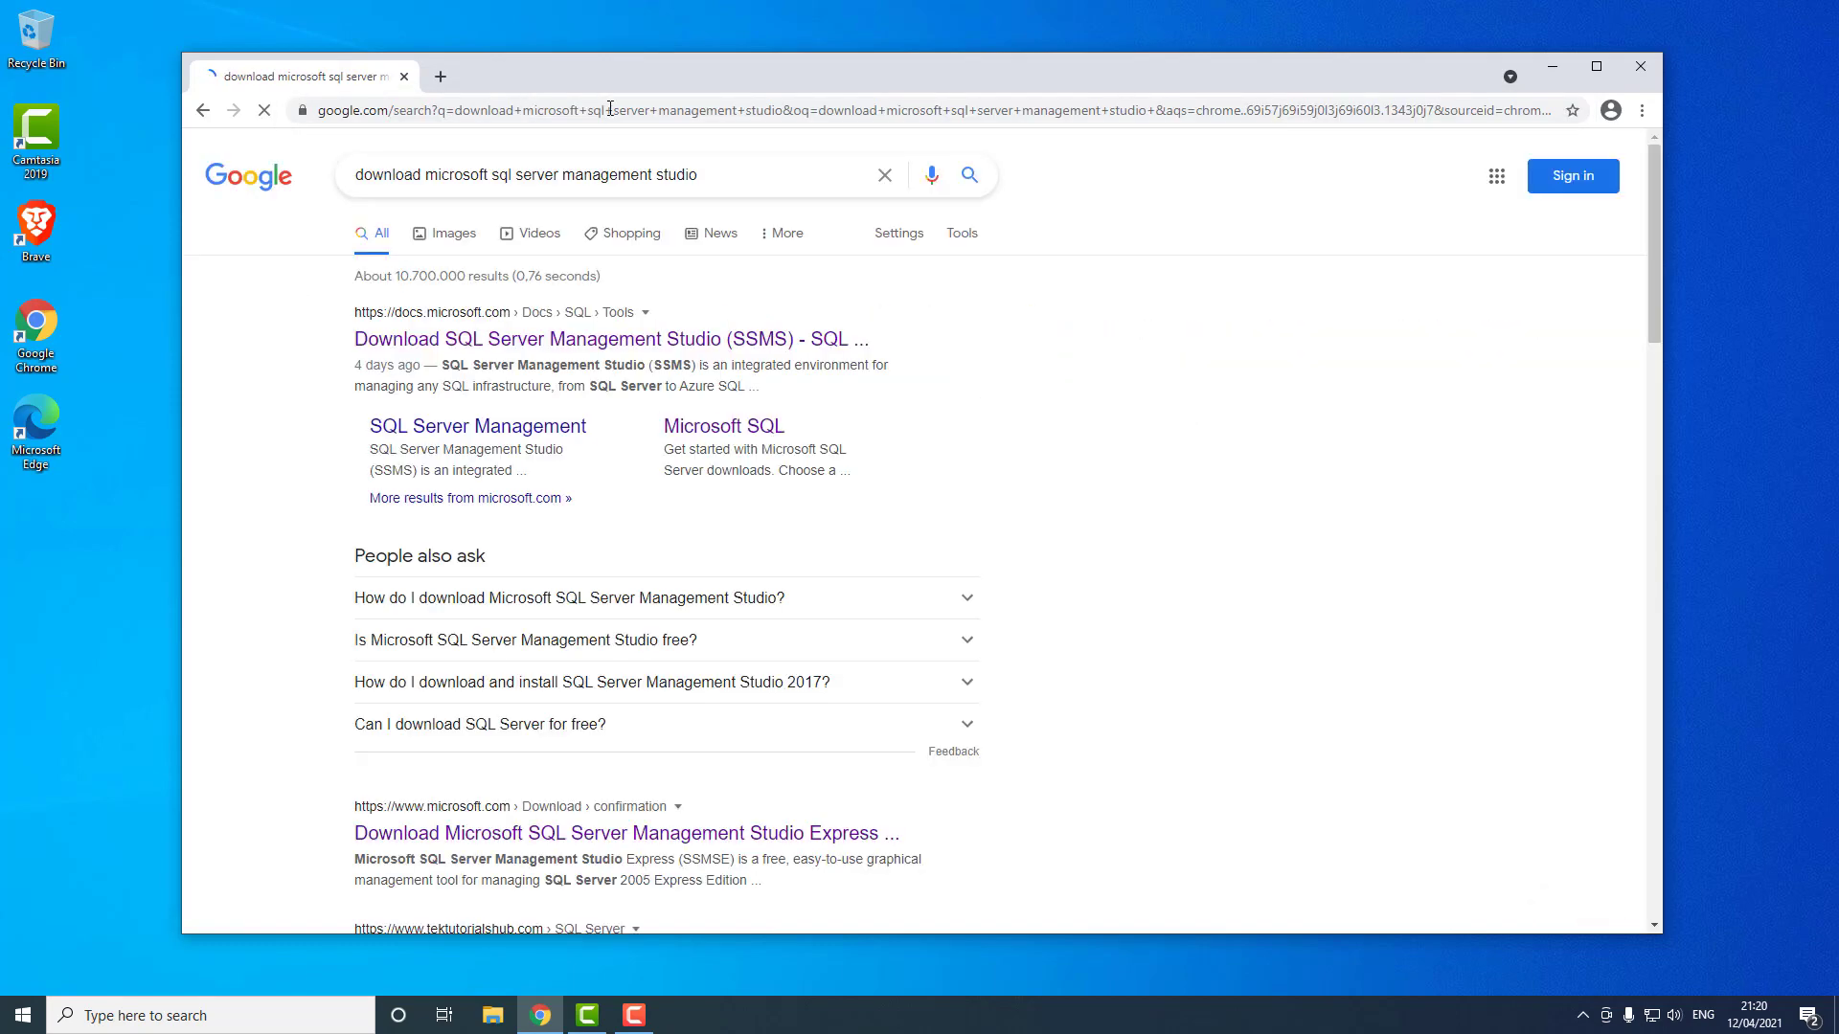
Step: Open Microsoft's Download SQL Server Management Studio (SSMS) page from the results and download the SSMS-Setup-ENU.exe installer
click(657, 339)
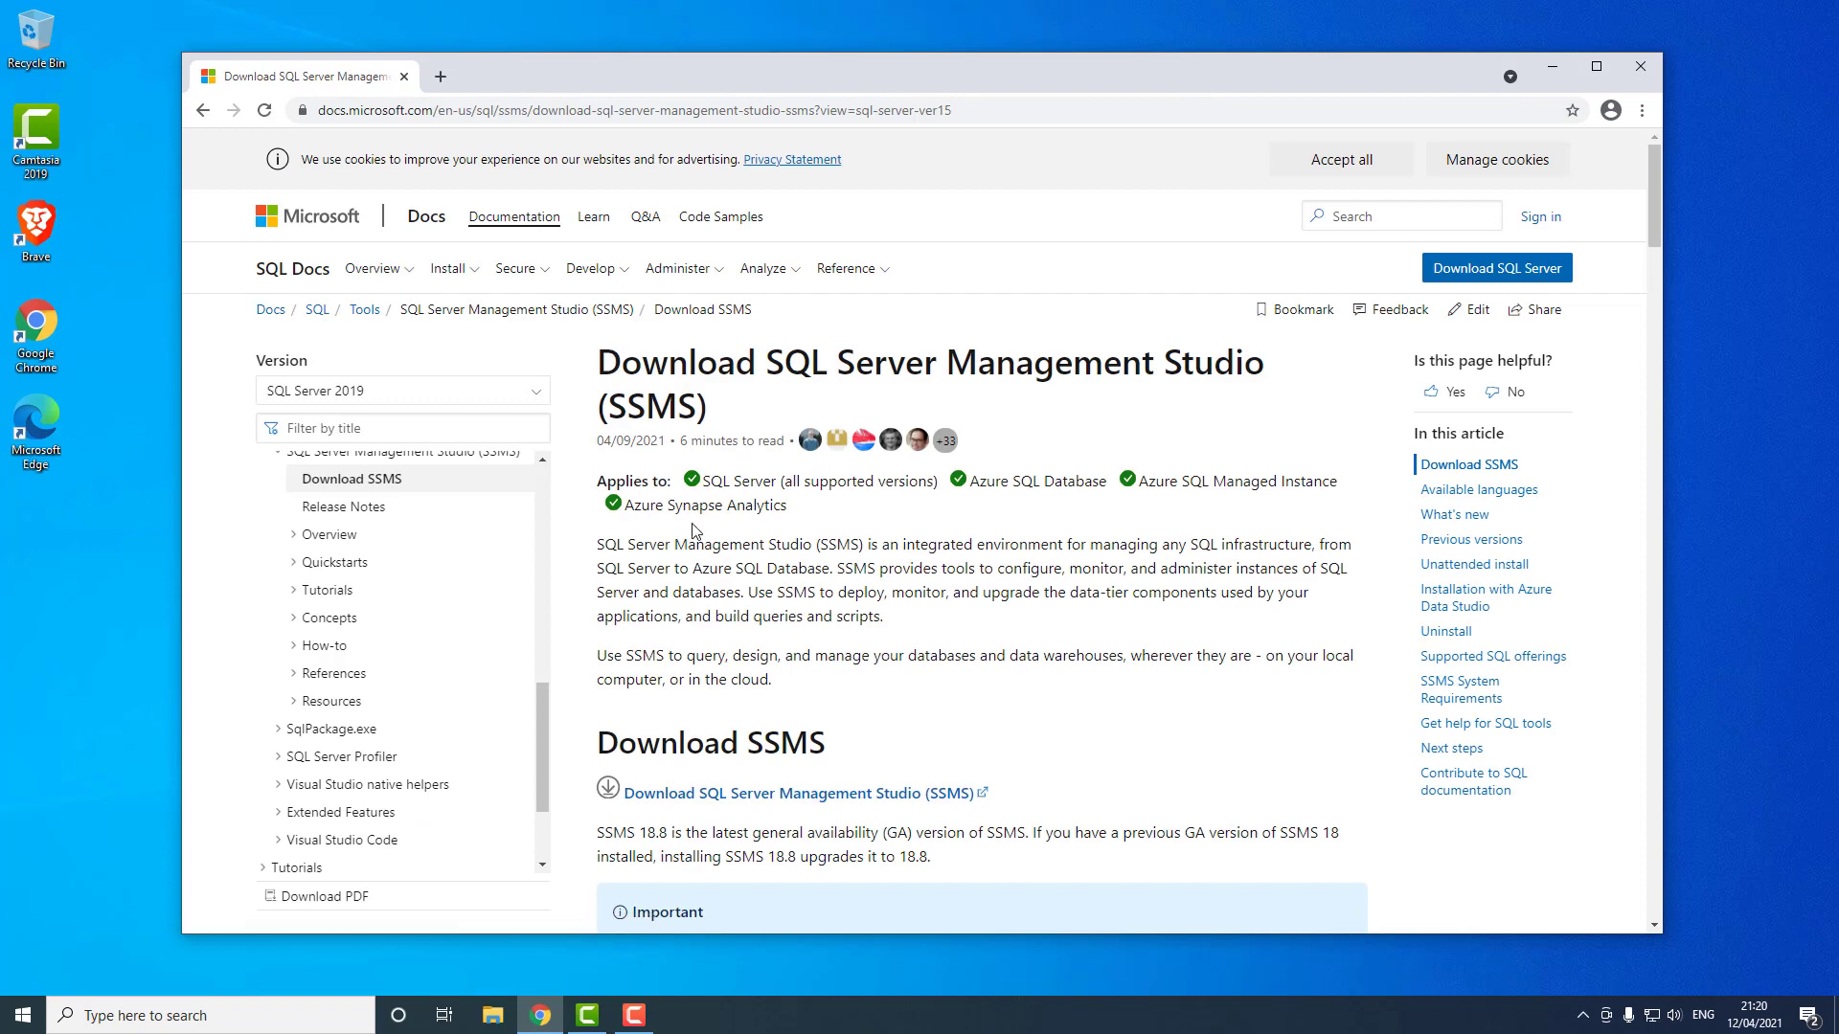
scroll(767, 469, down, 3)
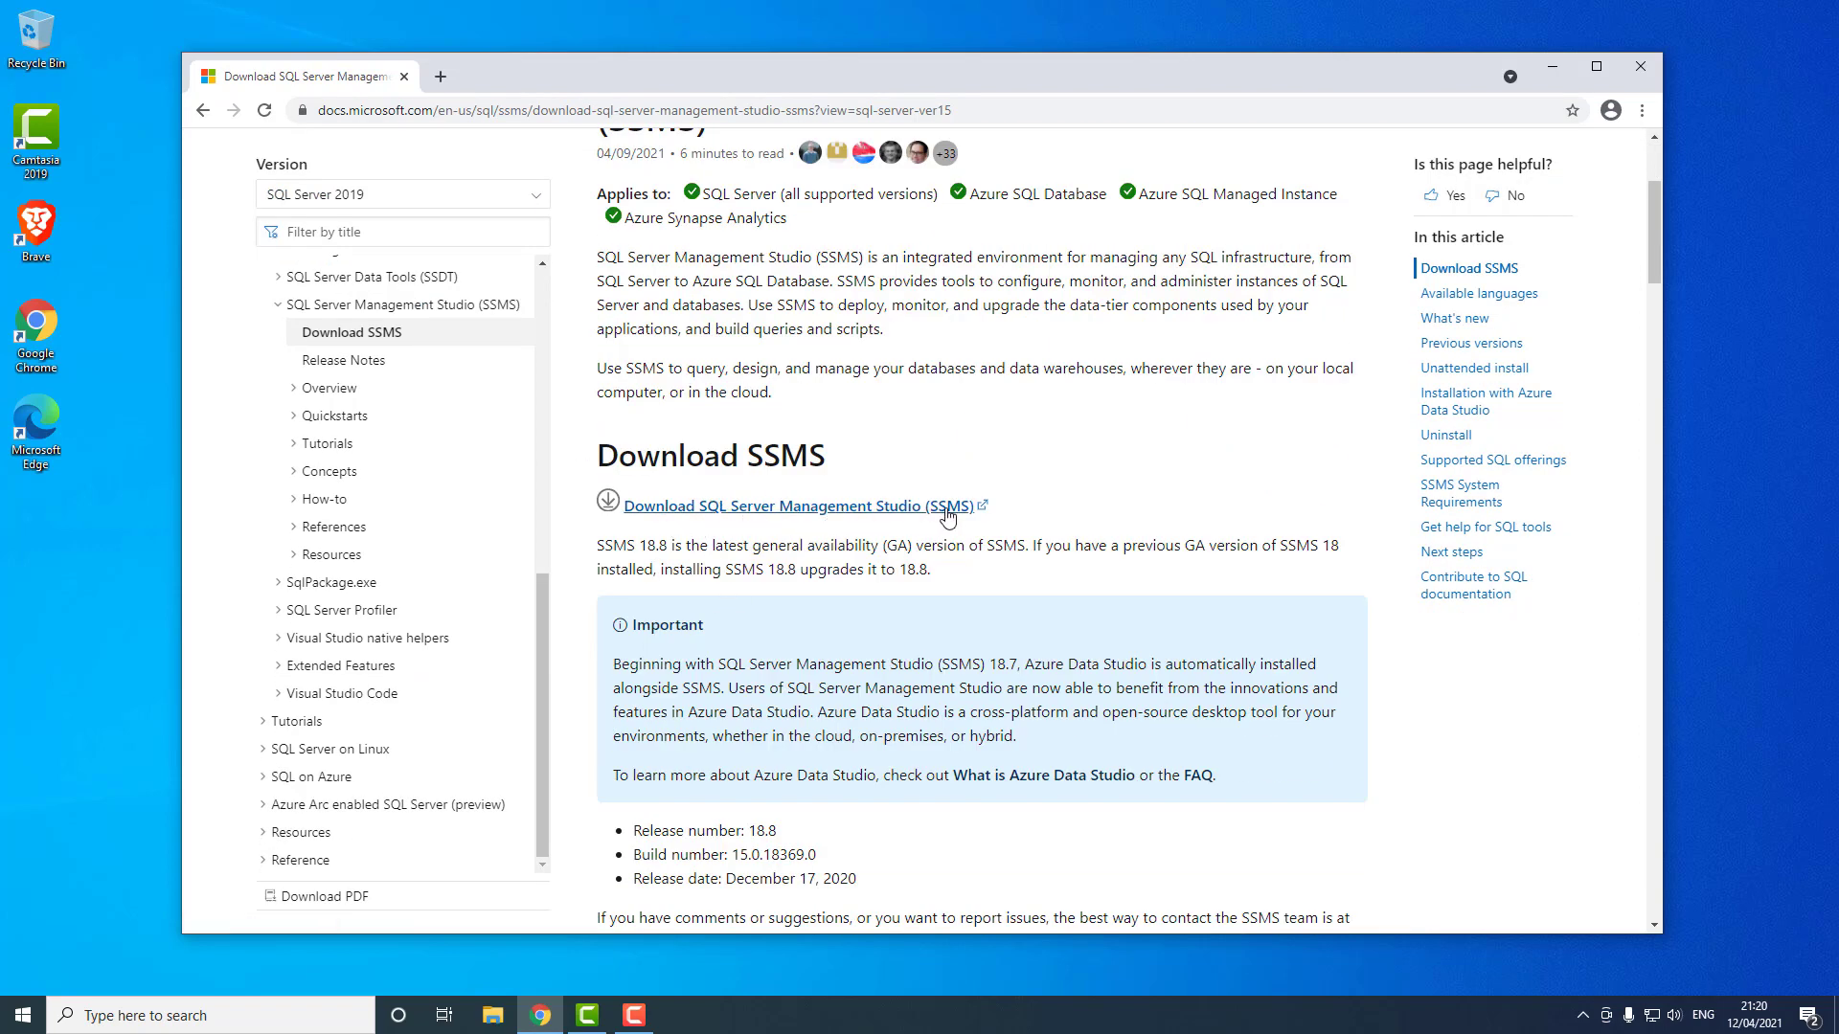
click(774, 515)
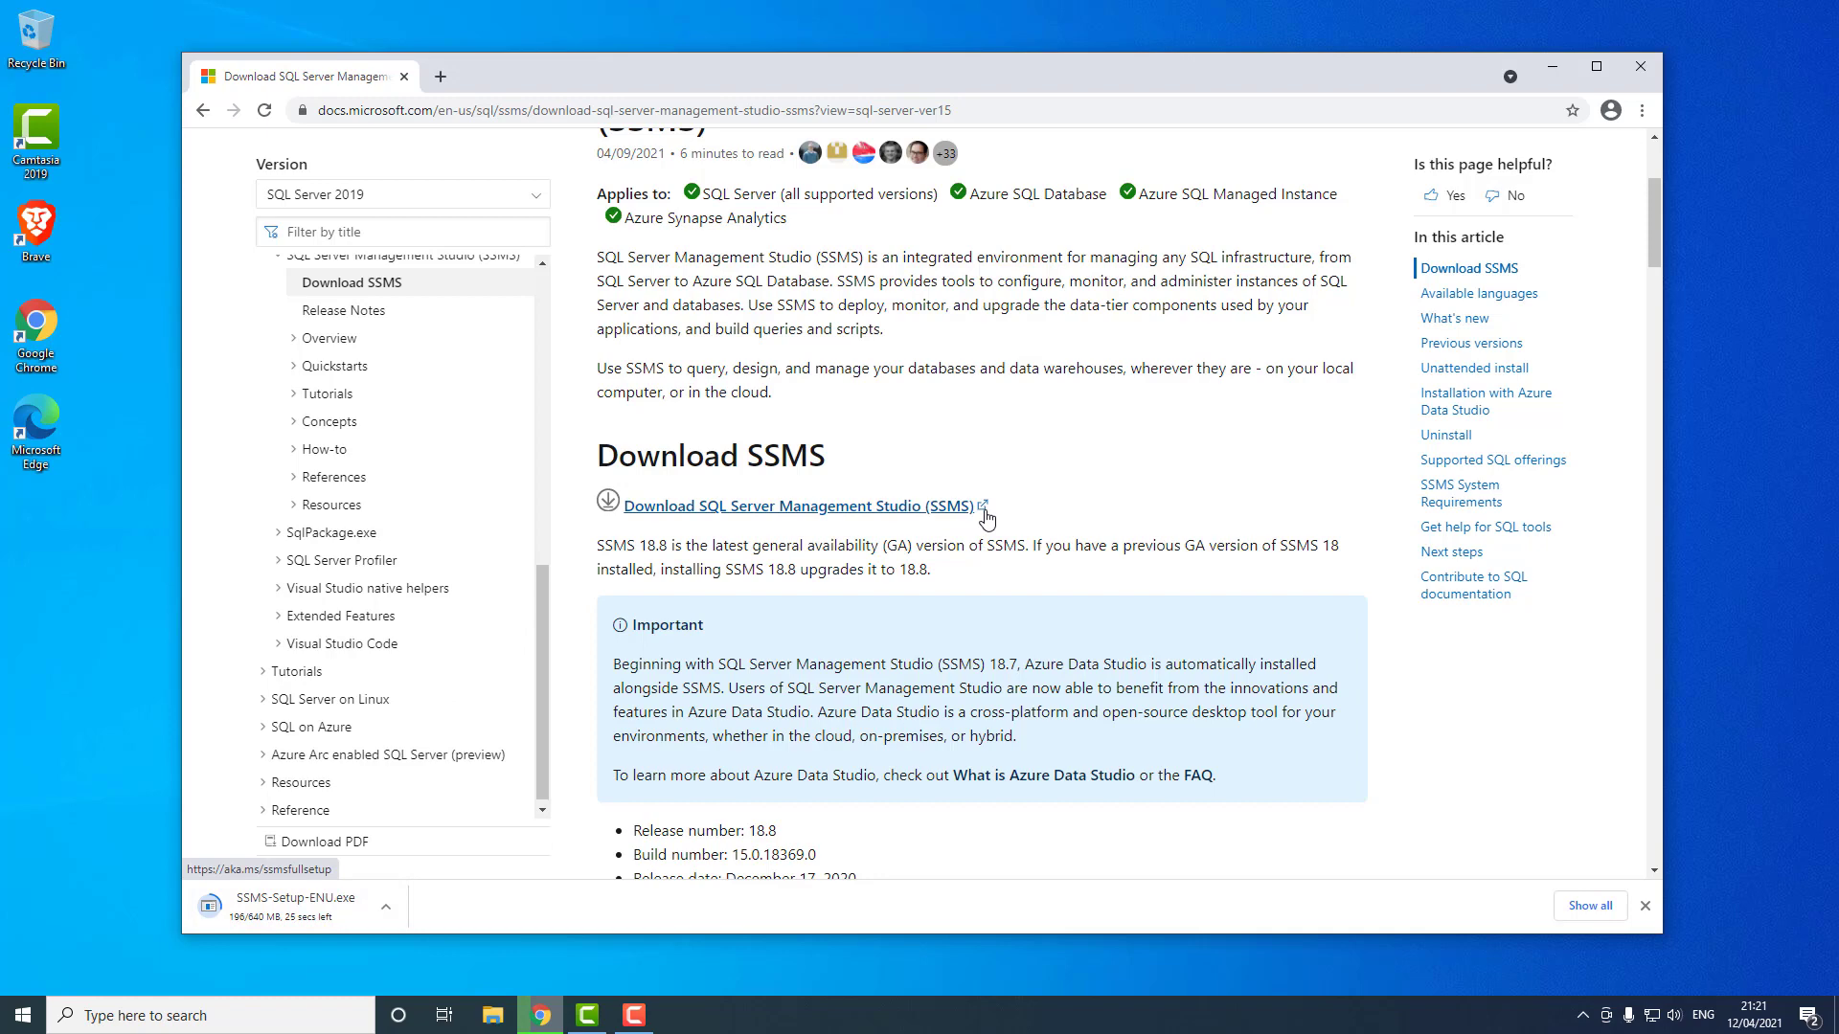
scroll(986, 518, down, 1)
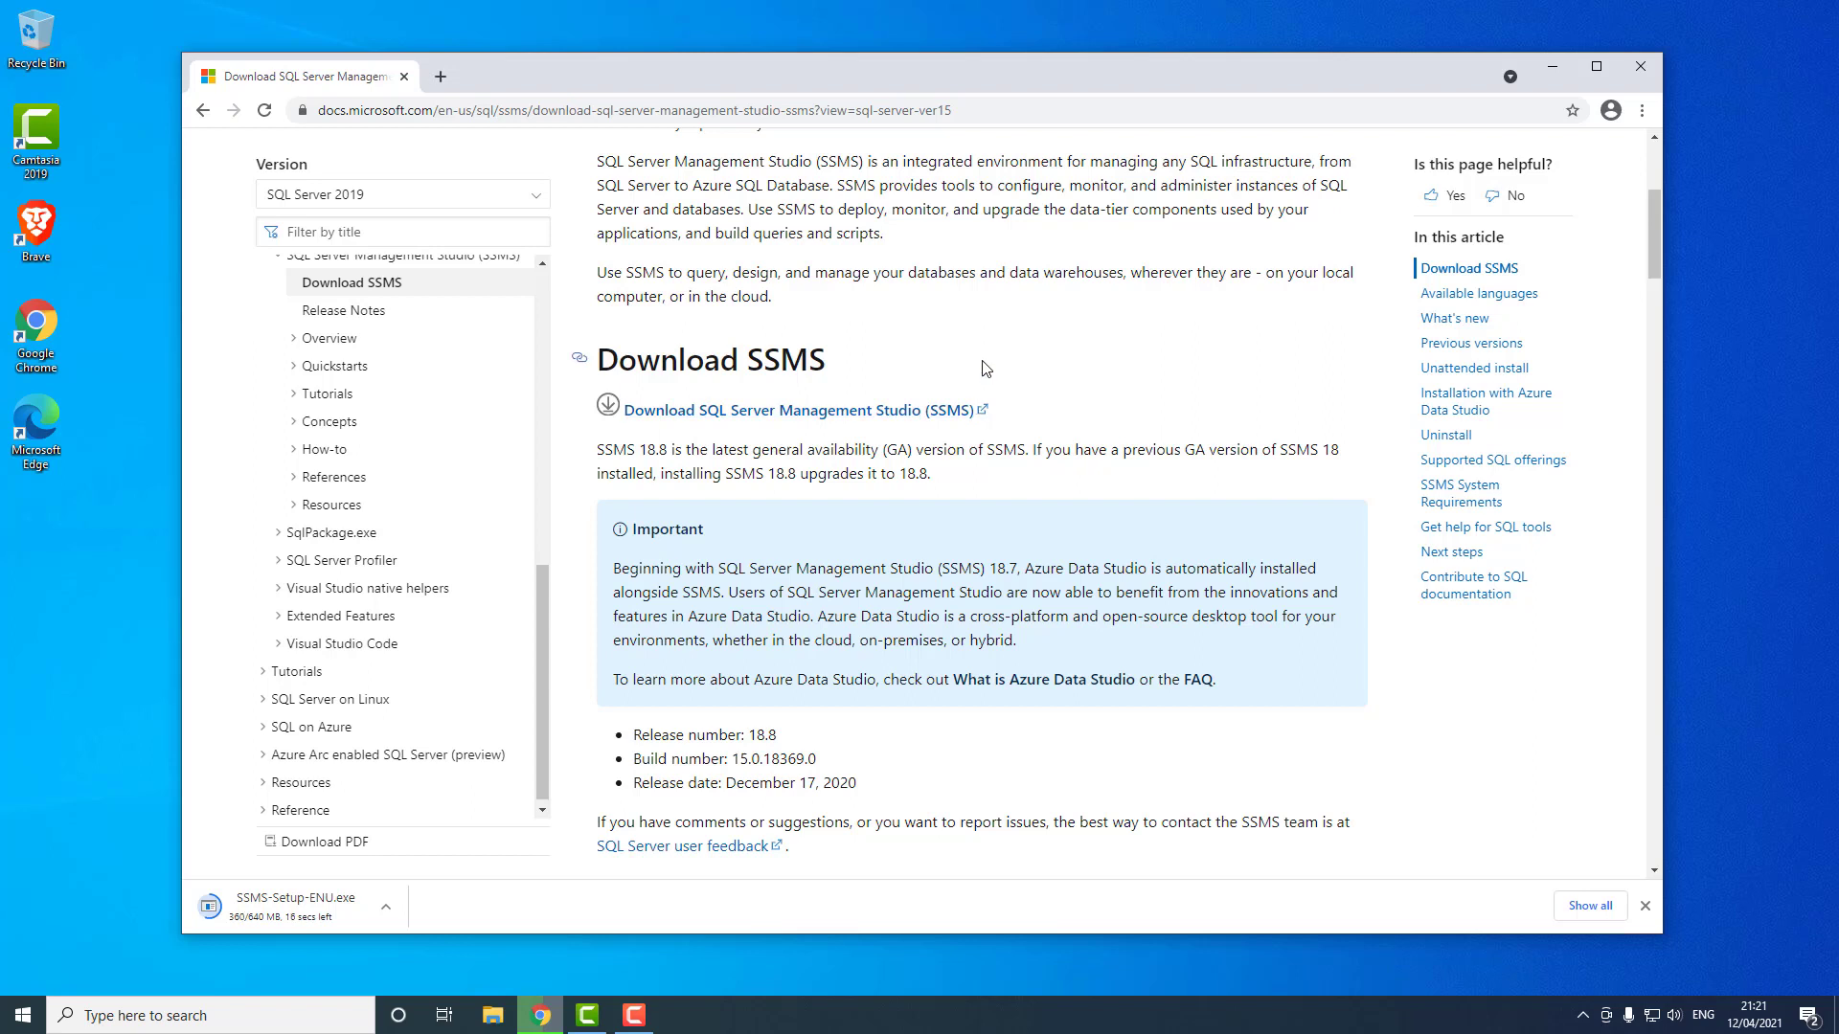
scroll(987, 368, up, 2)
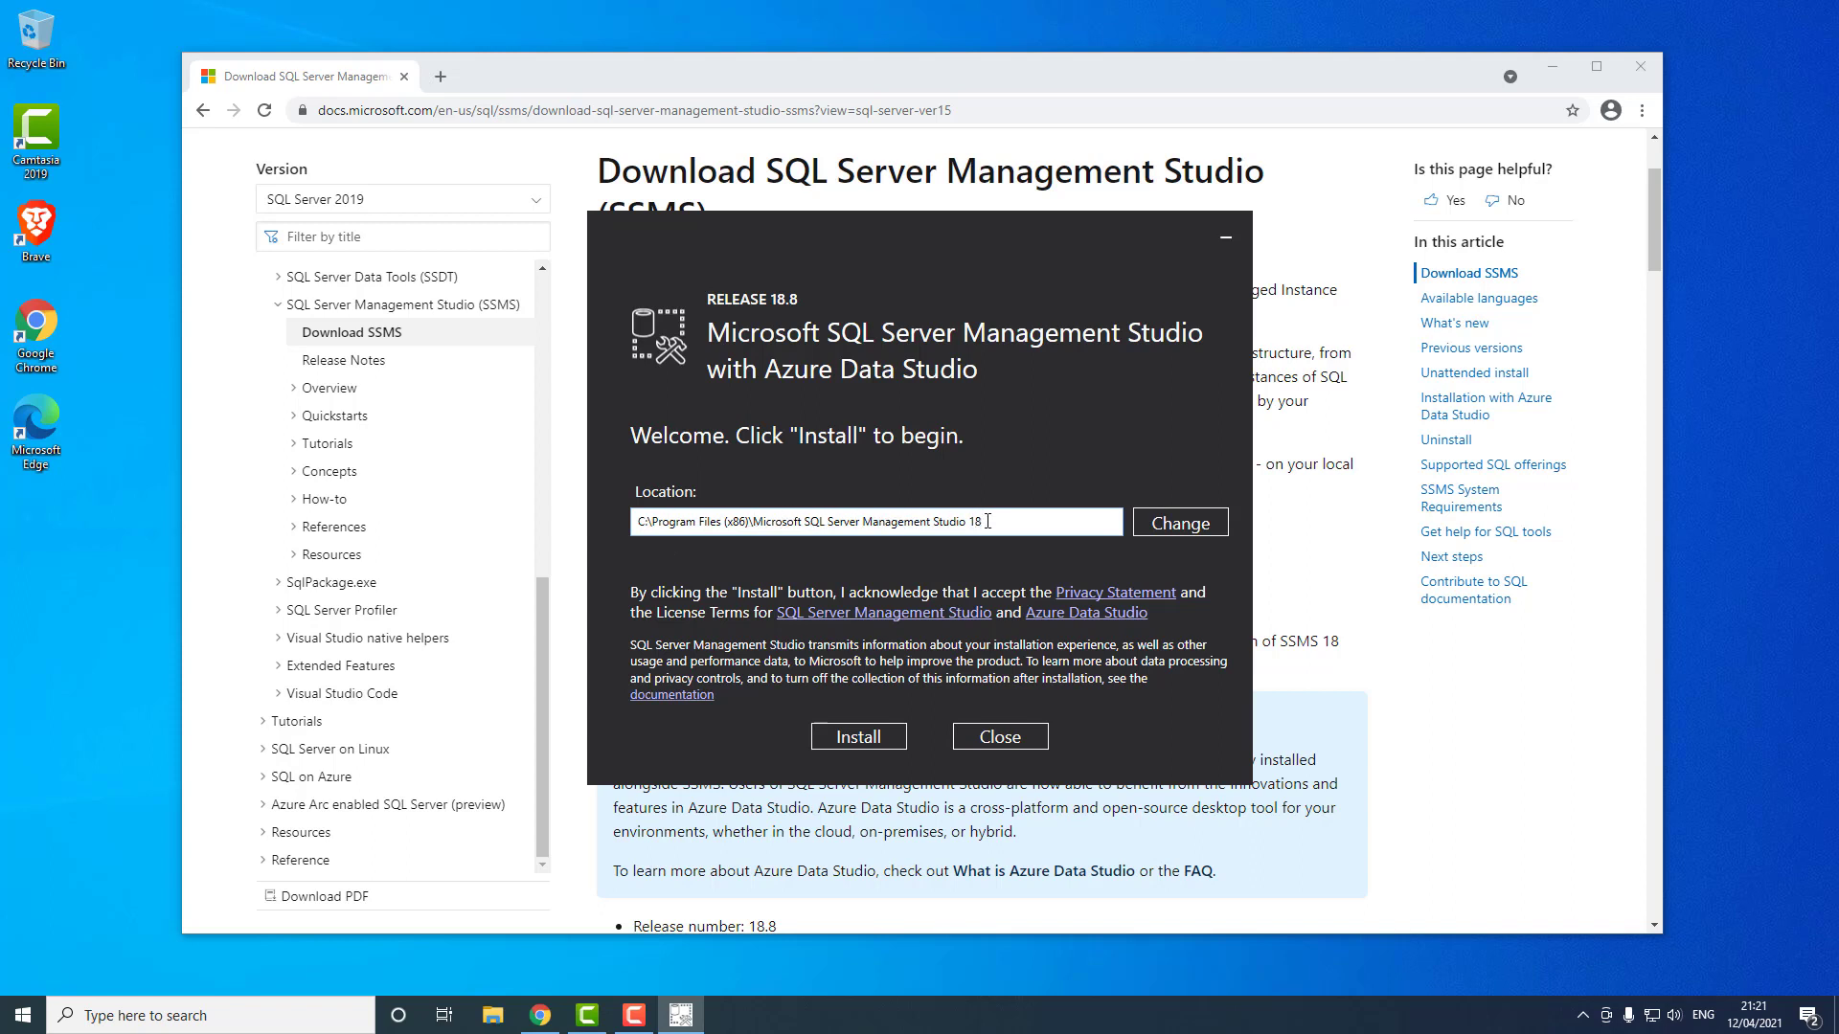
Step: Install SQL Server Management Studio 18.8 in C:\Program Files (x86)\Microsoft SQL Server Management Studio 18 and close the installer
drag(982, 521, 961, 522)
click(870, 740)
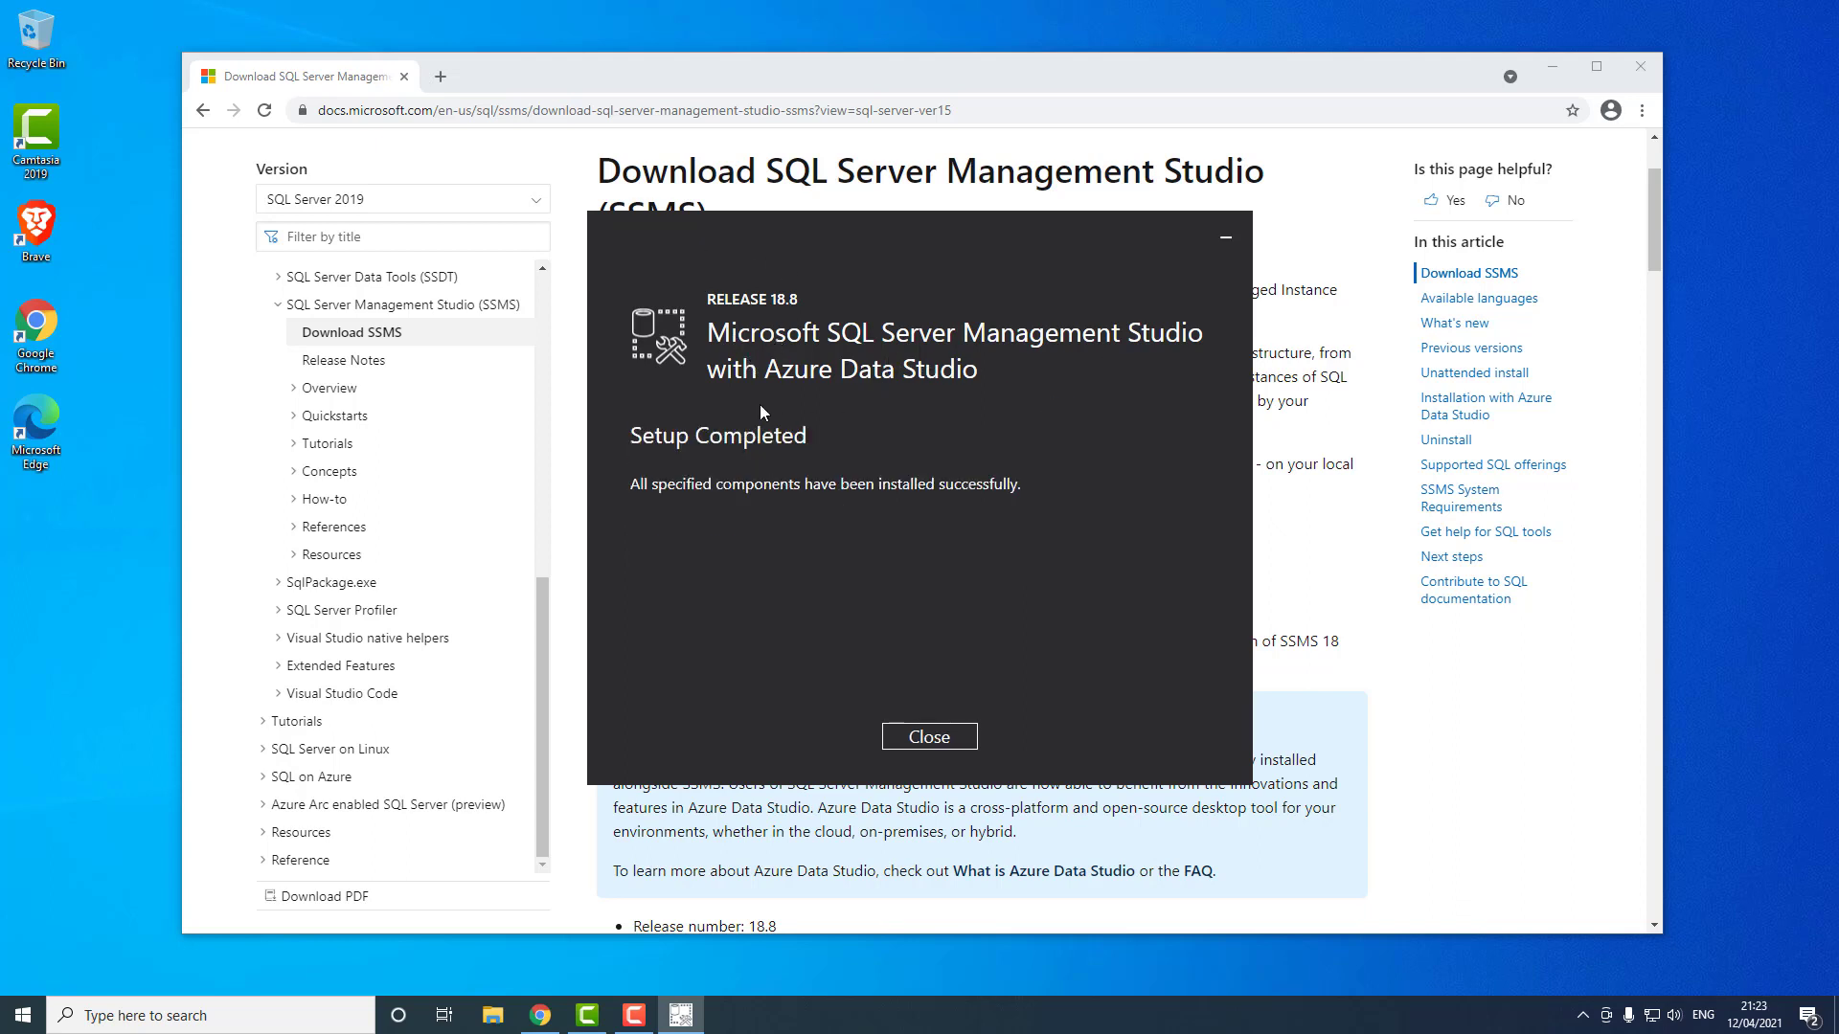
click(932, 737)
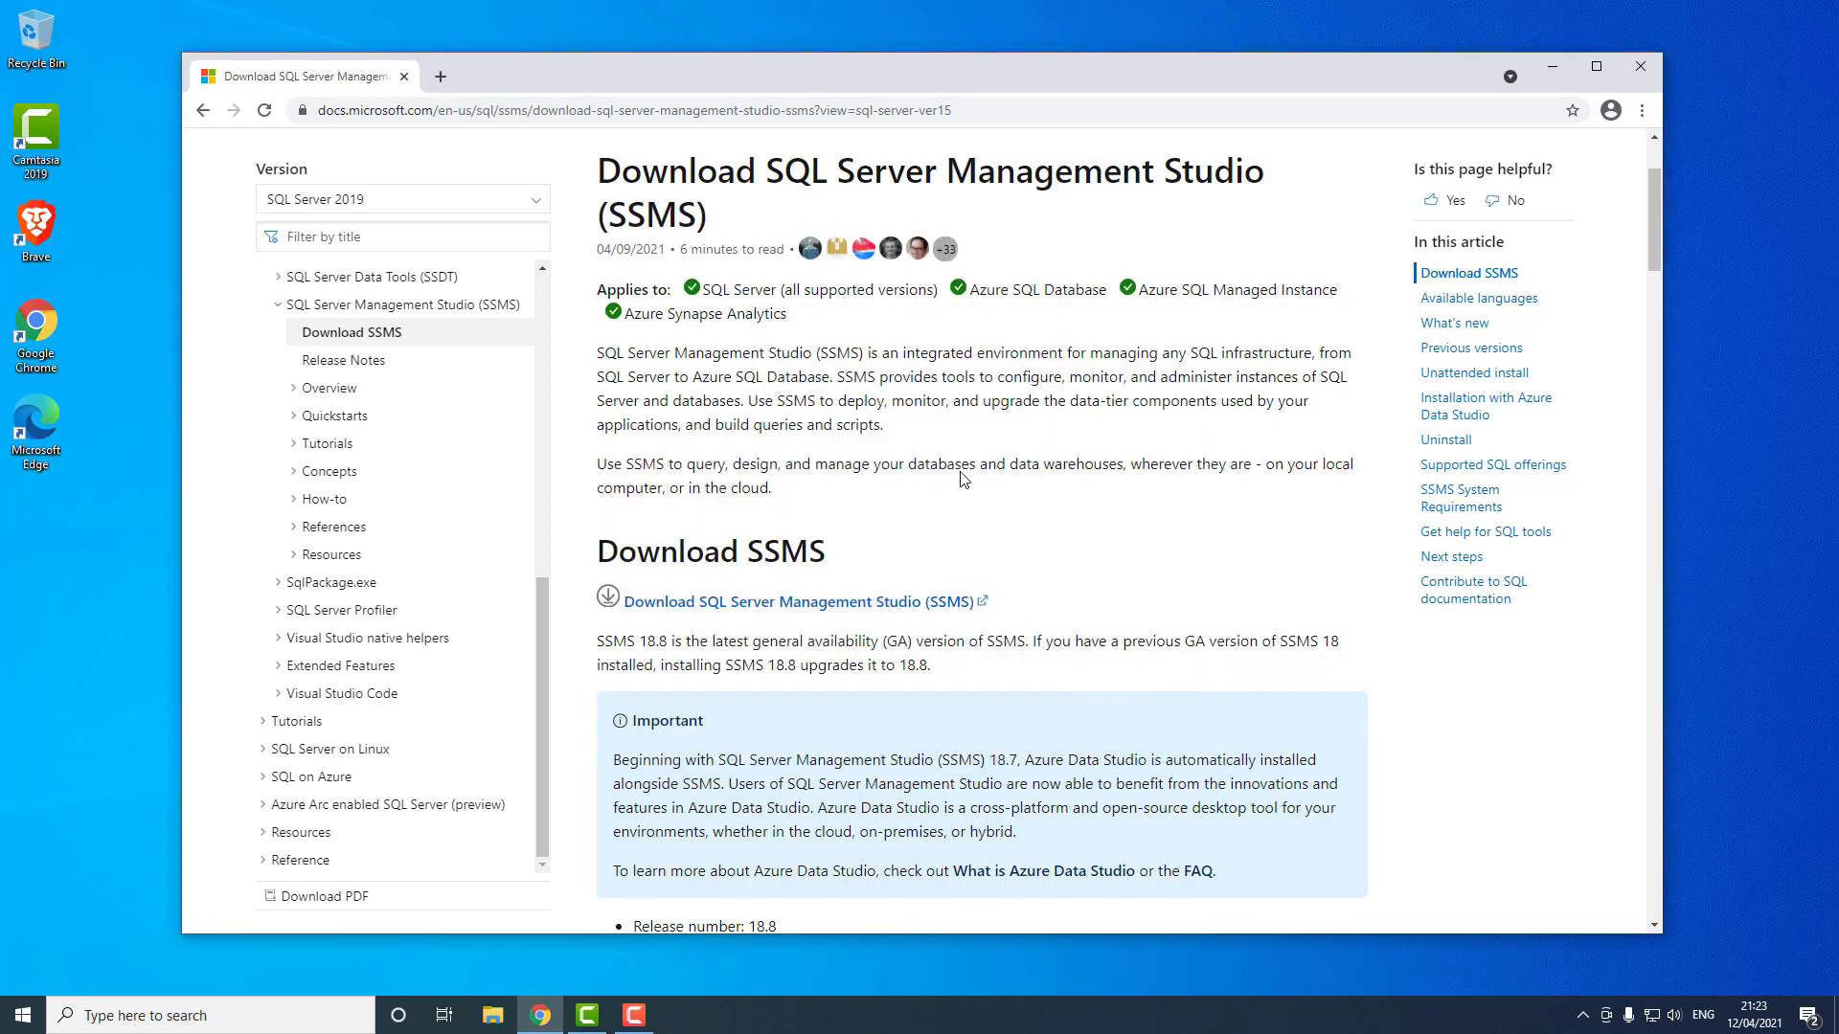
Step: Minimize the browser and launch Microsoft SQL Server Management Studio 18 by searching Windows for "ssms"
click(1550, 71)
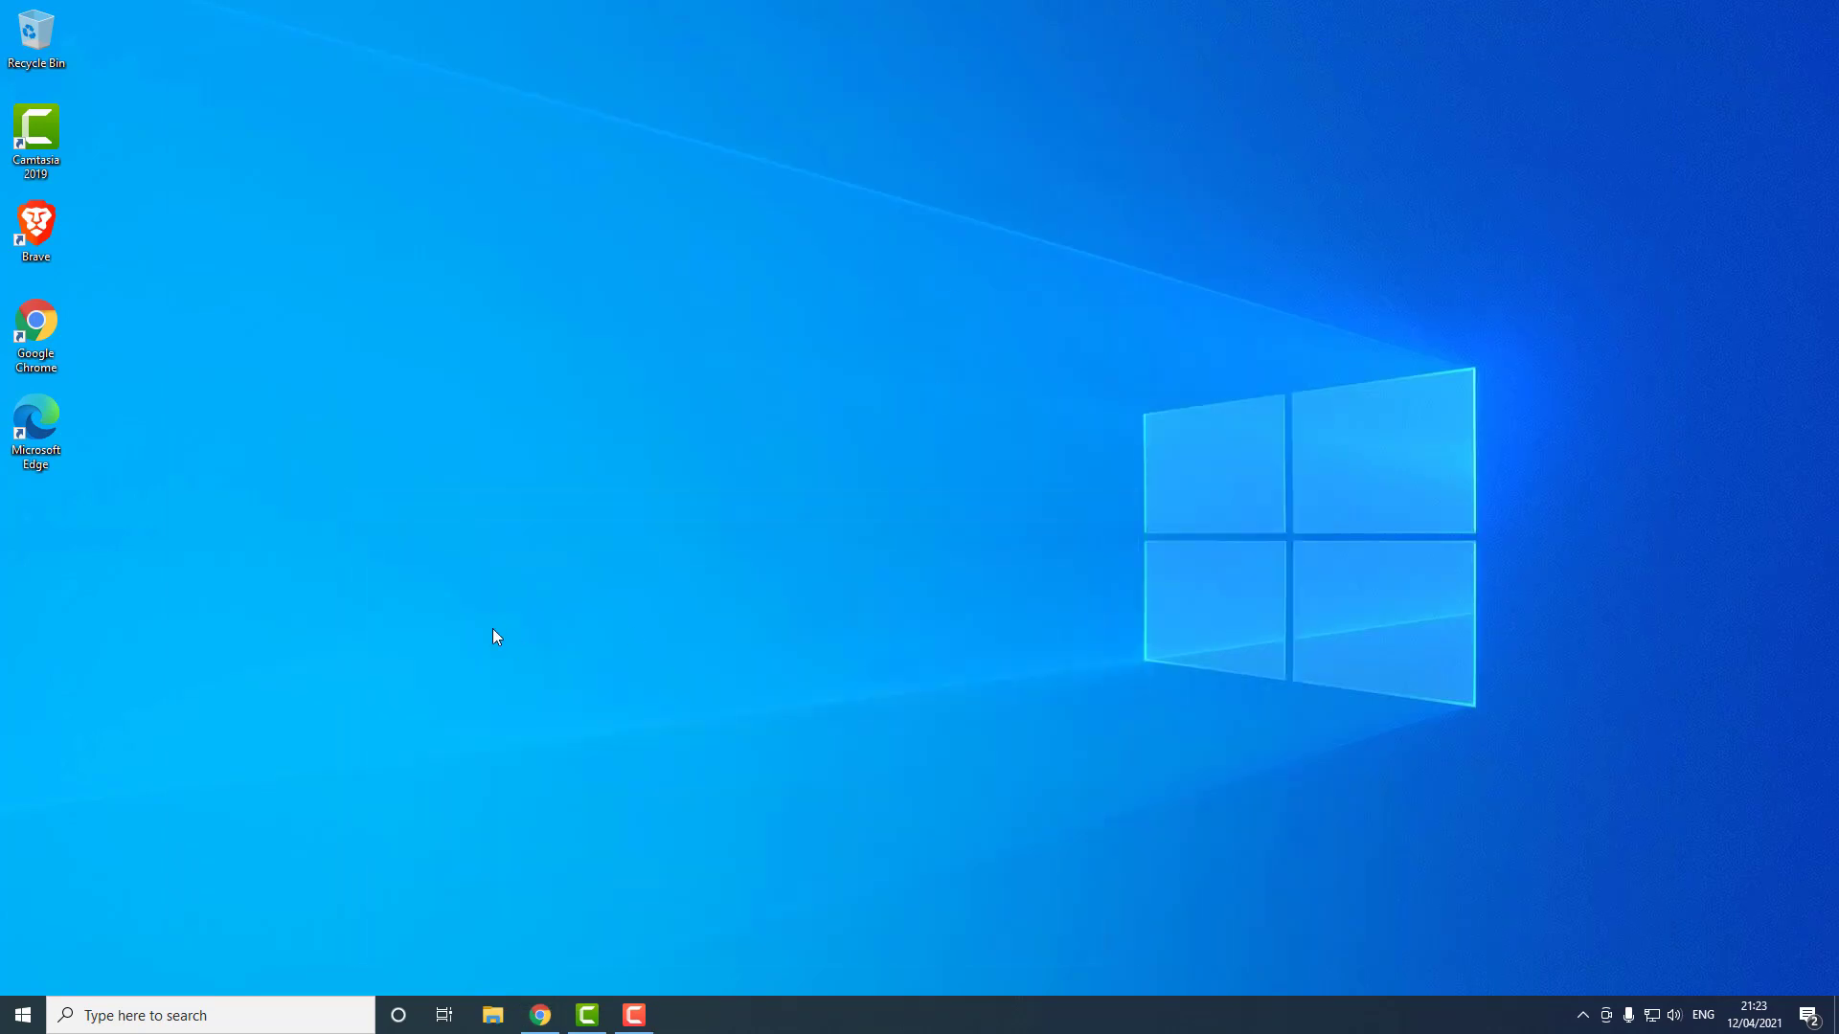
click(240, 1015)
text(ssms)
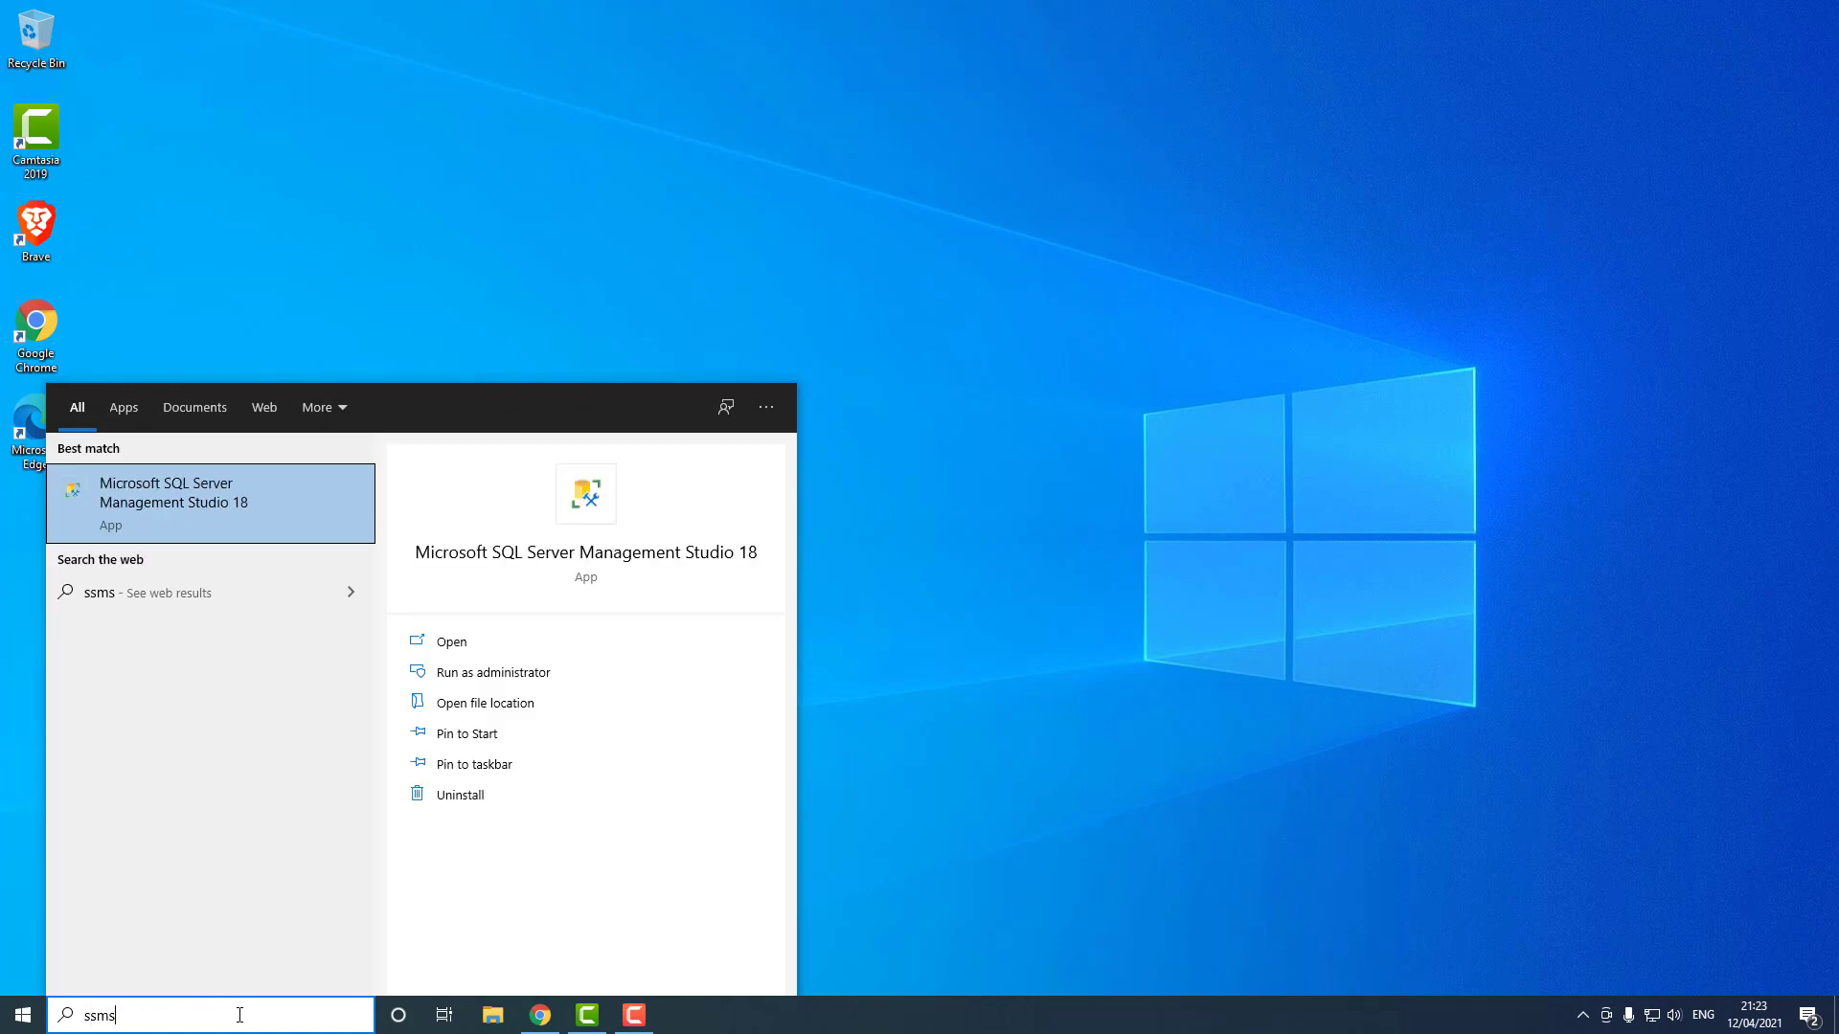
click(197, 507)
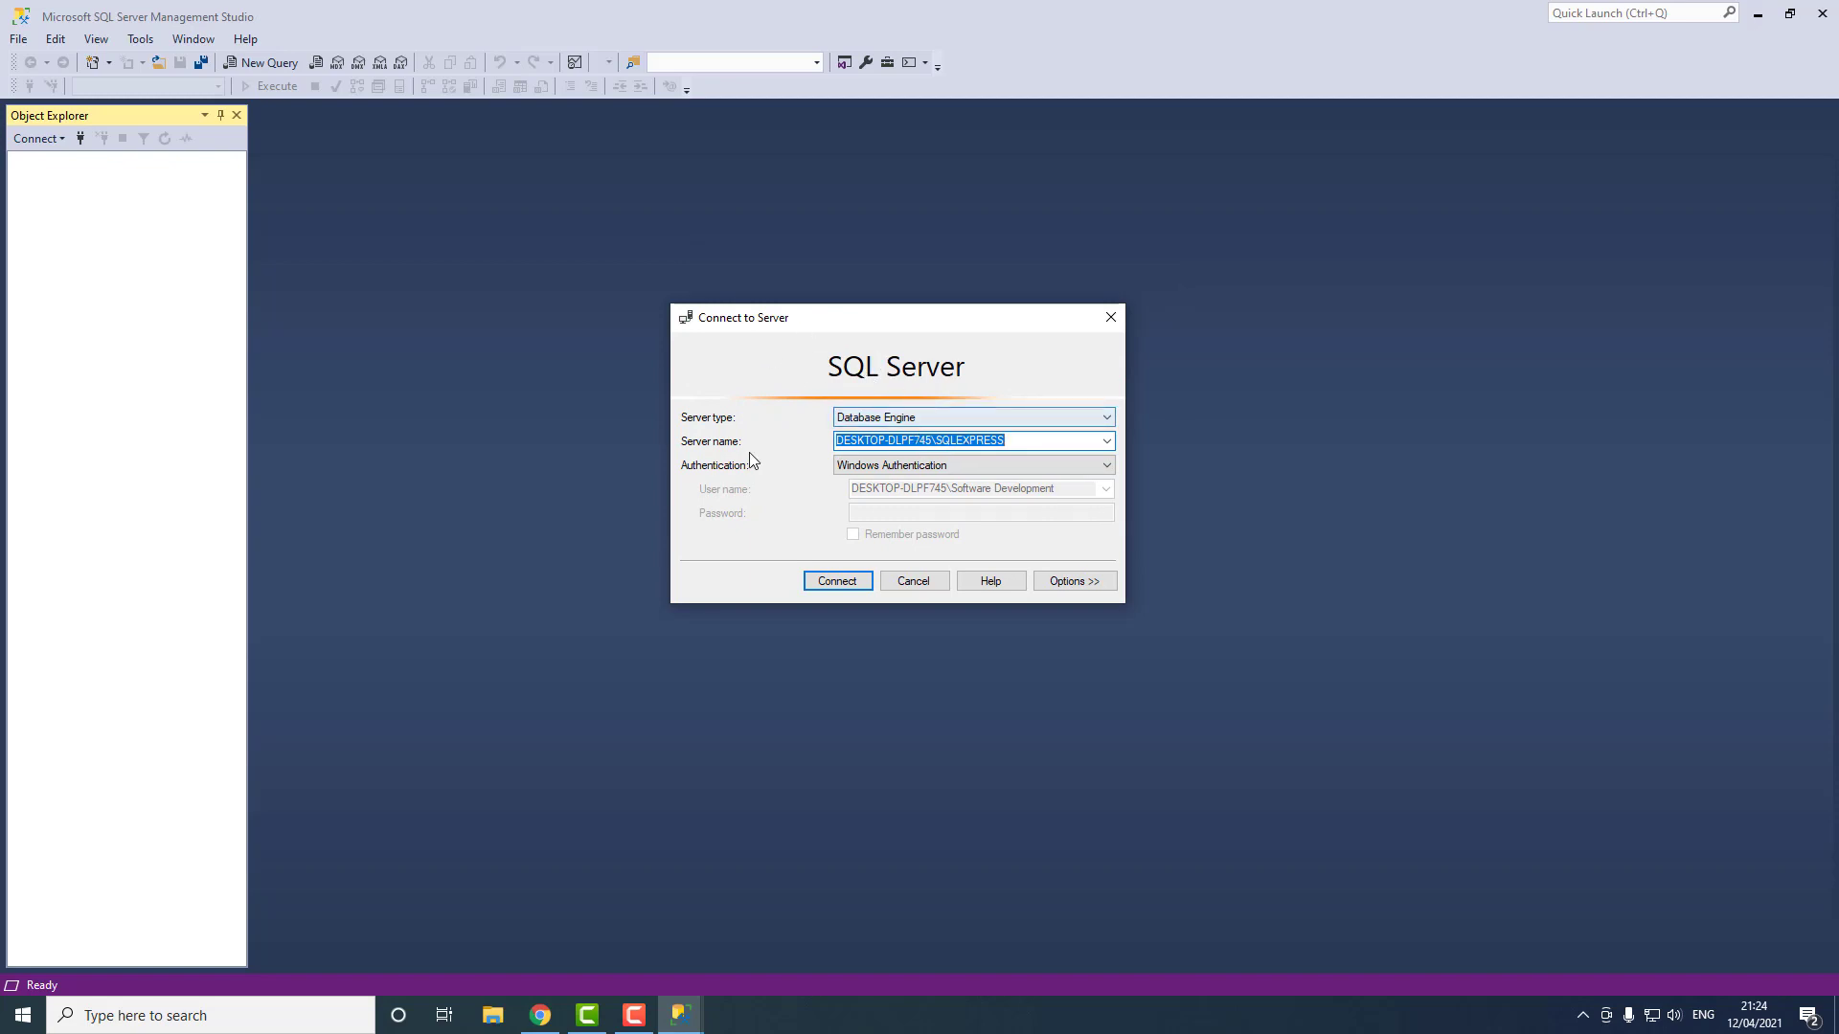
Step: Connect to the local SQLEXPRESS database engine instance using Windows Authentication
double_click(955, 443)
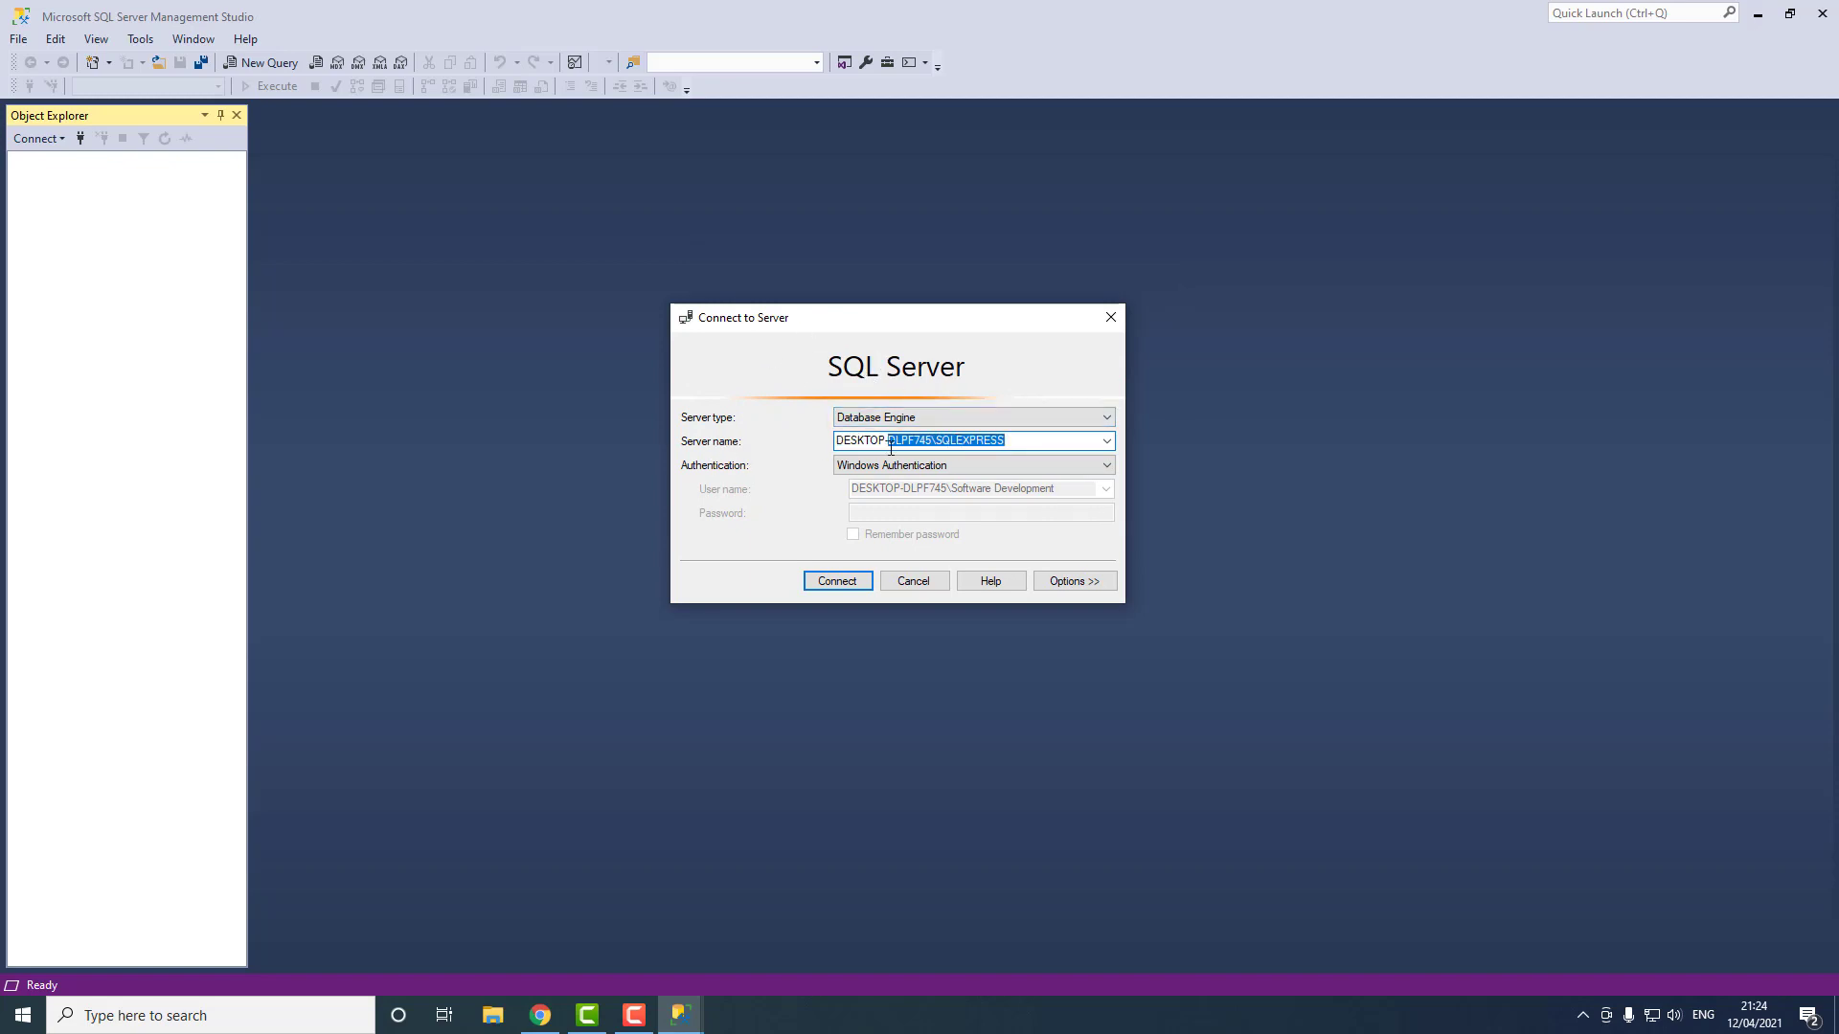
click(962, 471)
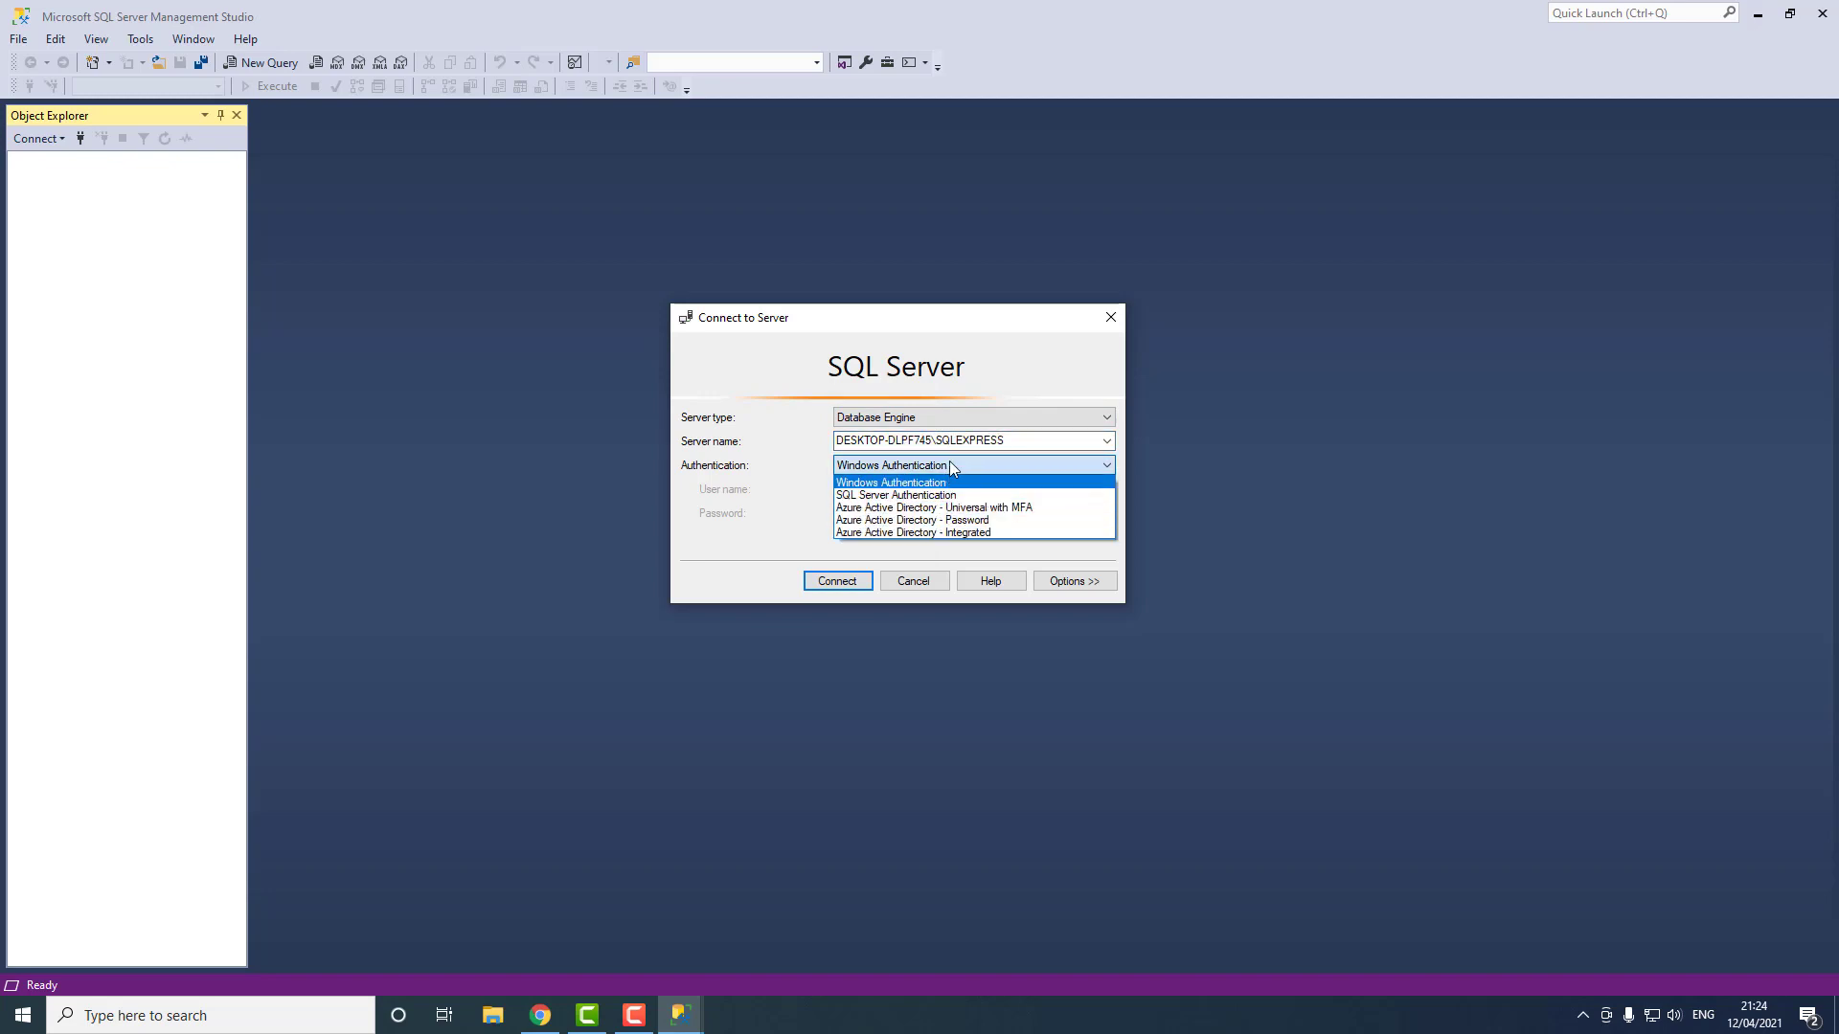
click(952, 482)
click(833, 581)
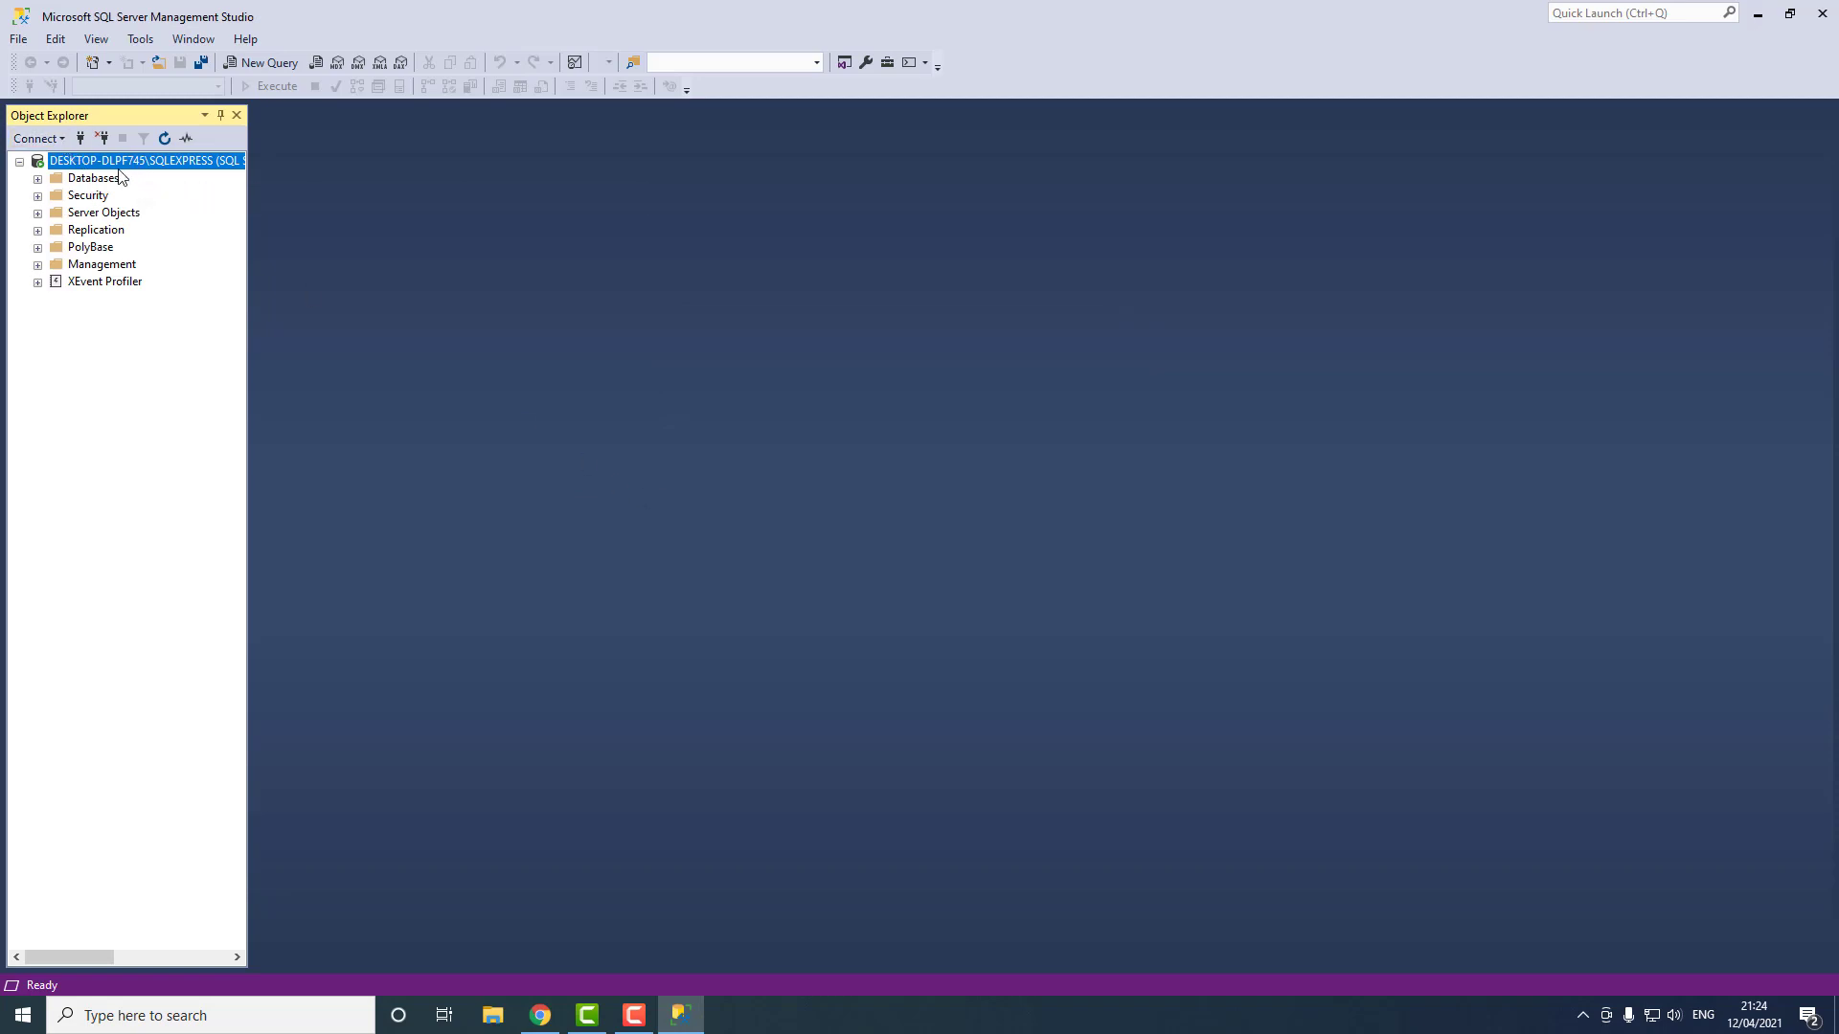
Step: Widen Object Explorer and create a new database named price_history with default settings
drag(249, 169, 430, 169)
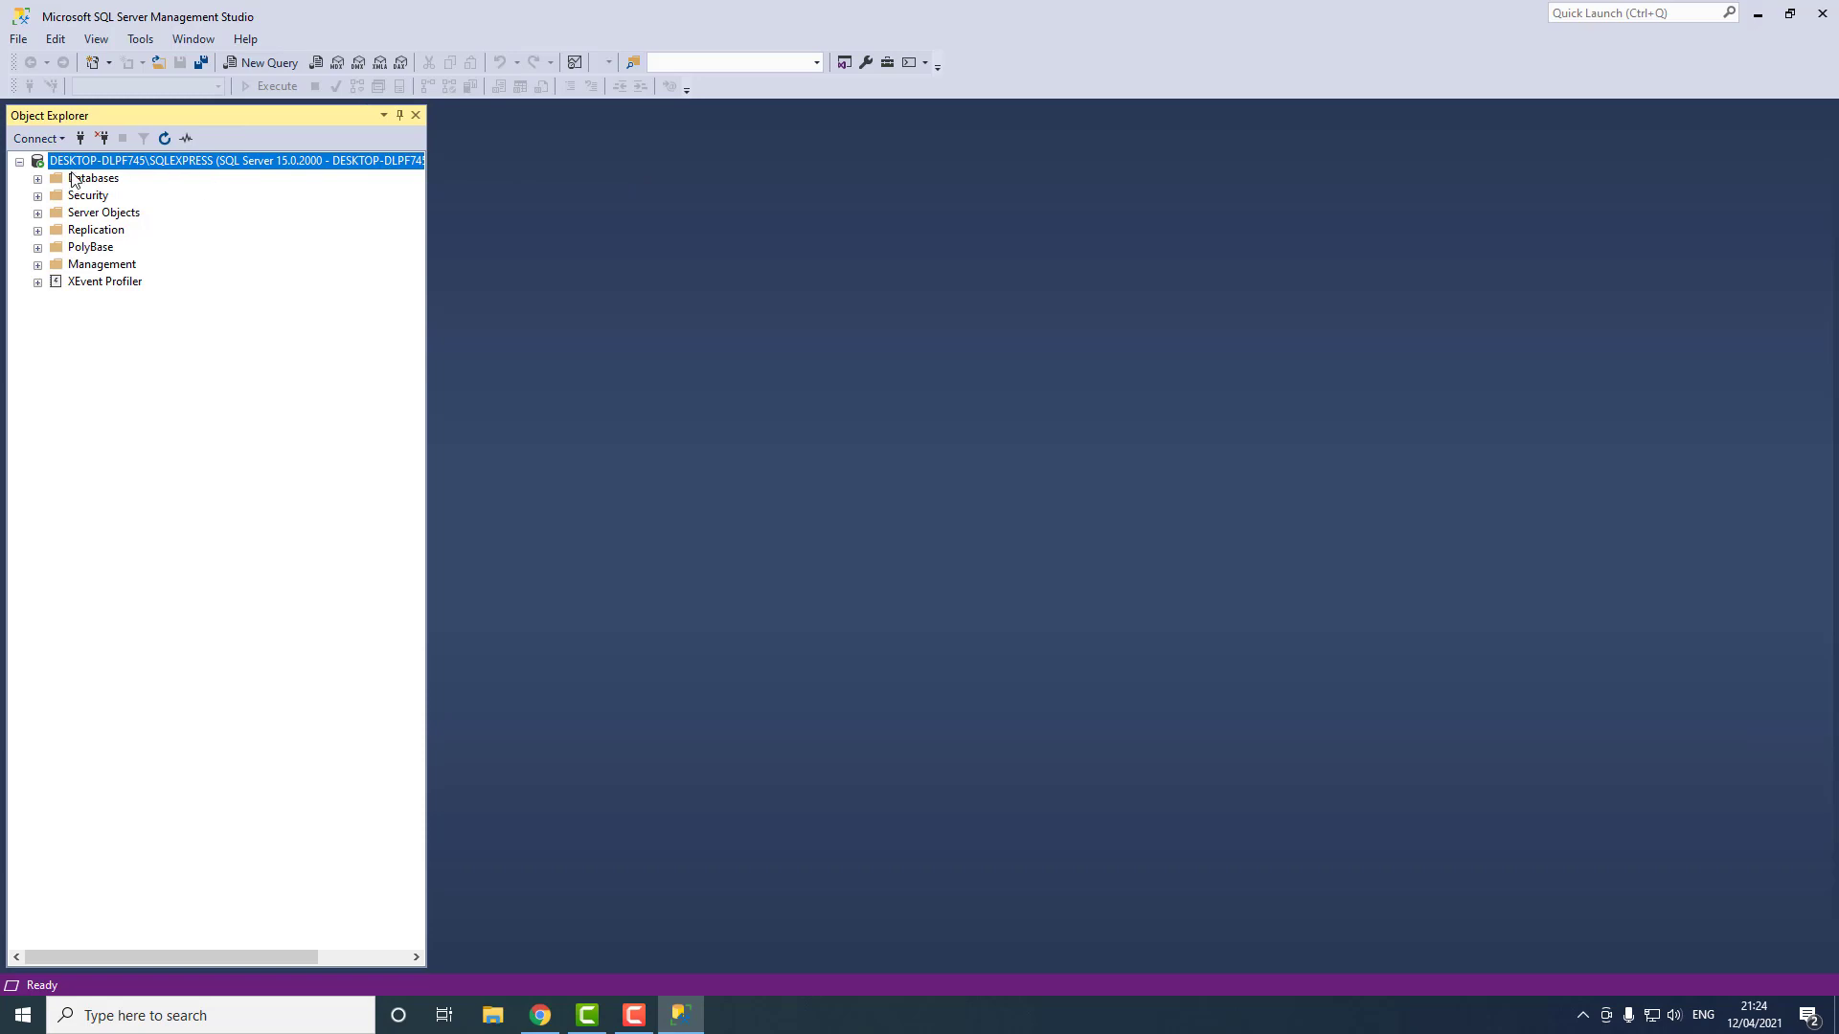
click(38, 178)
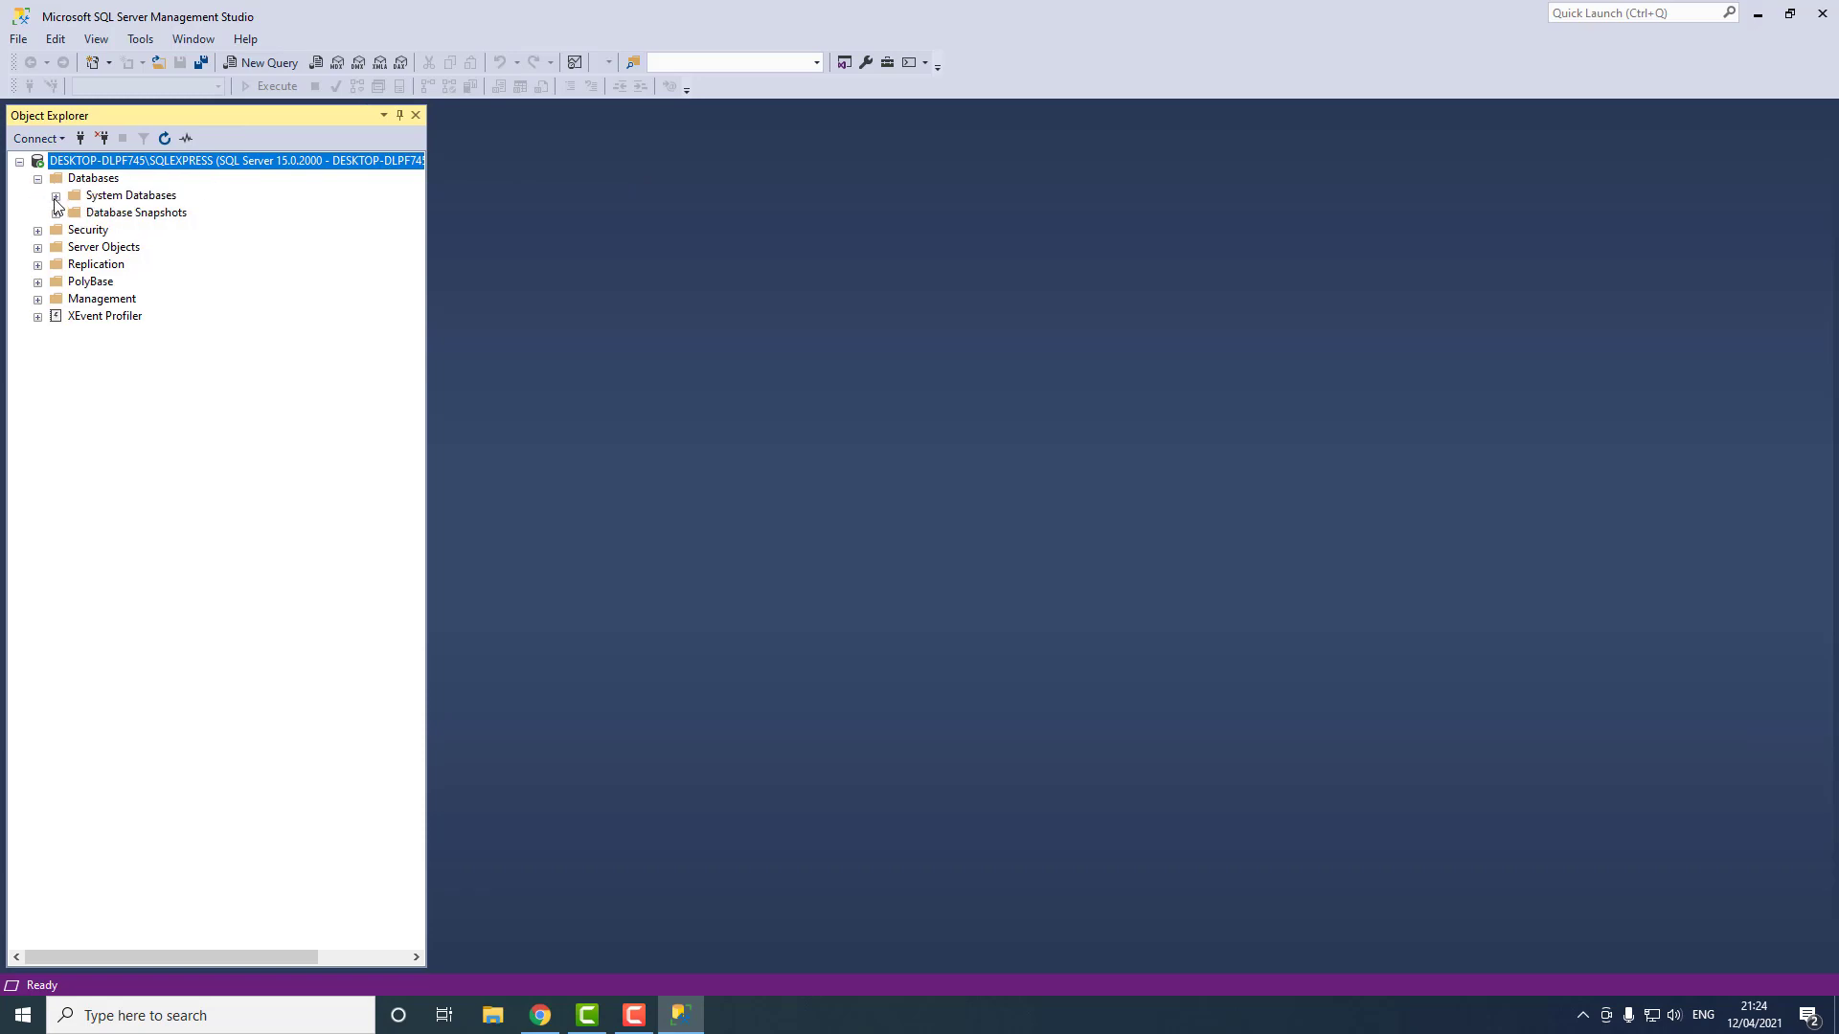
right_click(93, 180)
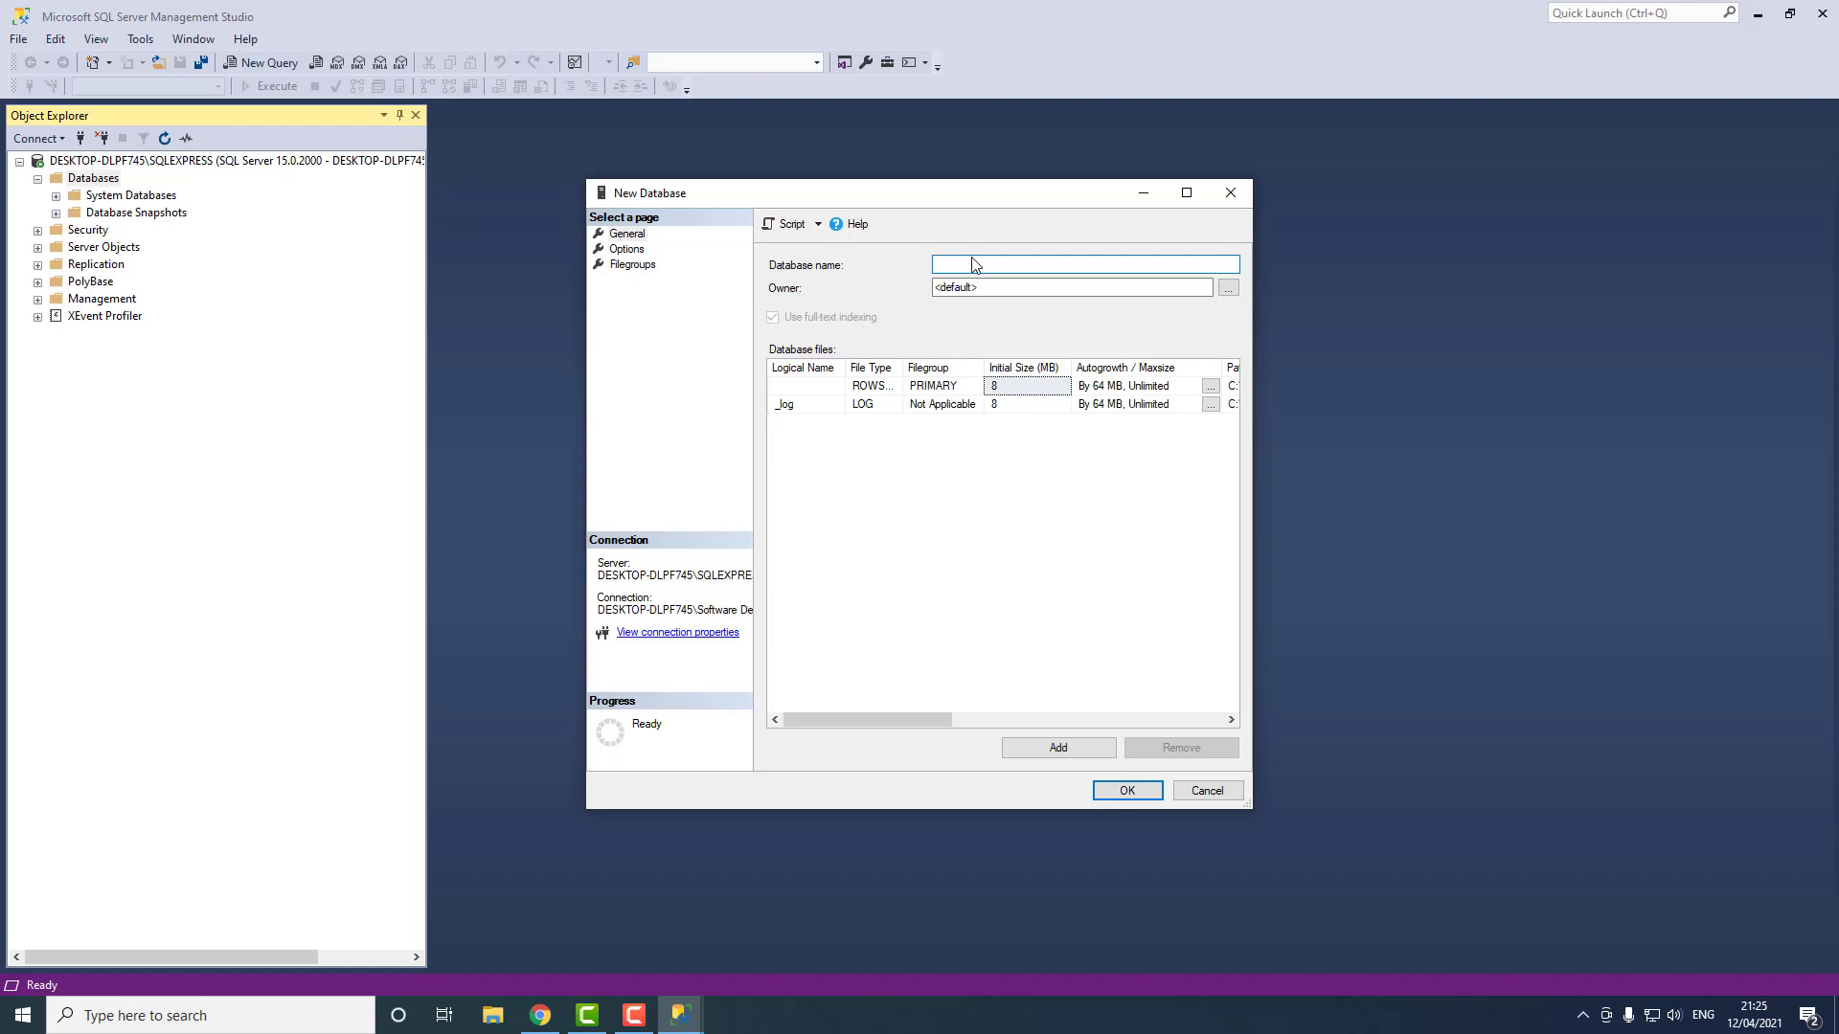
text(price_history)
click(1115, 789)
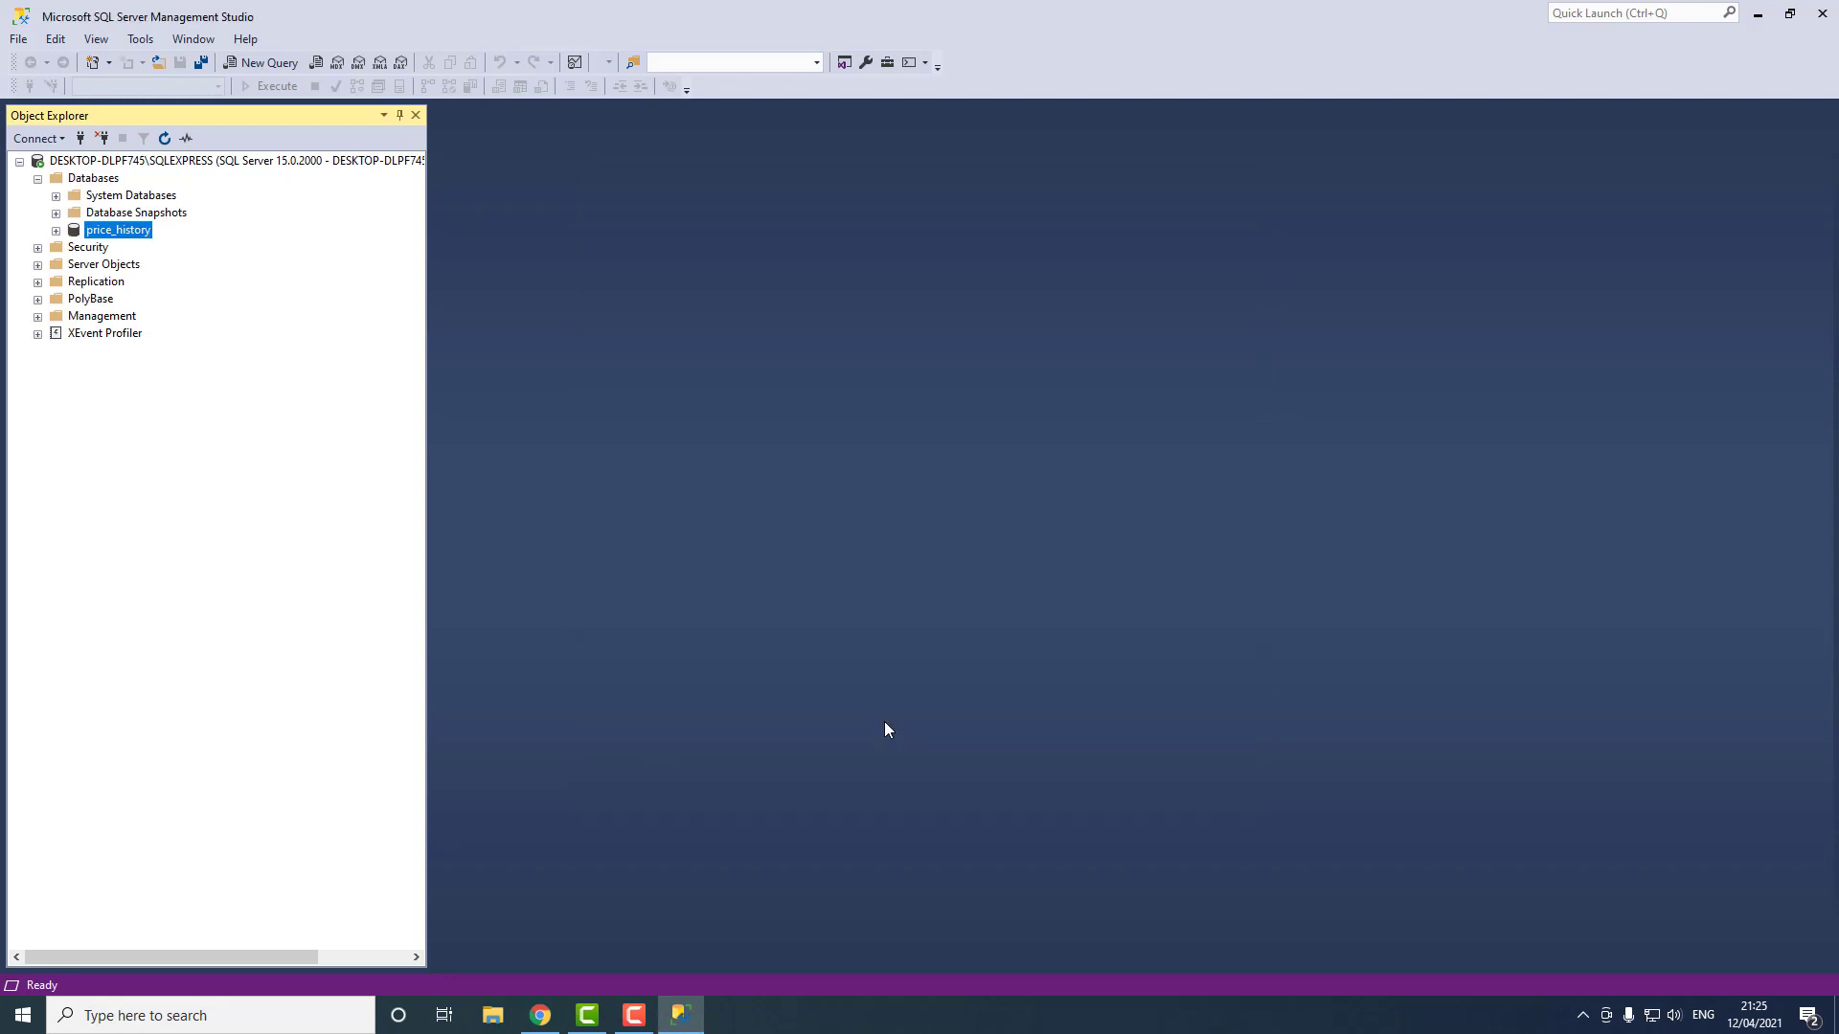
Step: Expand the price_history database down to its Tables folder and start a new table there
click(56, 231)
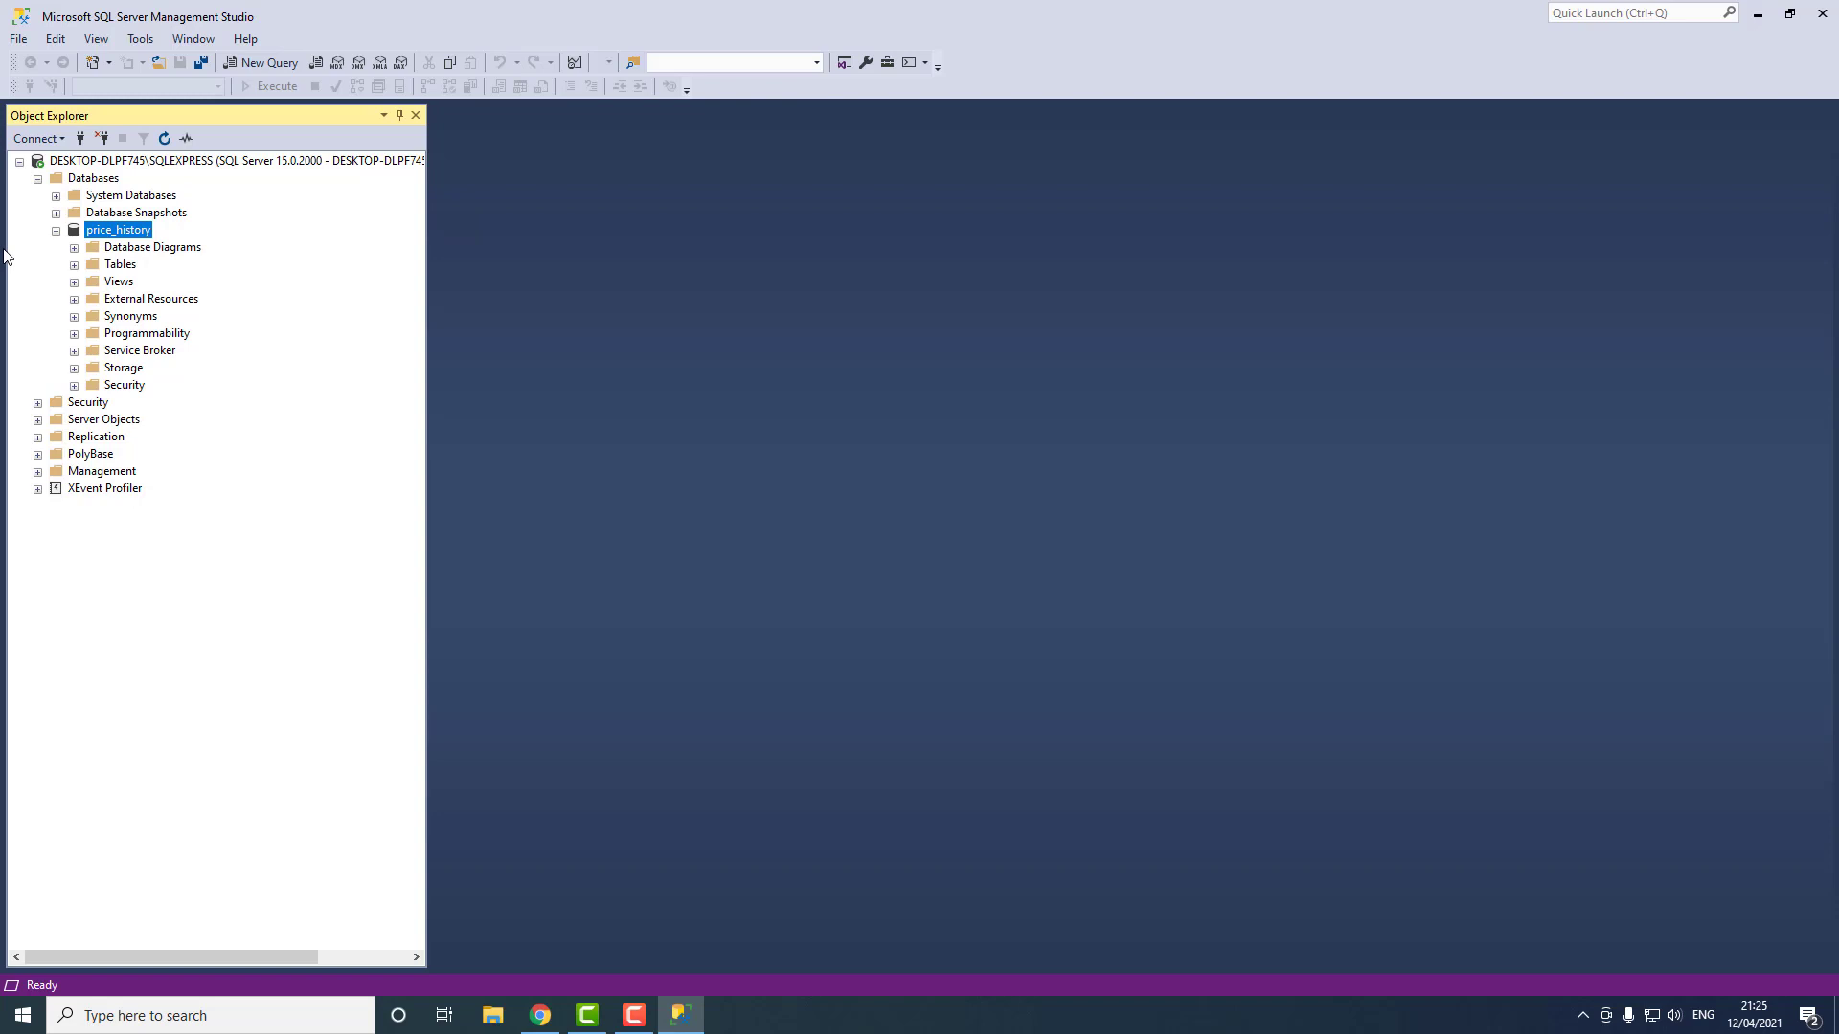
click(73, 265)
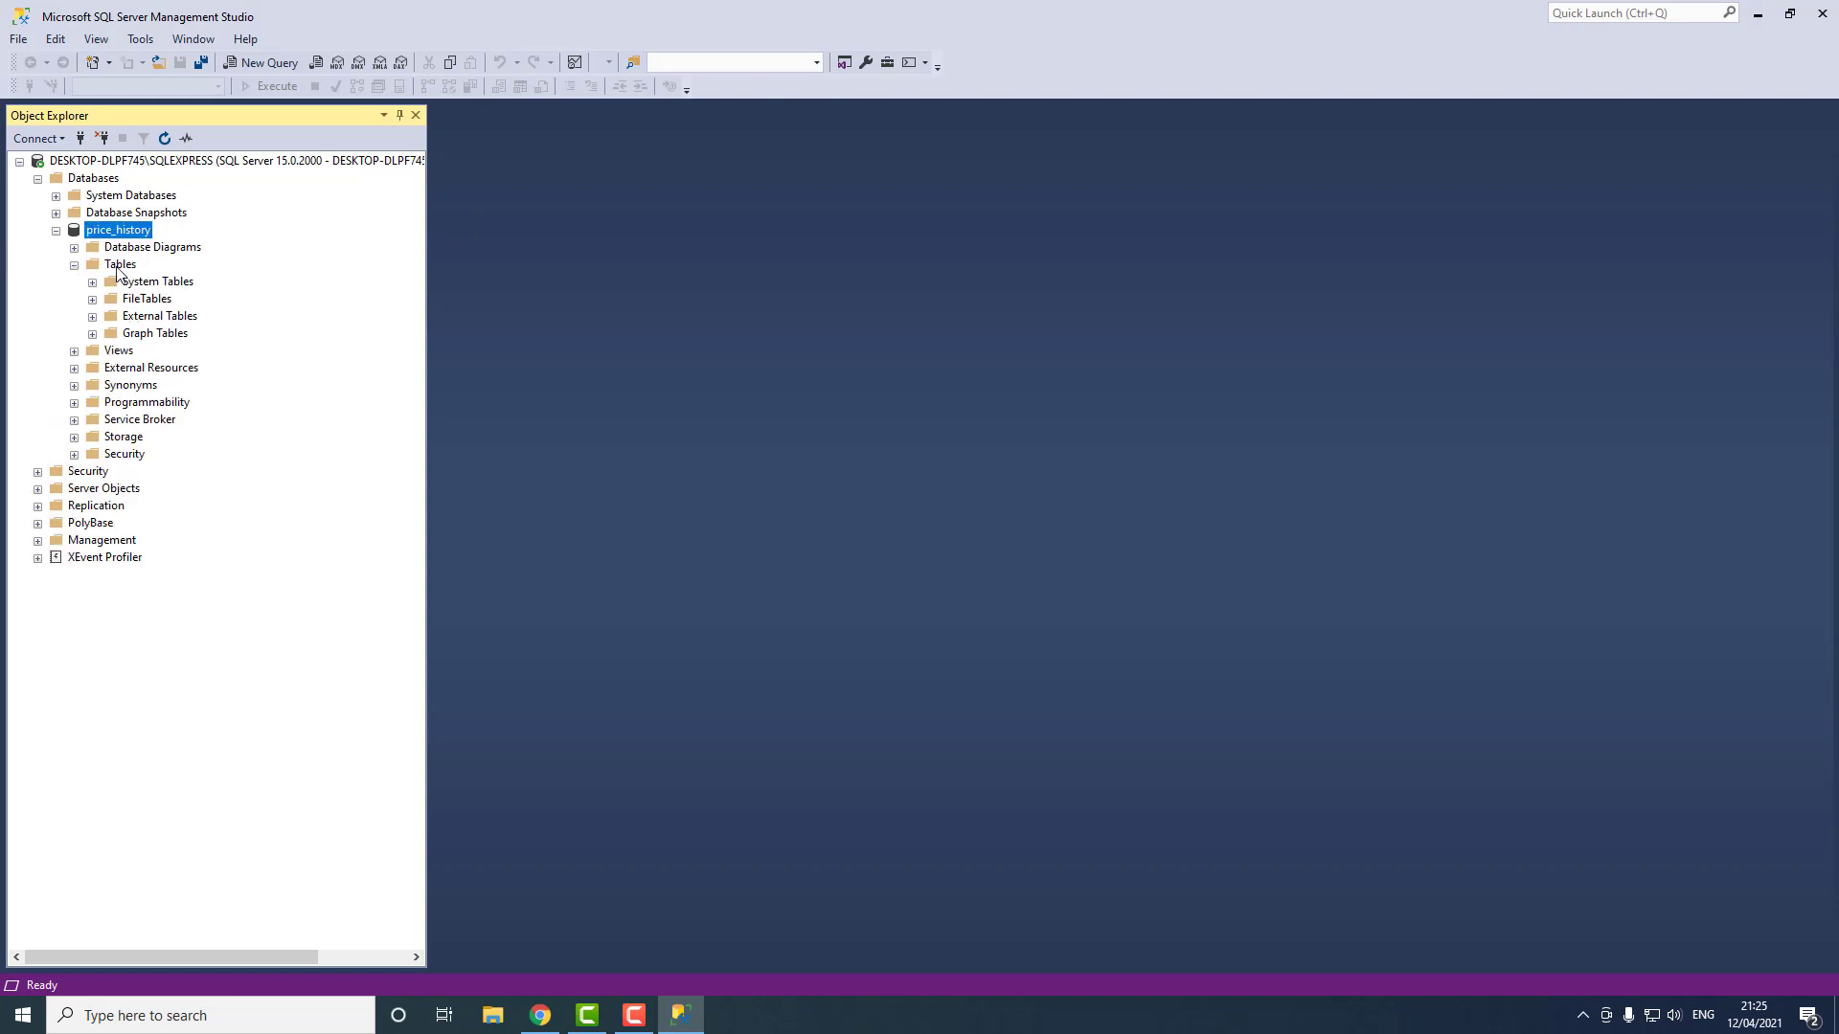
right_click(118, 271)
key(Escape)
right_click(119, 270)
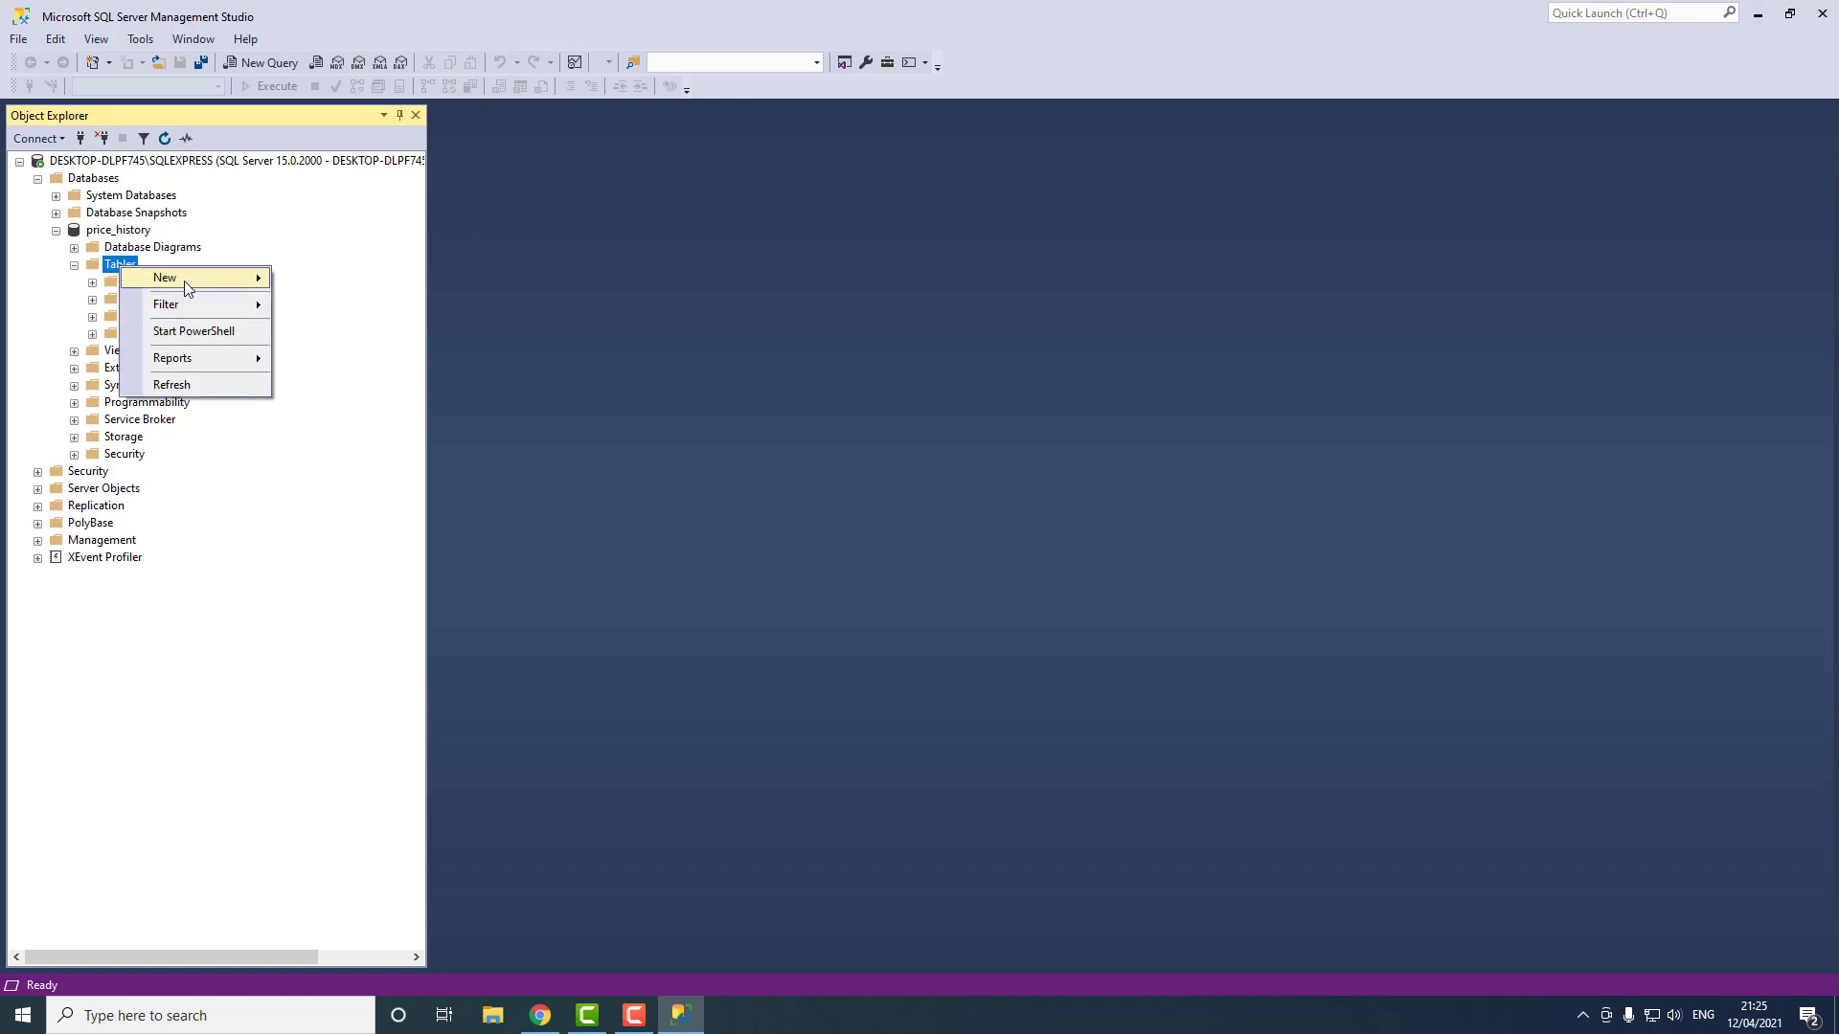
mouse_move(184, 280)
click(308, 277)
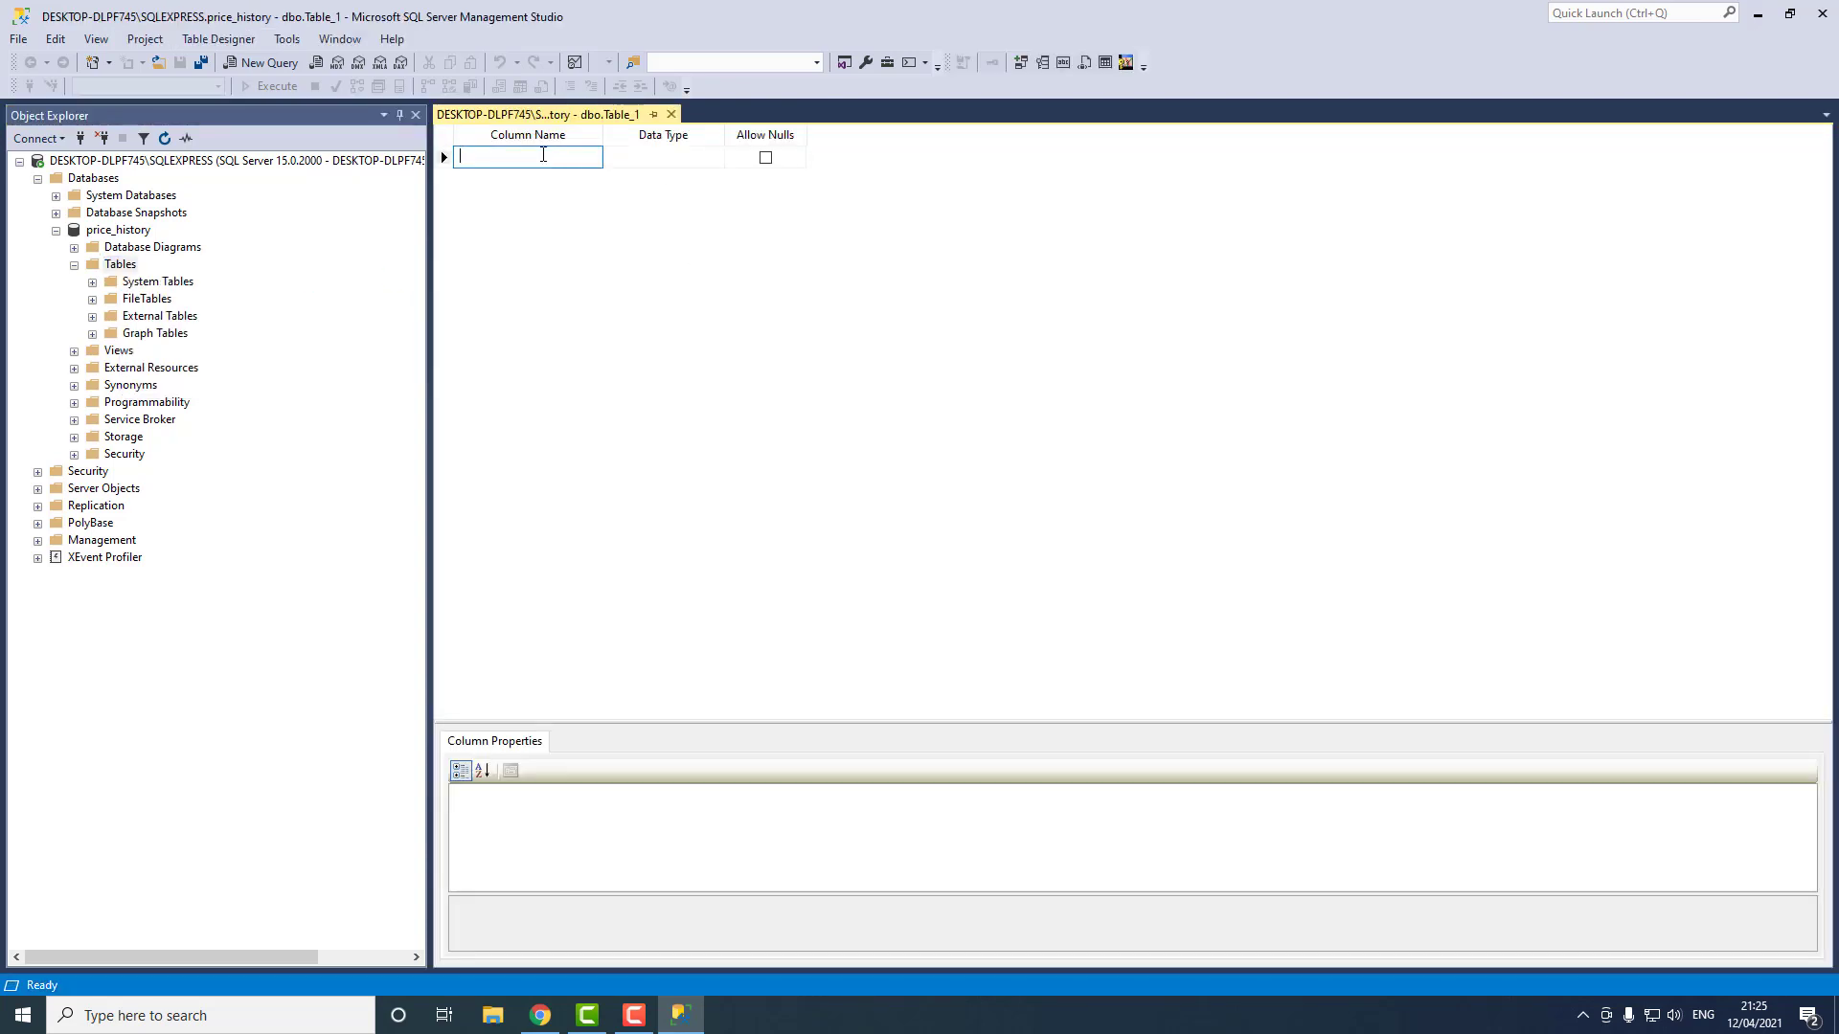
Step: Add a column named id with data type int that does not allow nulls
text(id)
key(Tab)
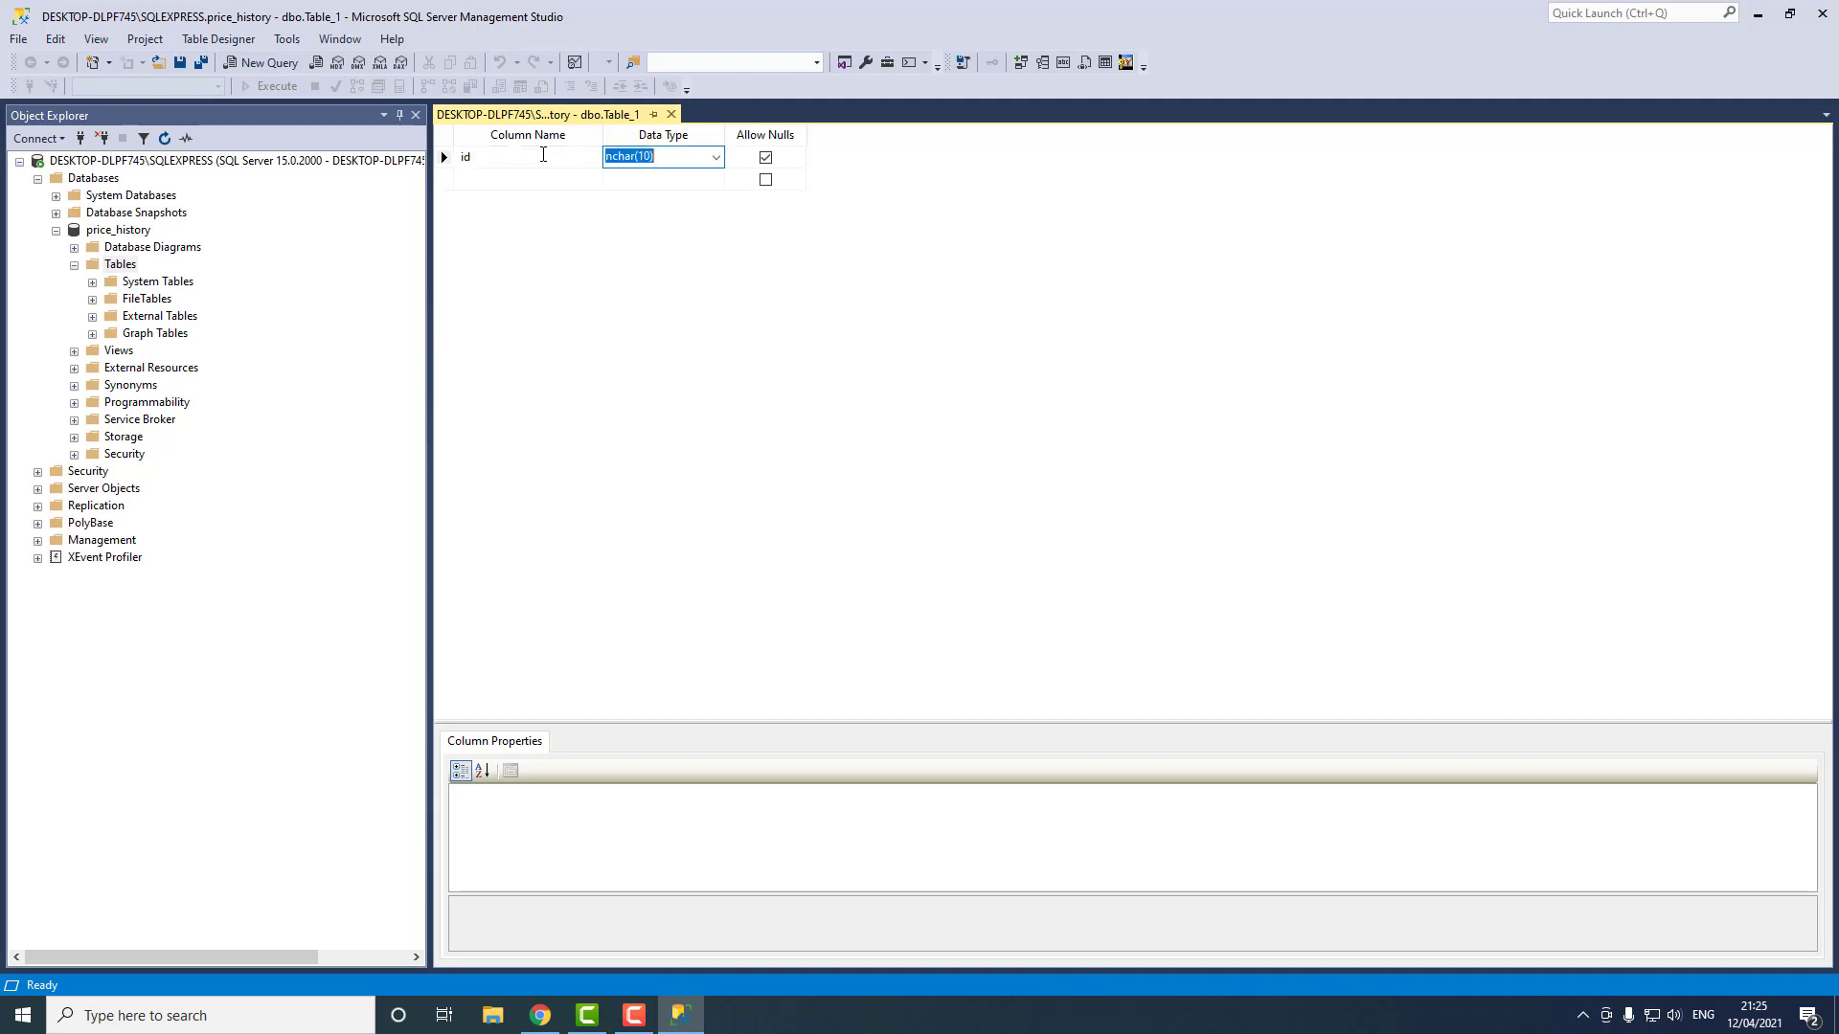
text(int)
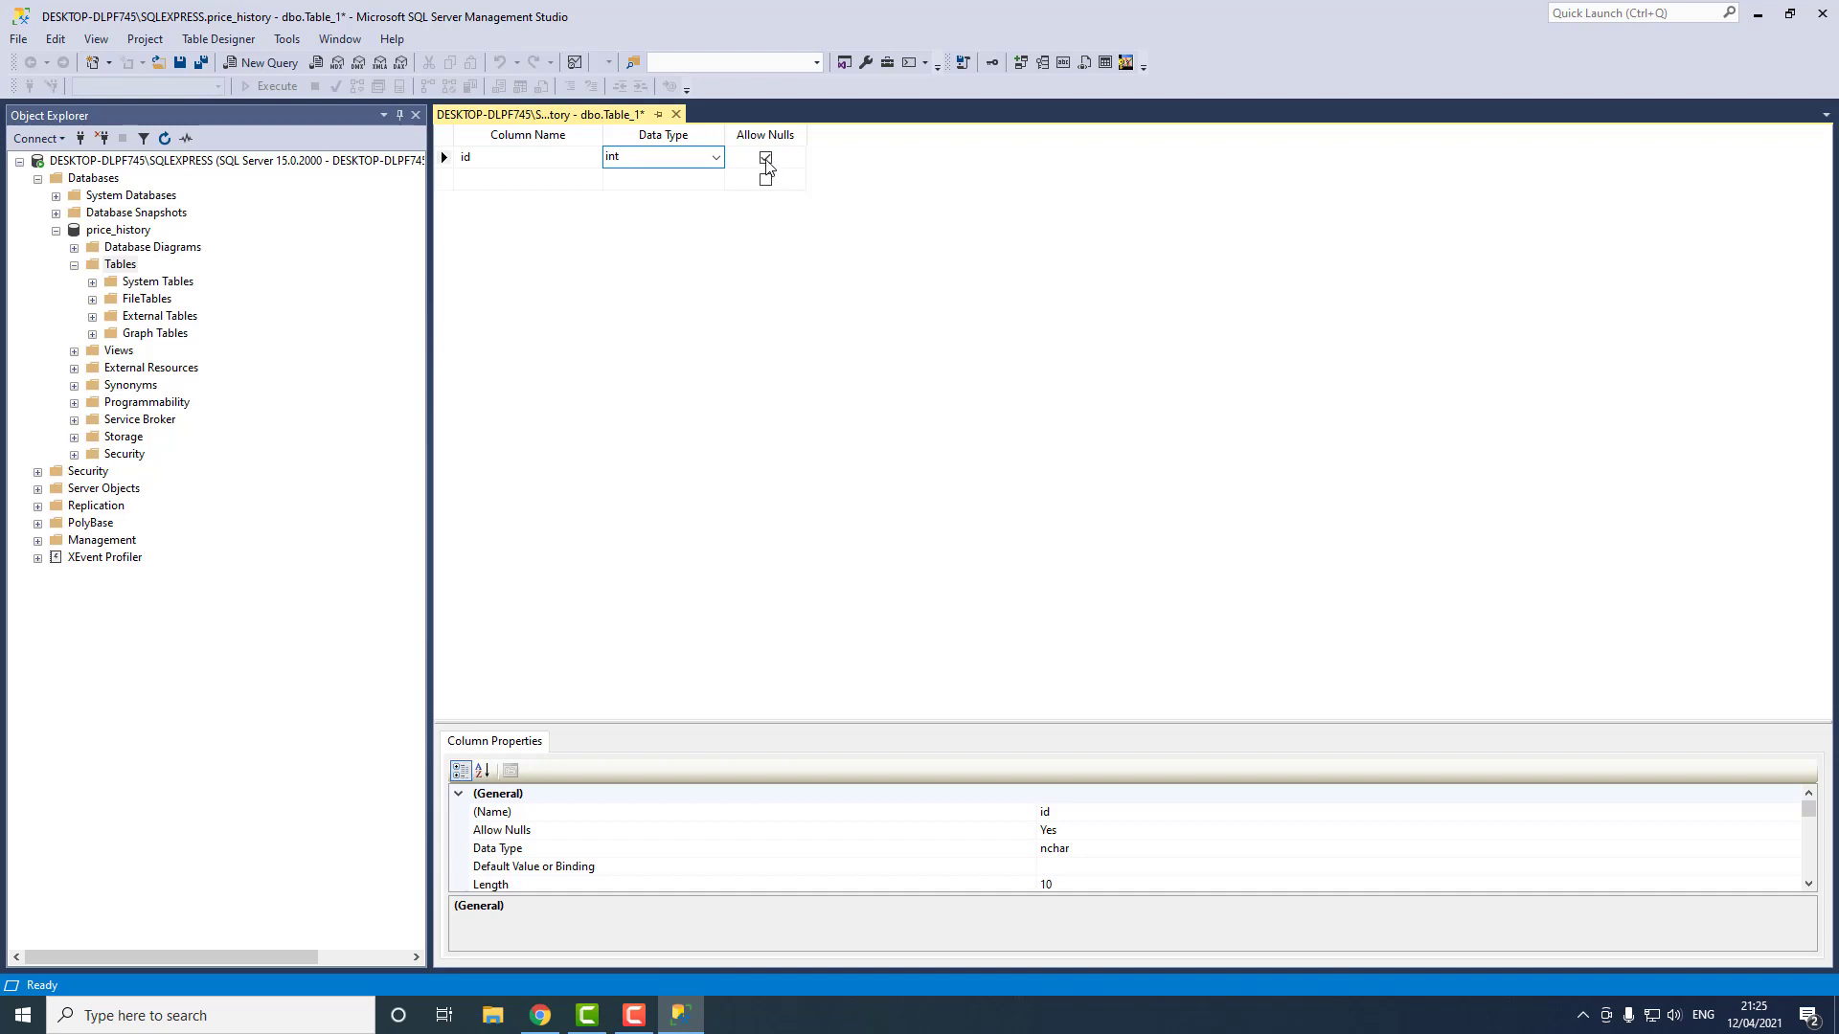
click(766, 159)
Step: Add a second column called name with data type varchar(50) that does not allow nulls
click(515, 178)
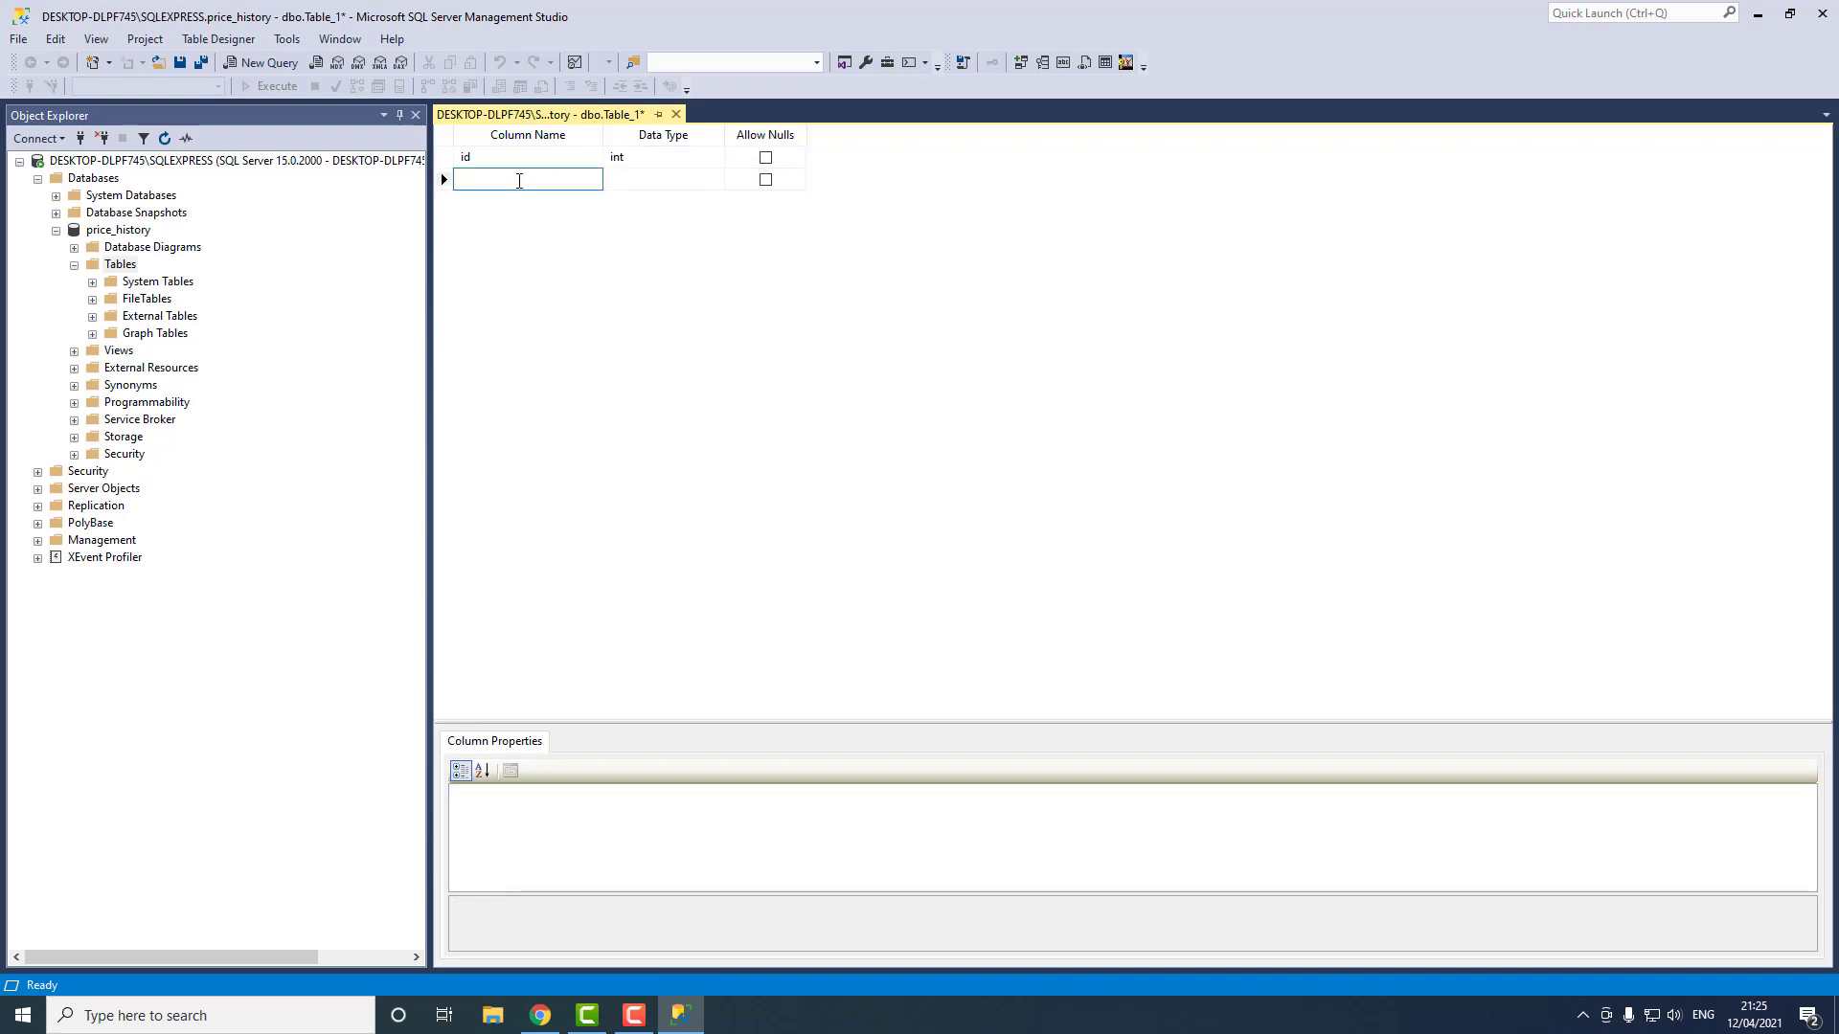
text(name)
click(645, 178)
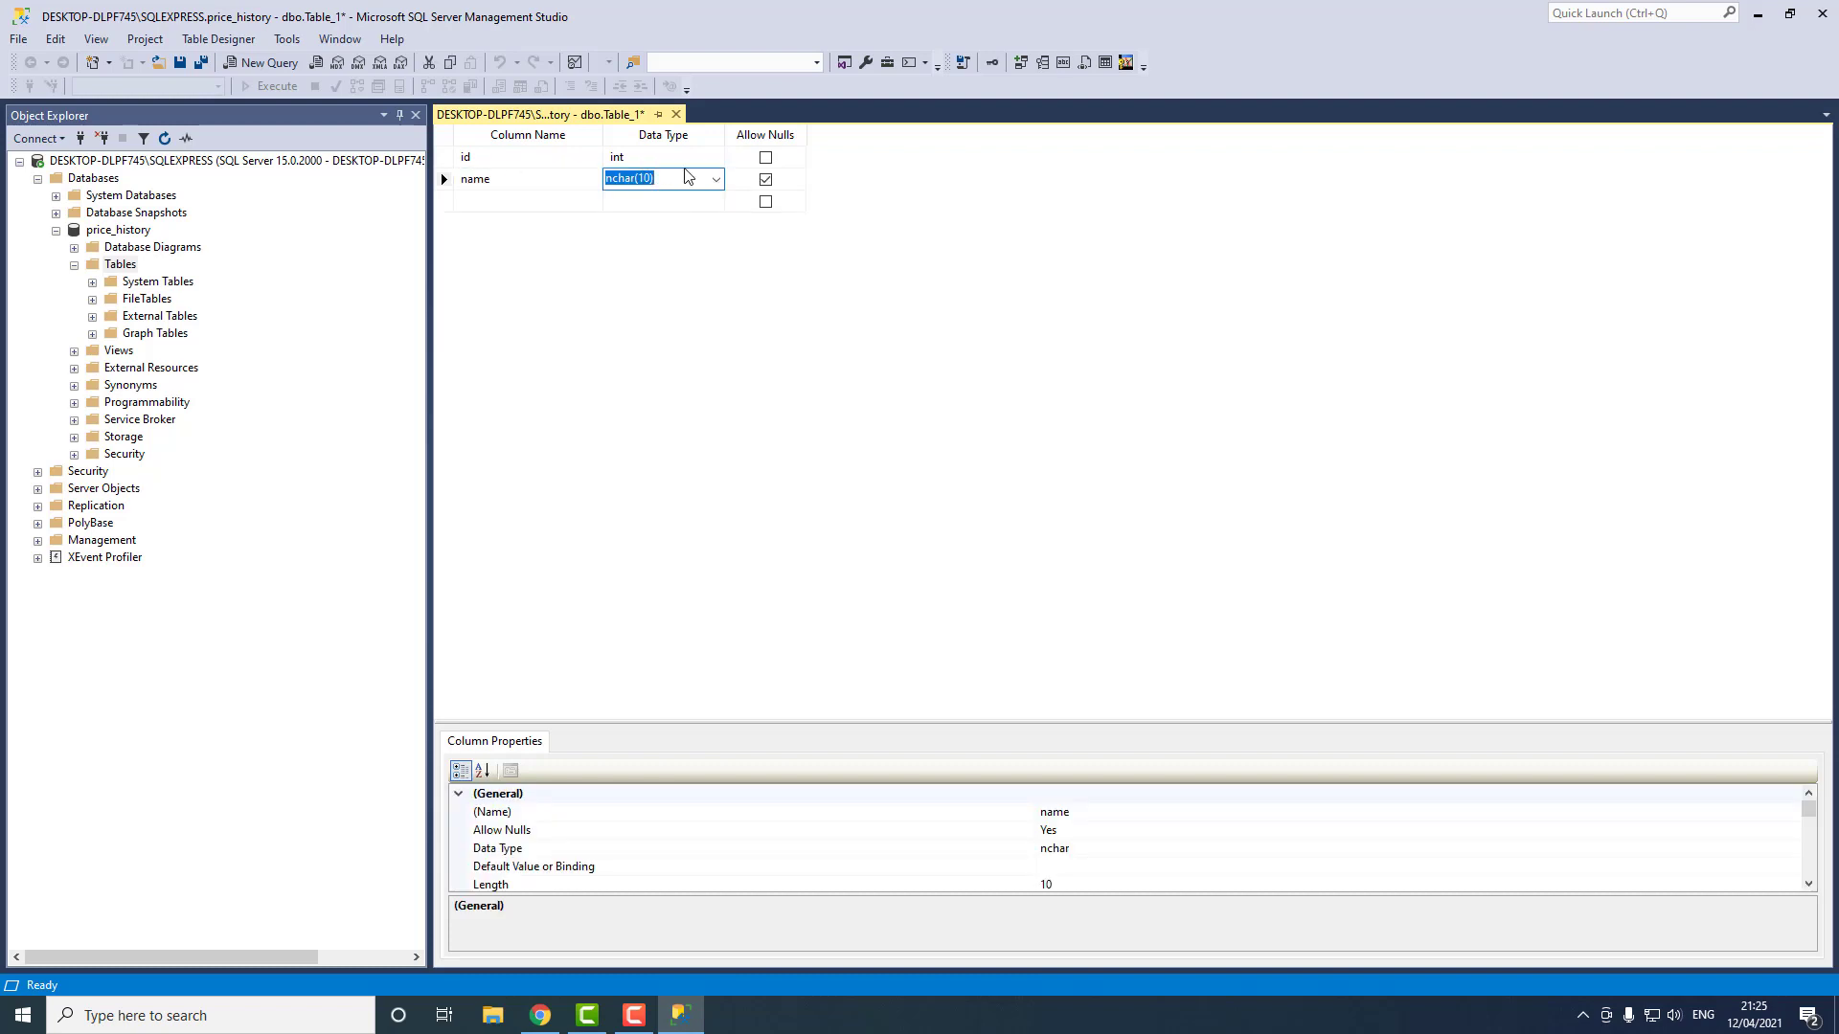
text(varc)
click(765, 180)
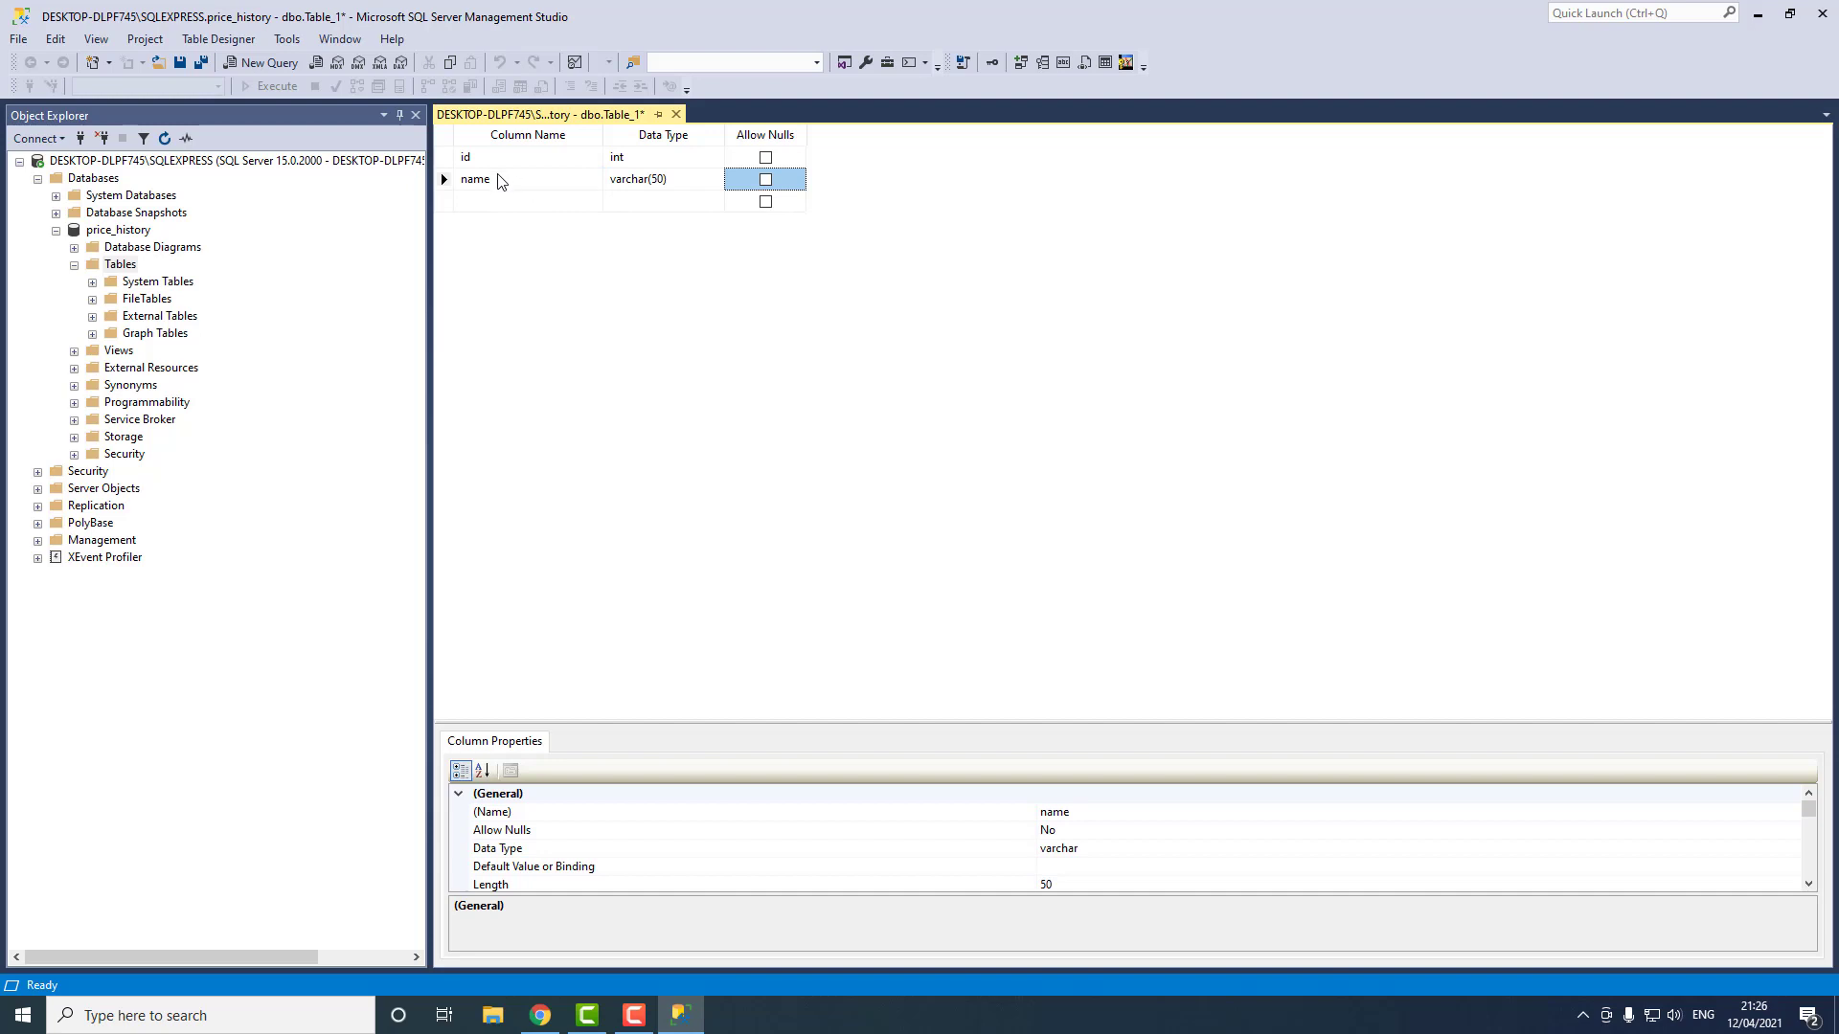
click(481, 201)
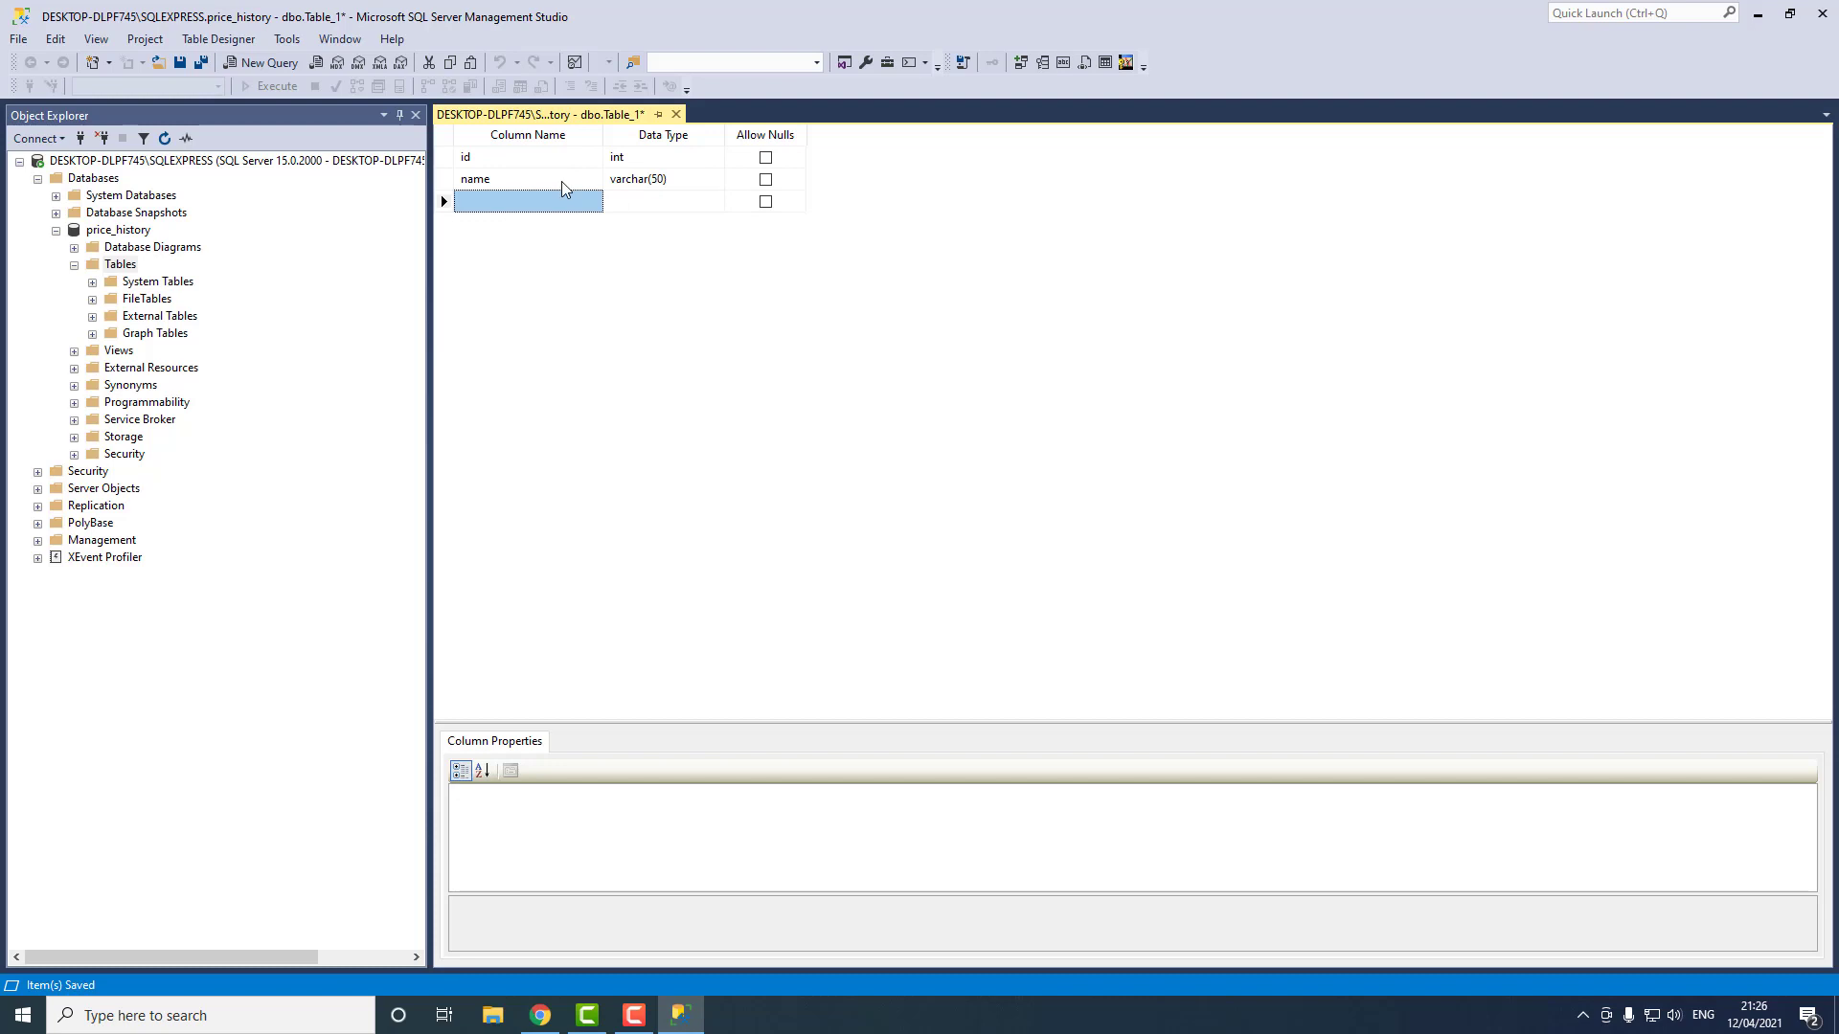
Step: Save the new table under the name products
key(ctrl+s)
mouse_move(823, 446)
mouse_down()
mouse_move(830, 353)
mouse_move(828, 415)
mouse_up()
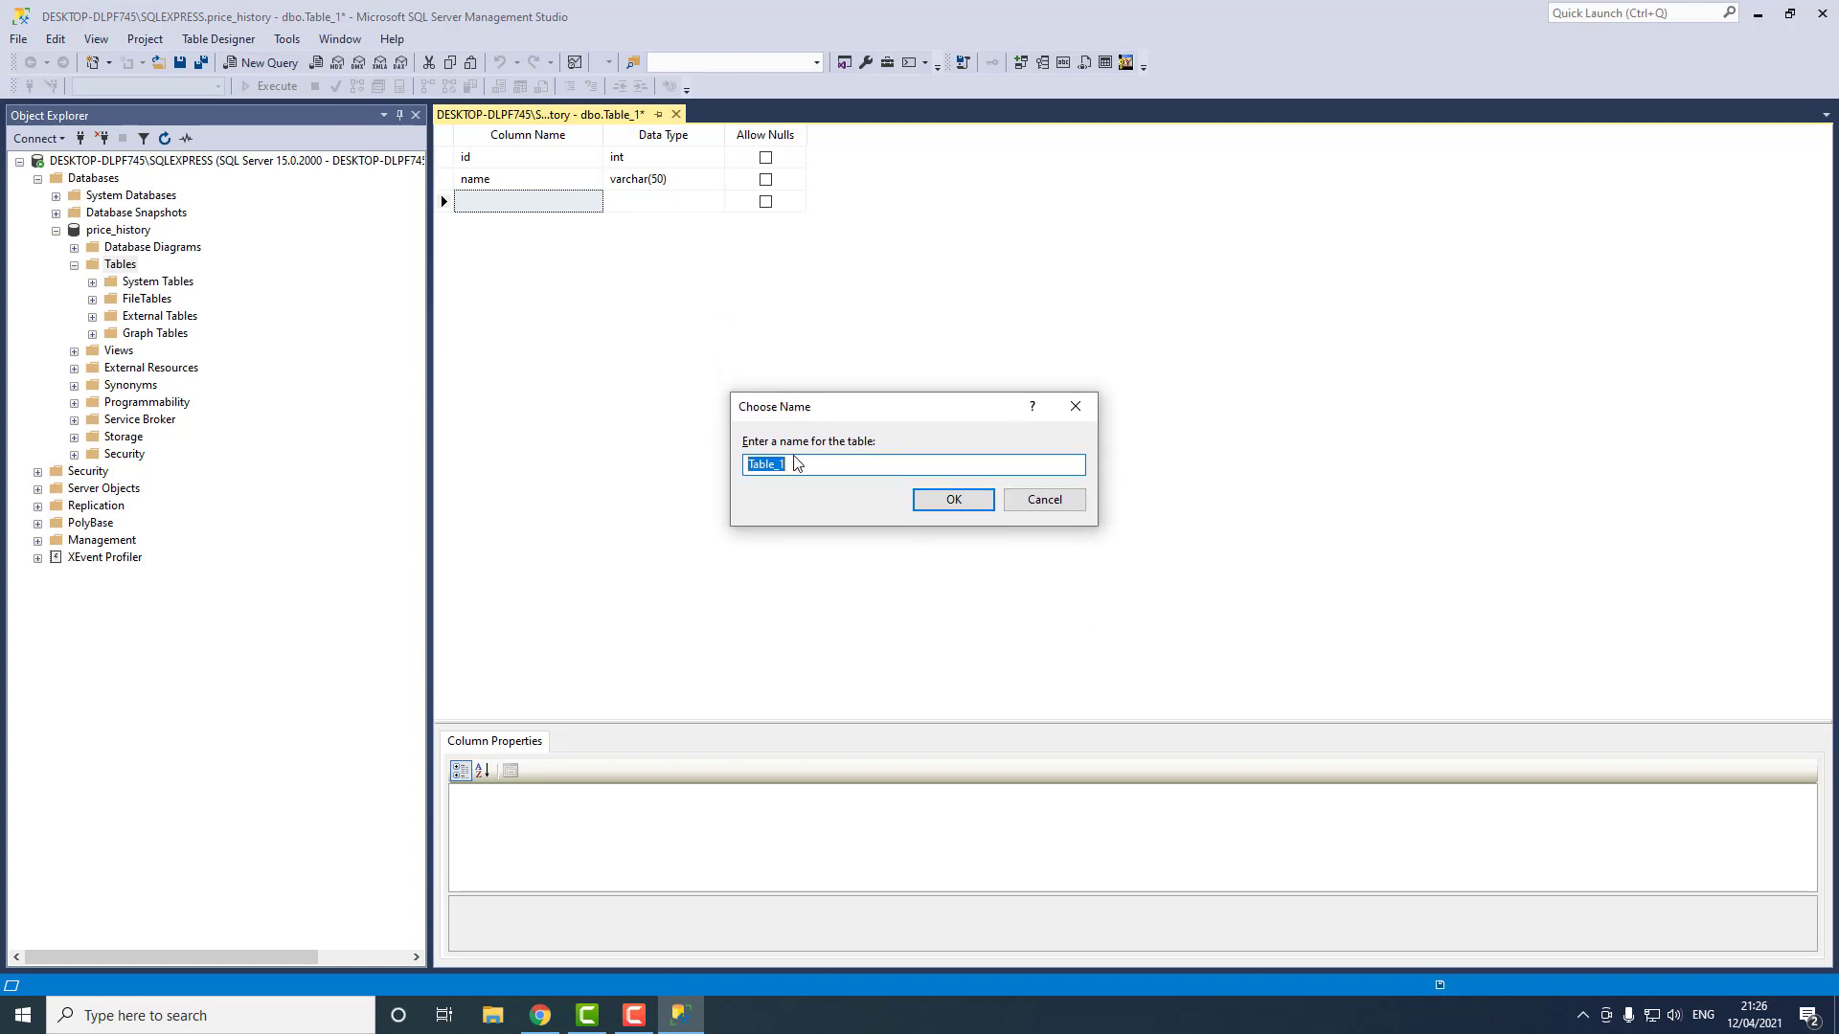
text(products)
click(968, 503)
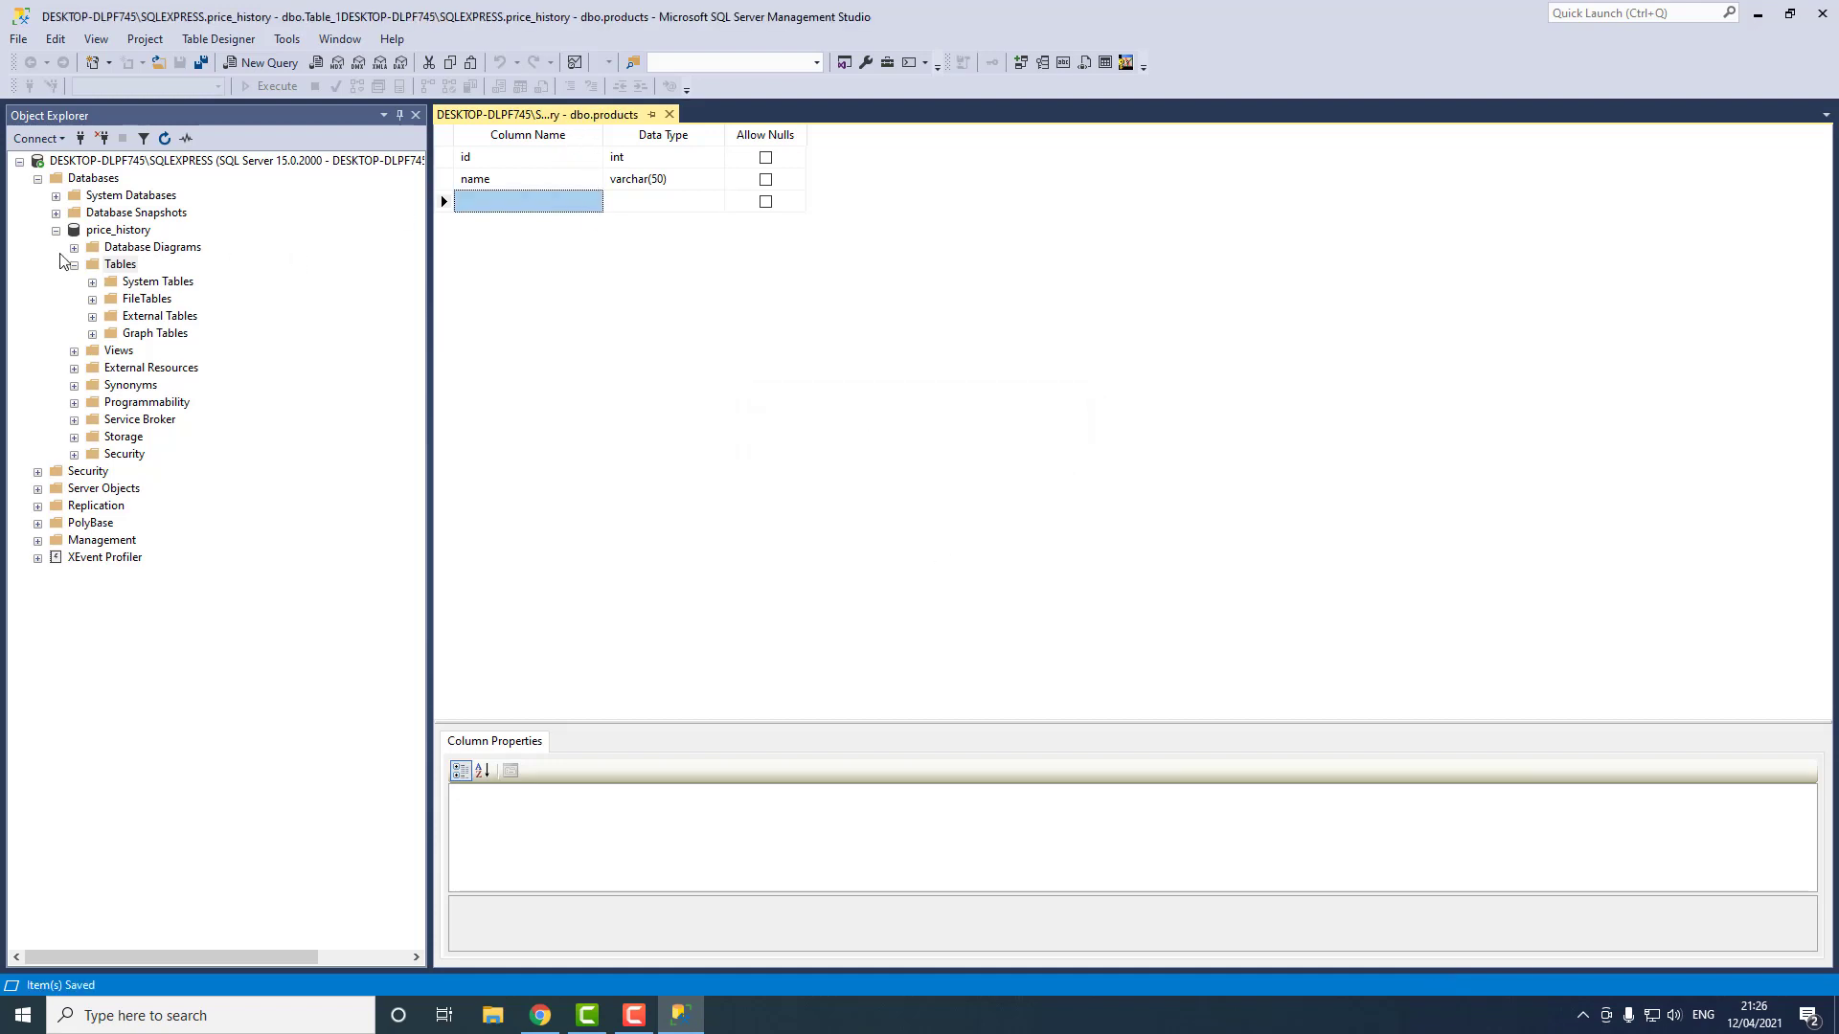
Step: Refresh the Tables folder of the price_history database and expand the dbo.products table
click(122, 268)
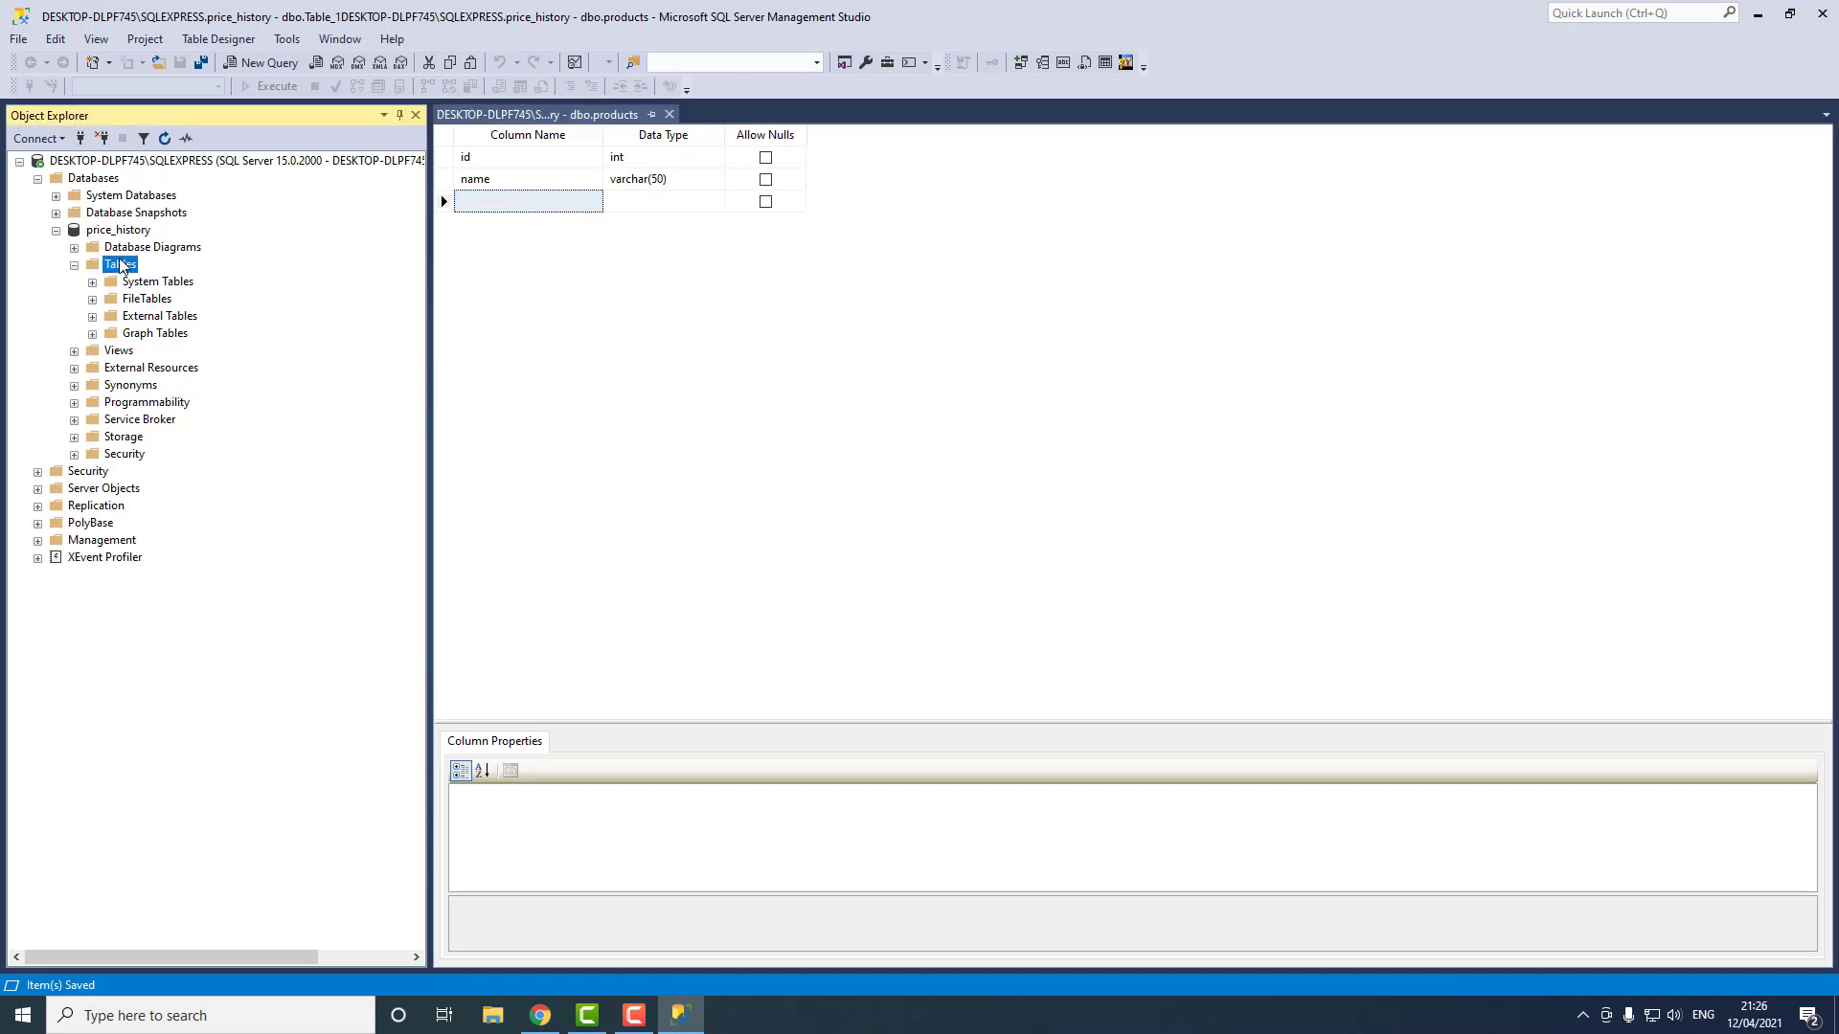
click(164, 141)
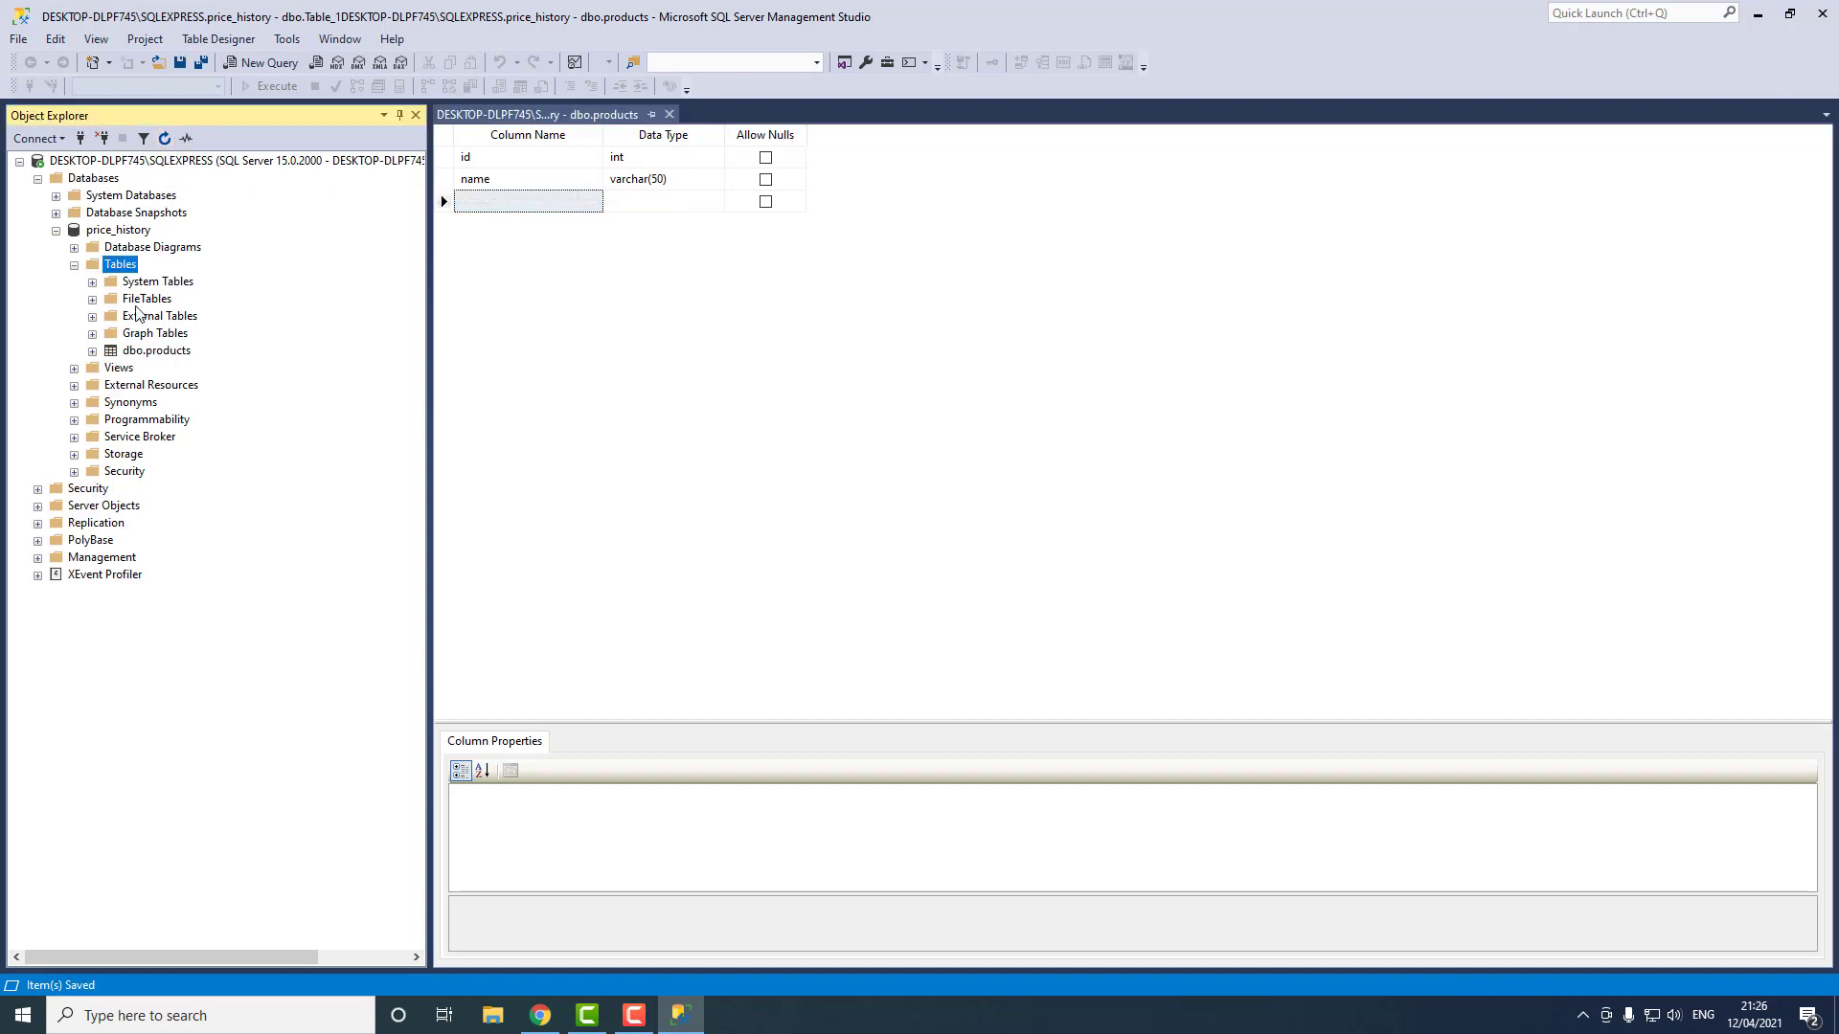
click(159, 351)
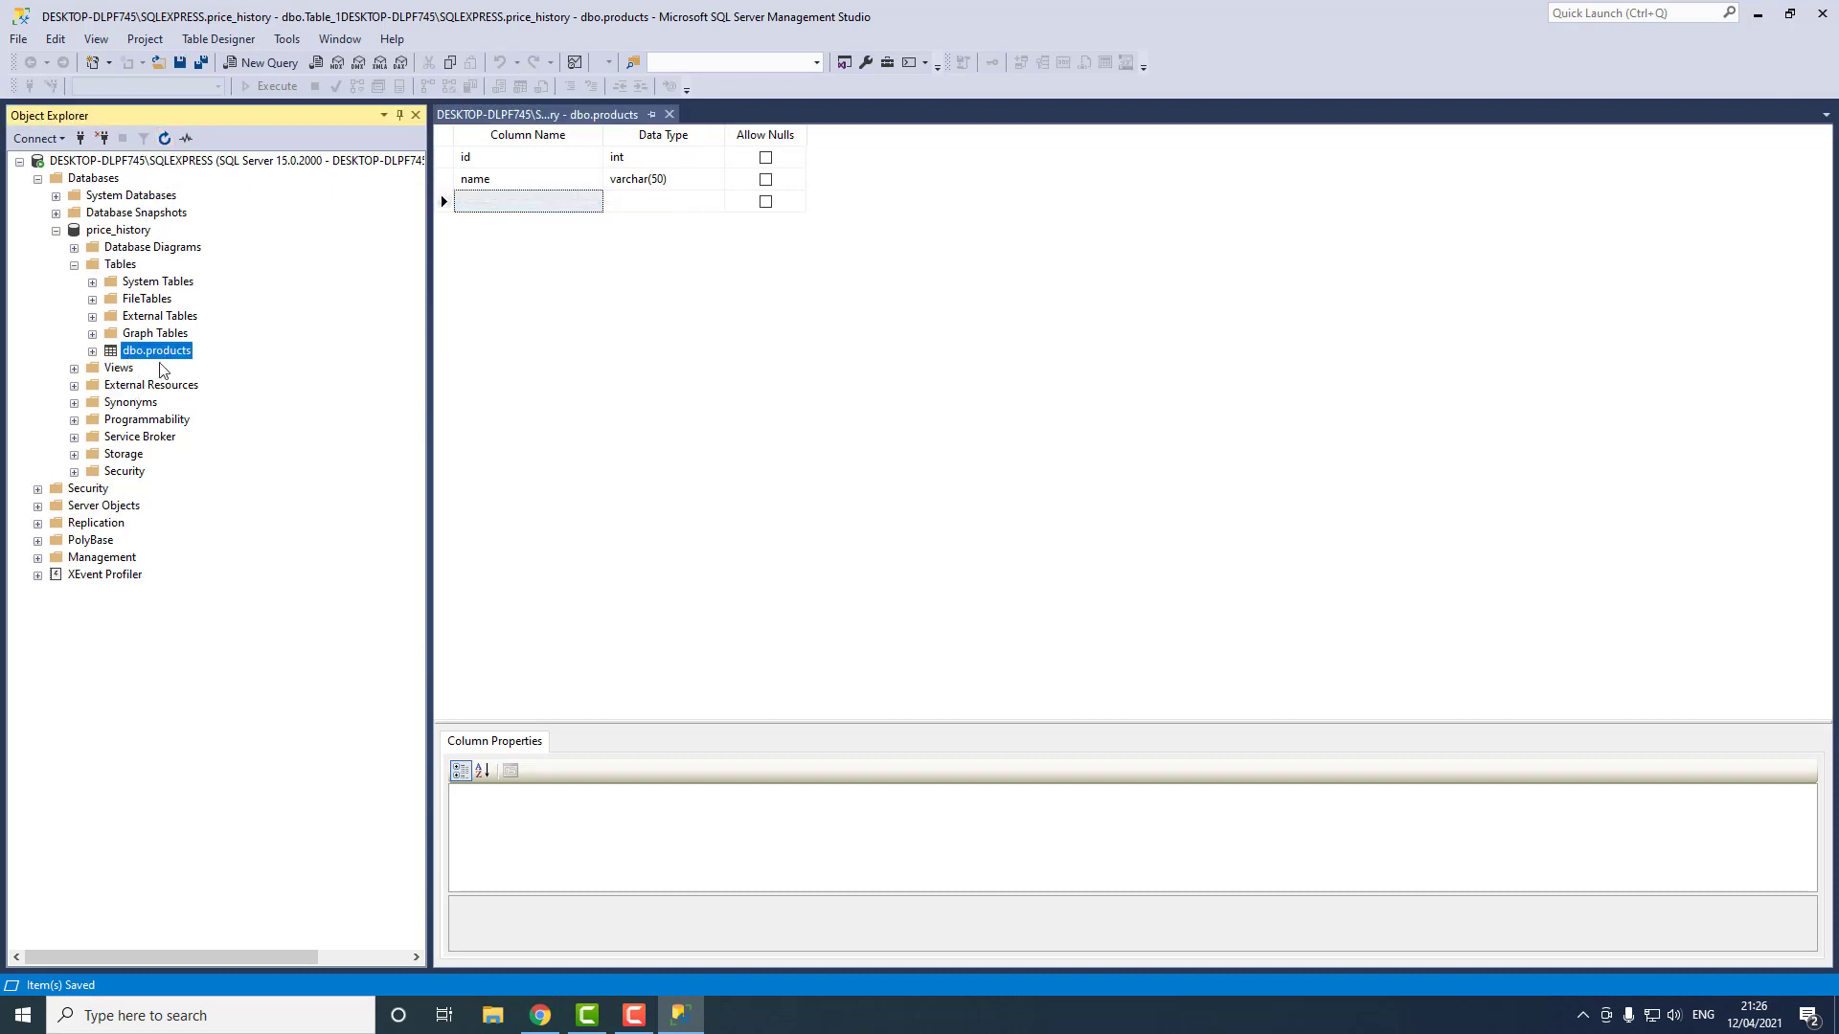
click(92, 351)
Step: Open the top 200 rows of dbo.products for editing and enter a row with id 1 and name chair
right_click(157, 350)
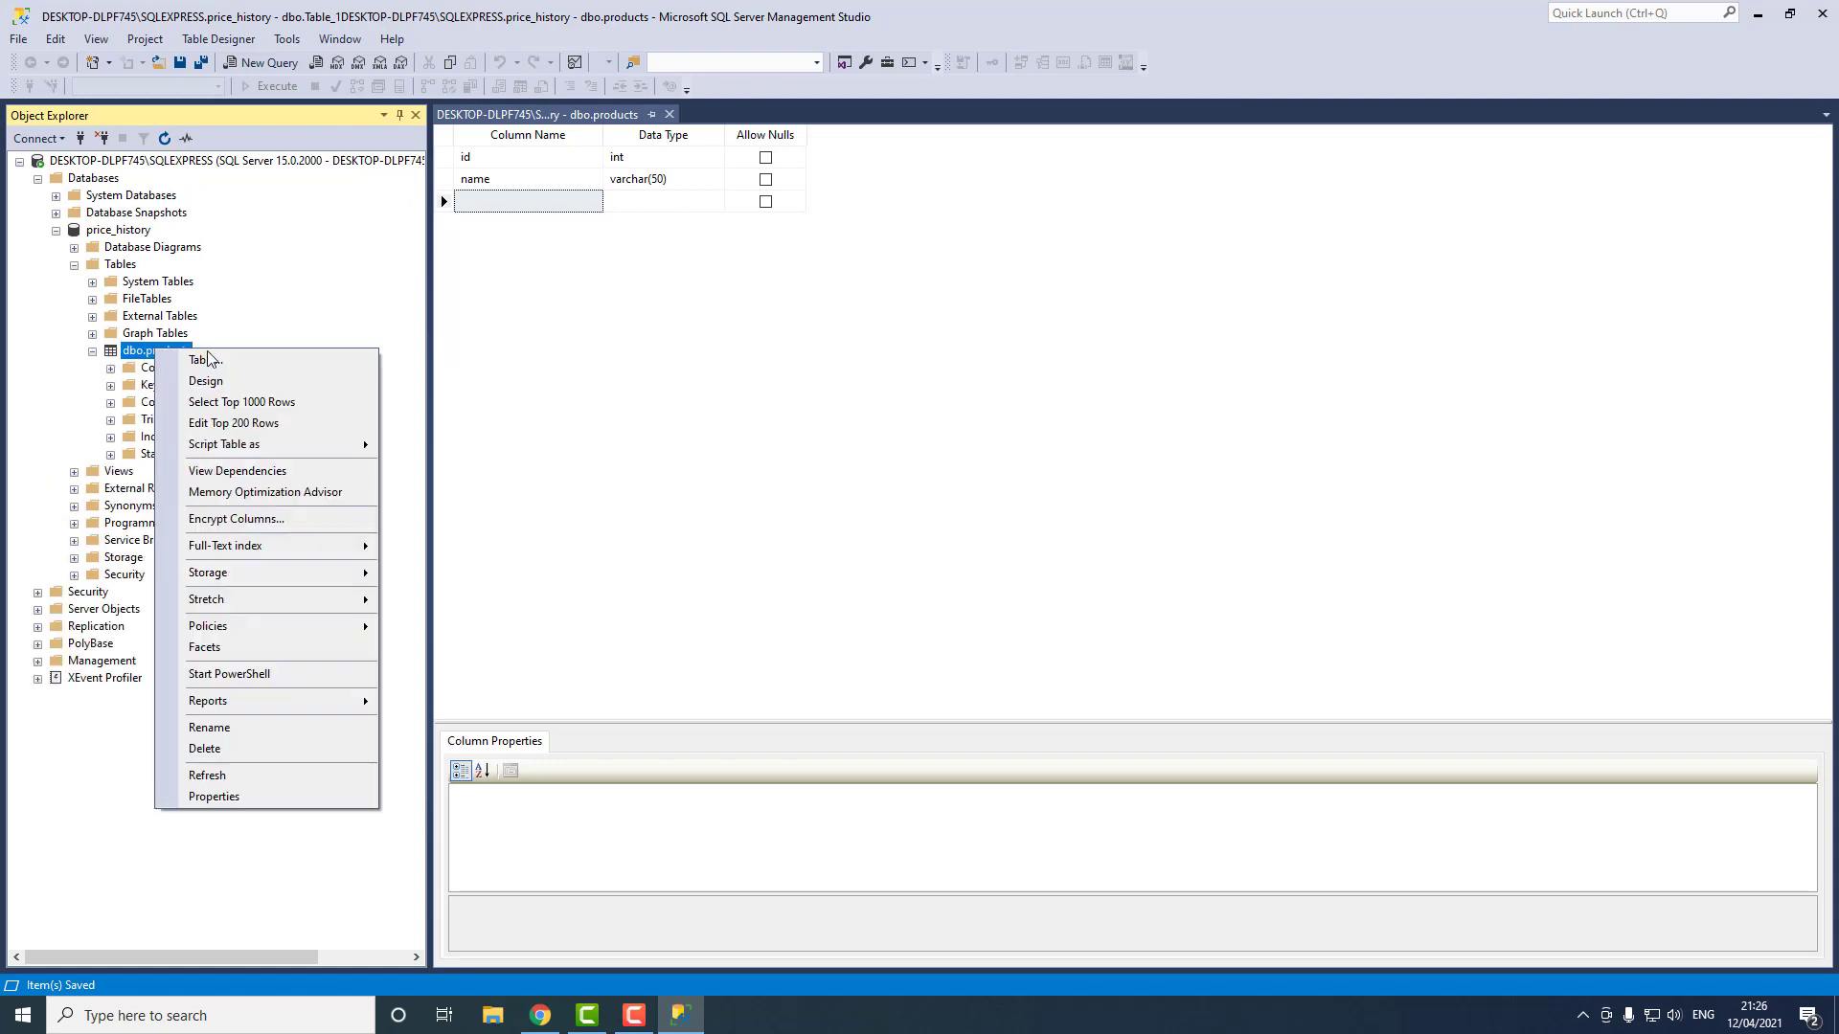
click(226, 423)
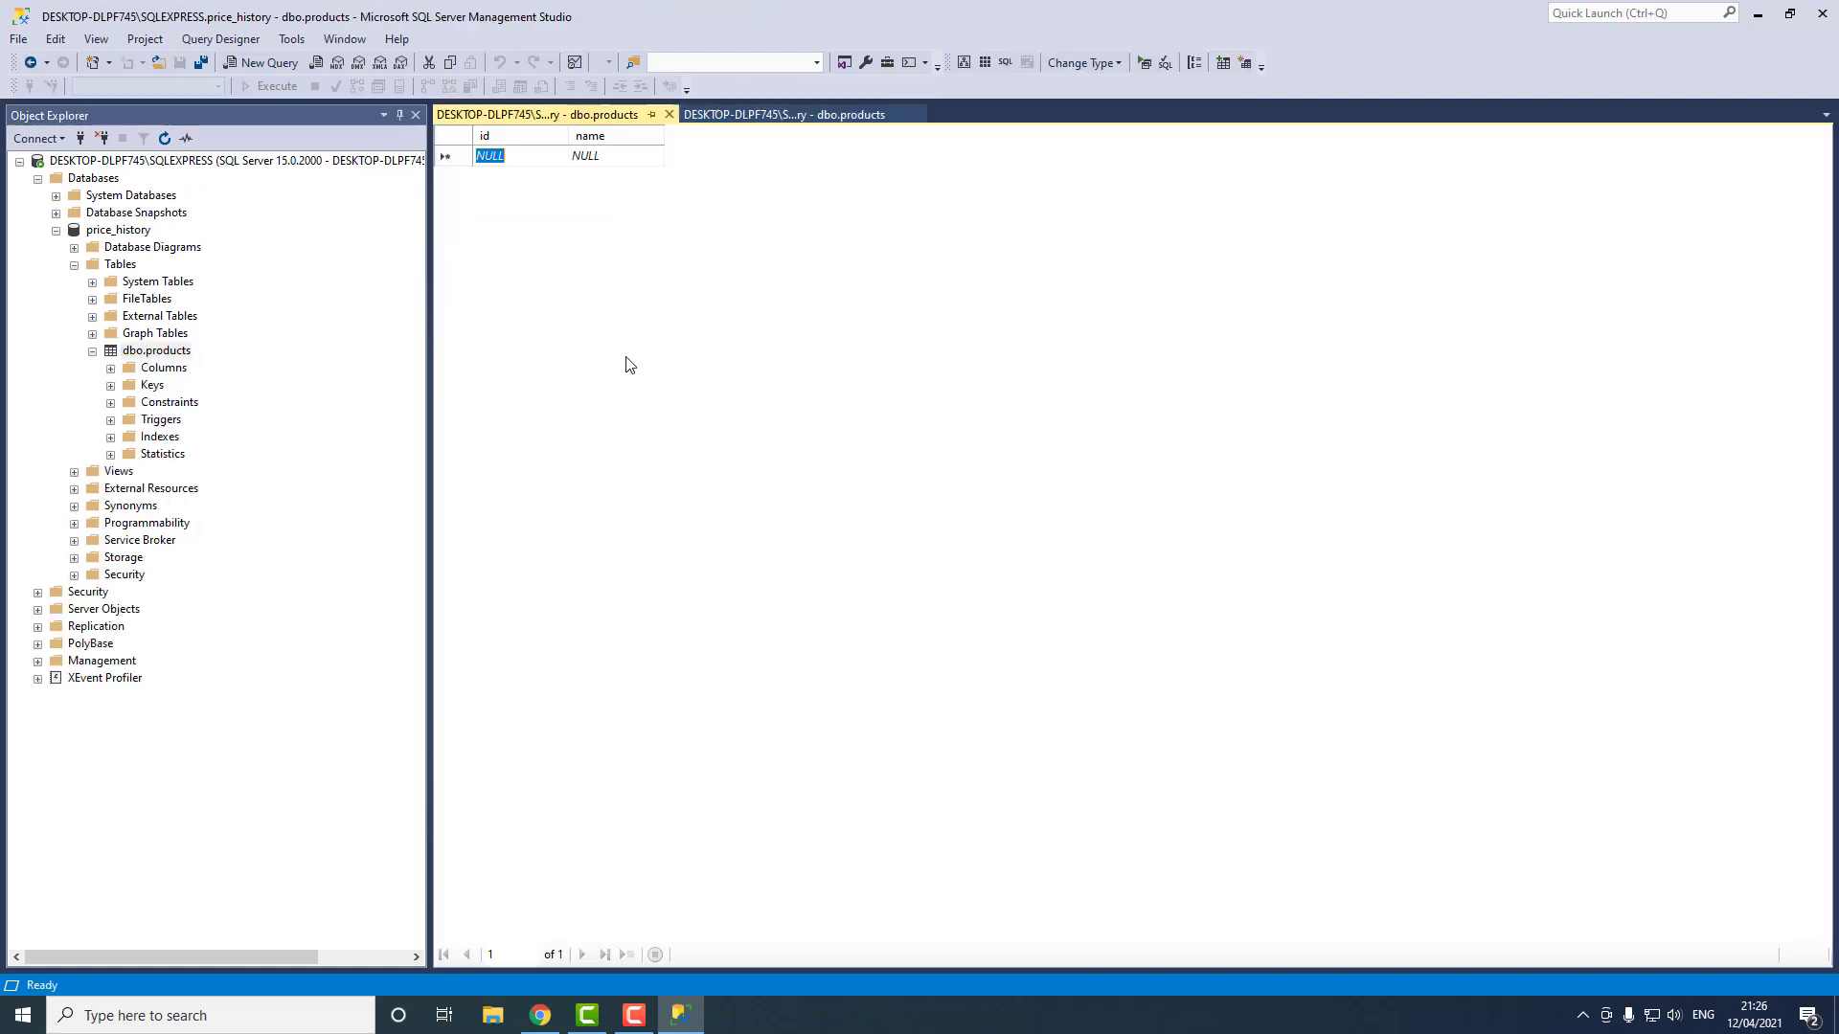
text(1)
click(613, 158)
text(chair)
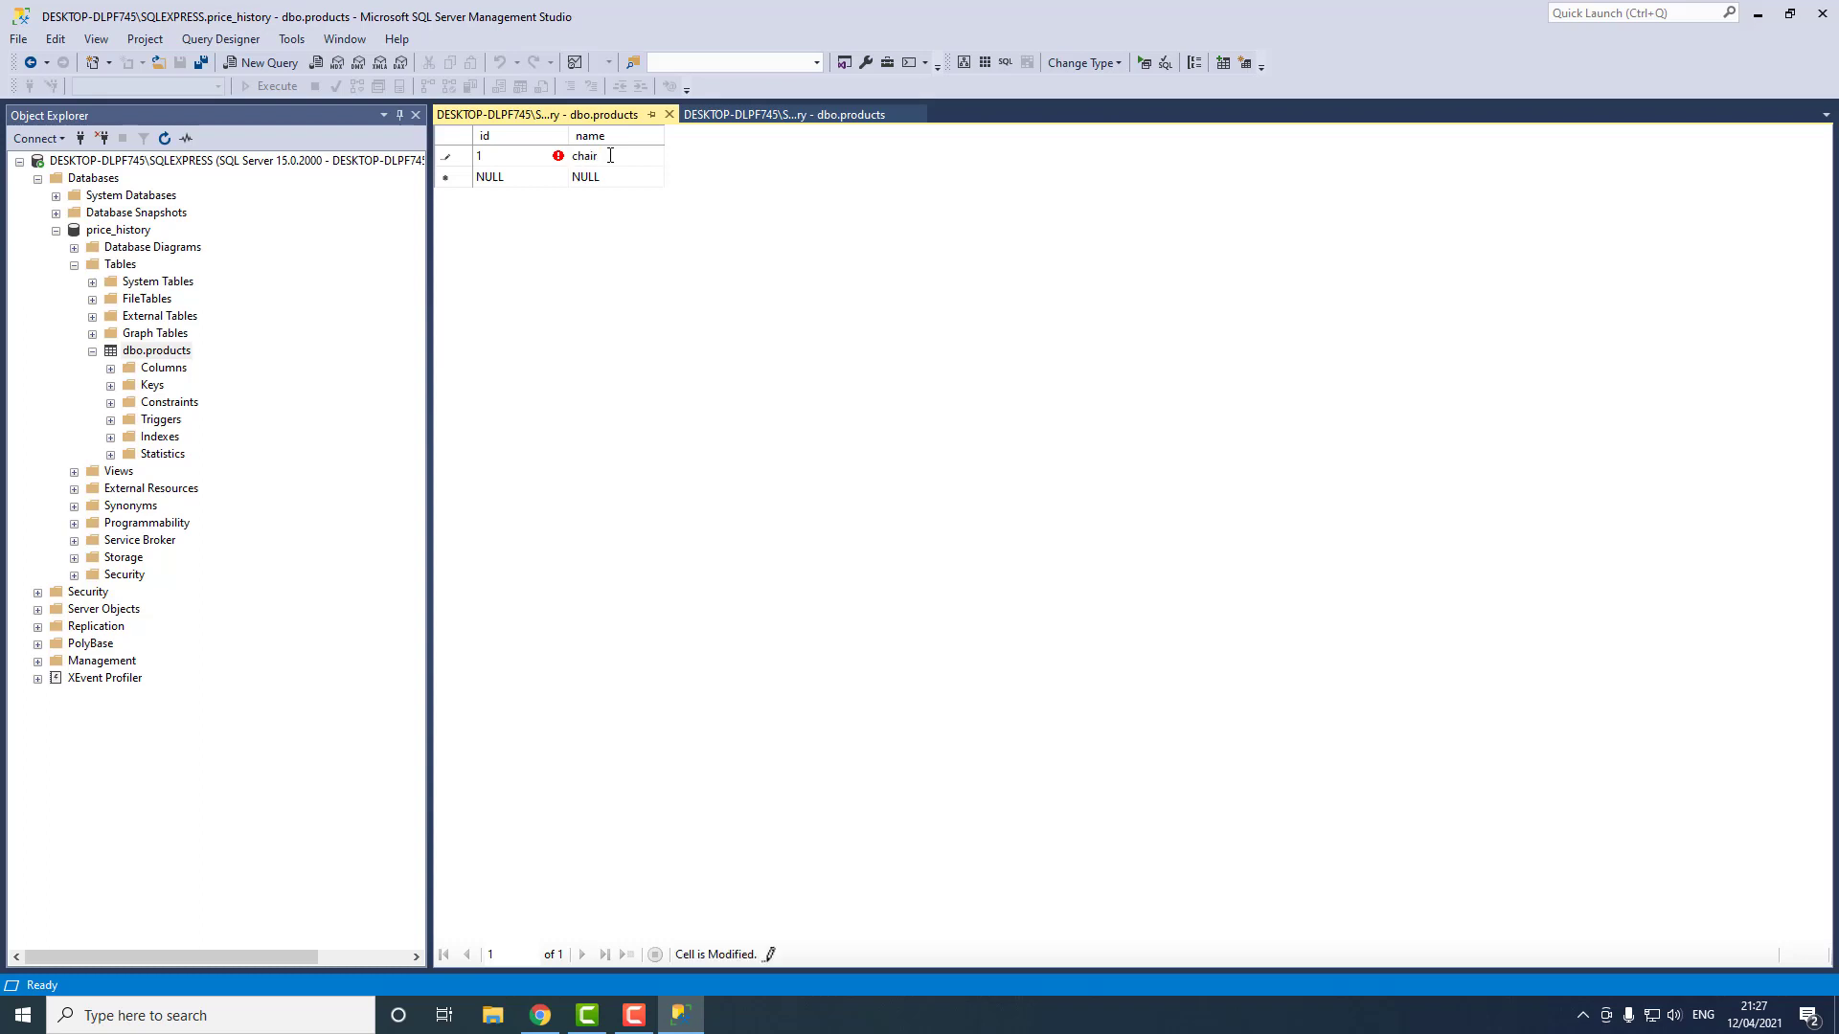
key(Return)
Step: Add a second row to the products table with id 2 and name table
click(537, 178)
text(2)
click(597, 181)
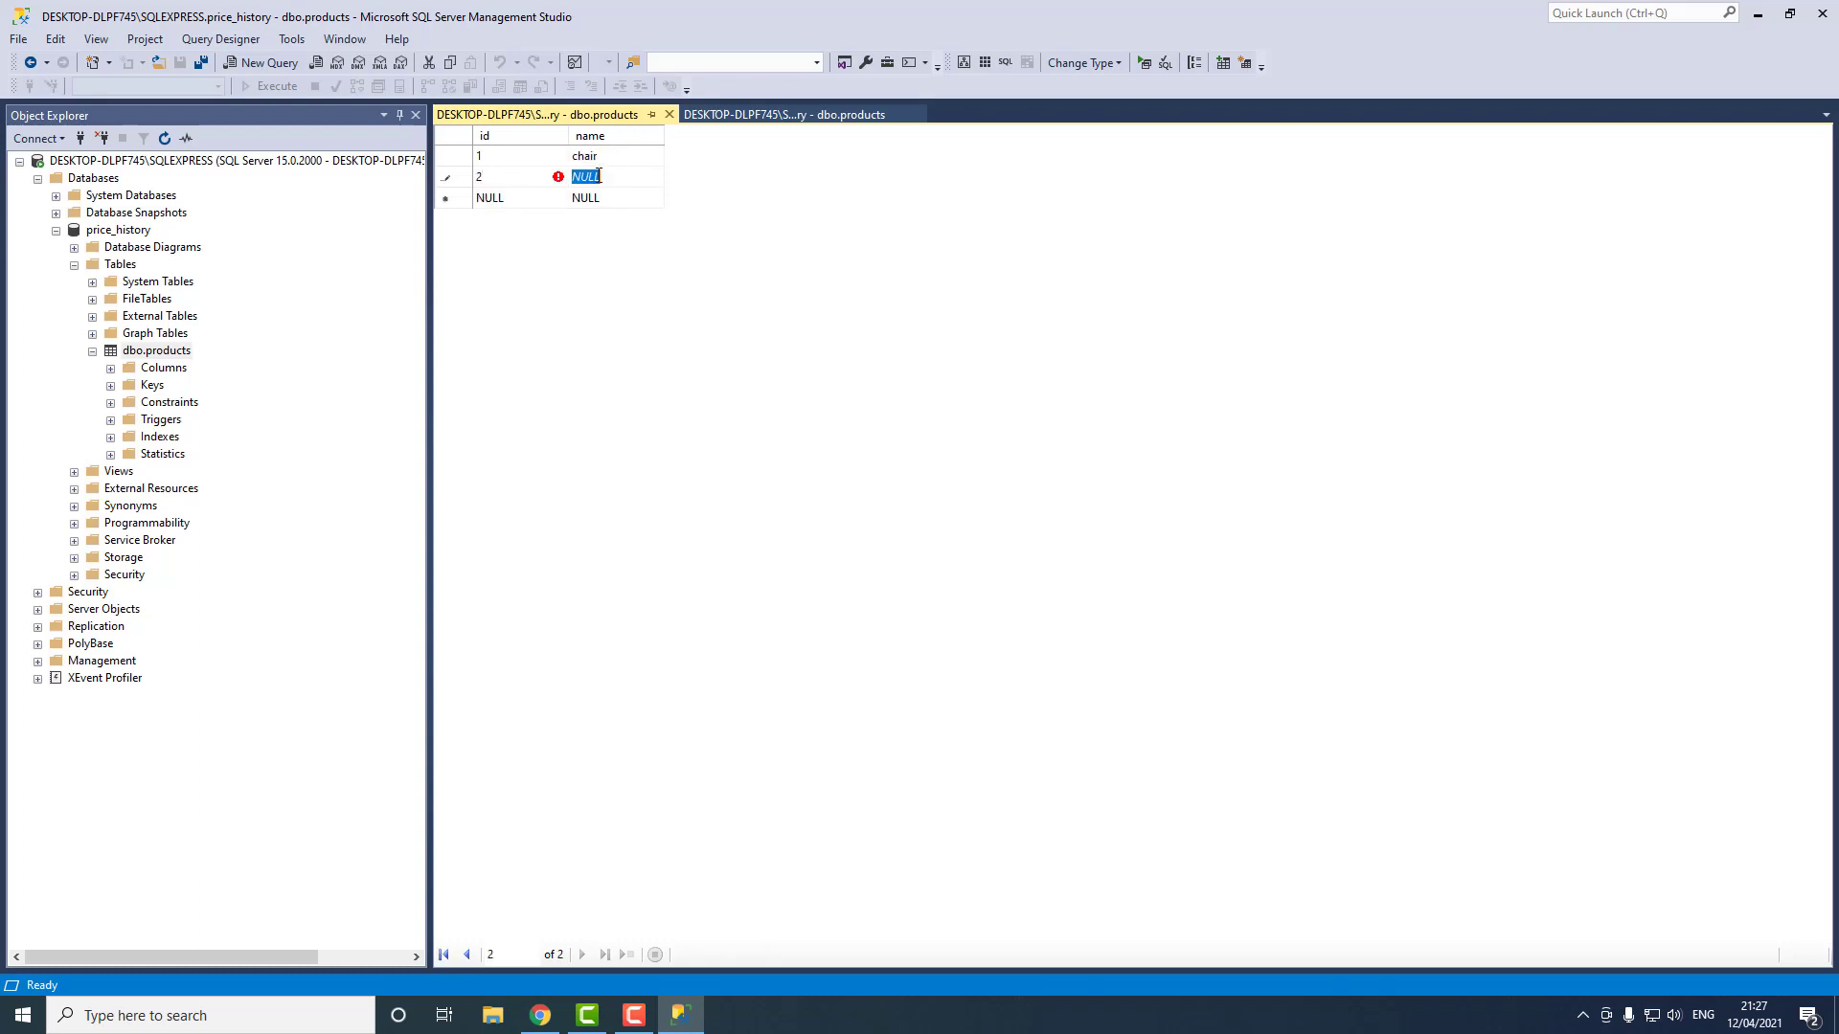
text(table)
key(Return)
Step: Add a third row to the products table with id 3 and name monitor
text(3)
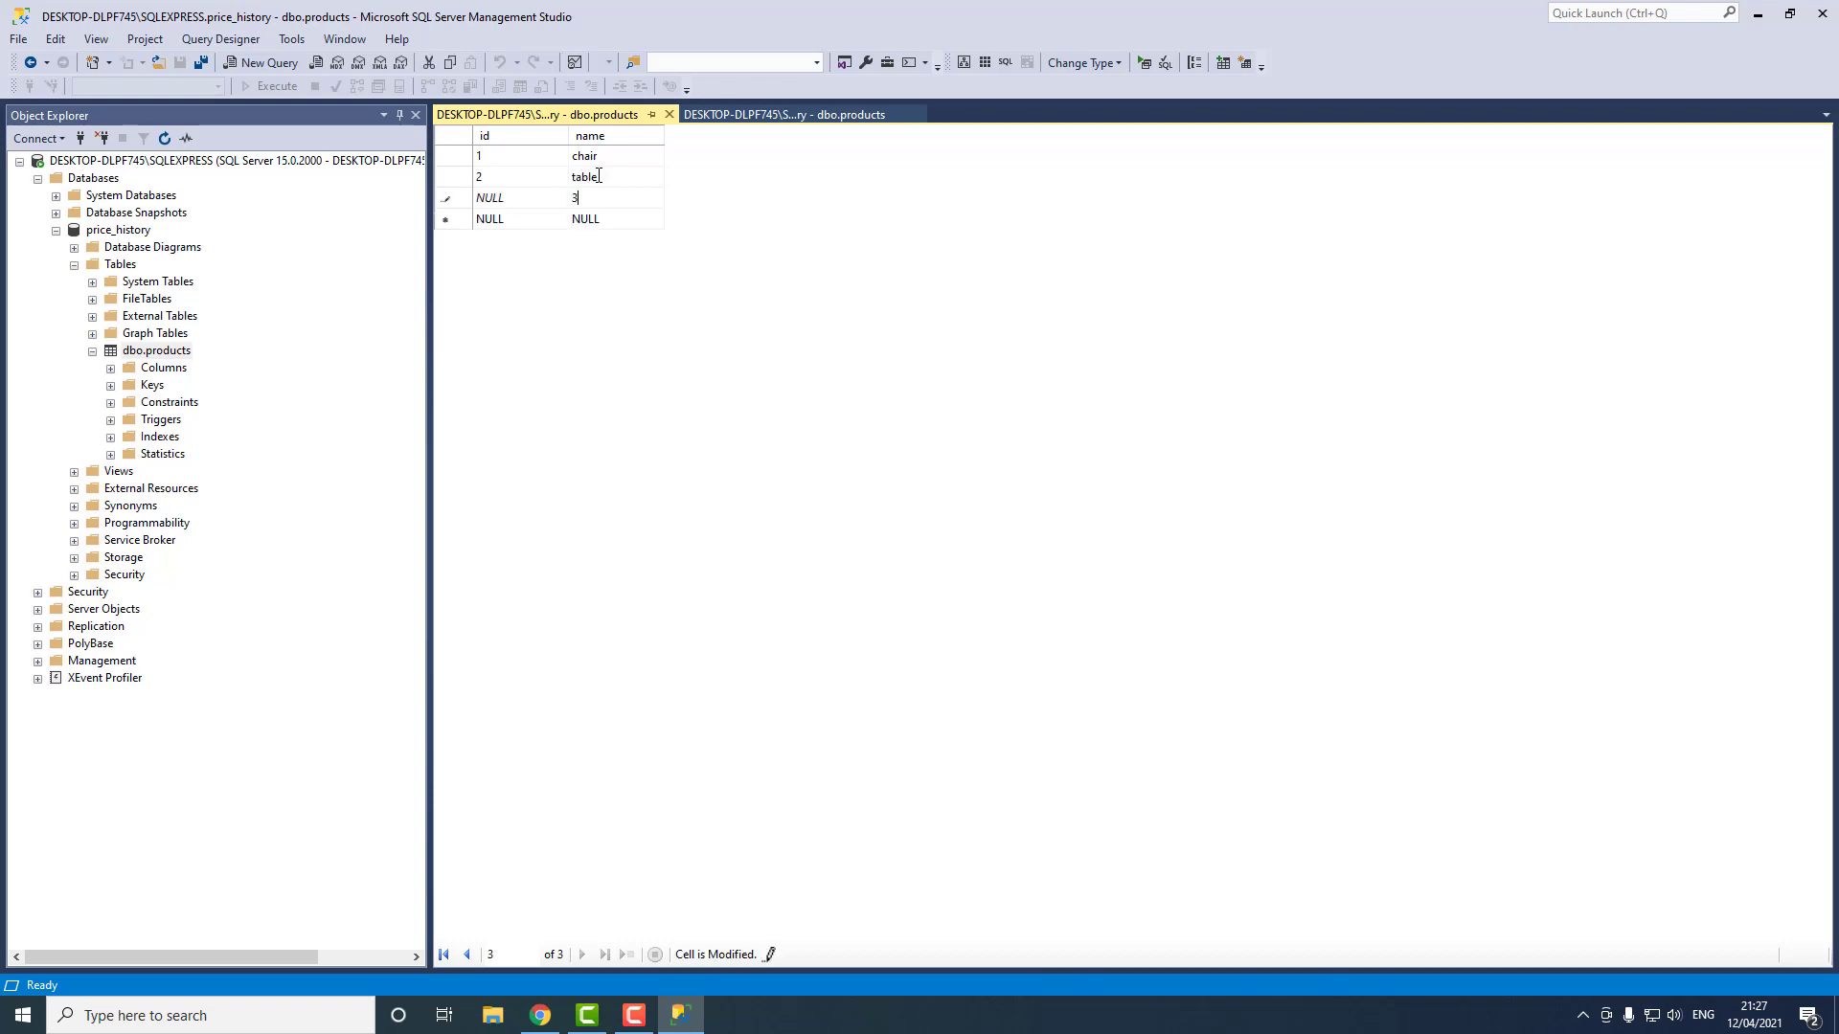
click(506, 197)
click(507, 197)
double_click(507, 198)
key(BackSpace)
key(Return)
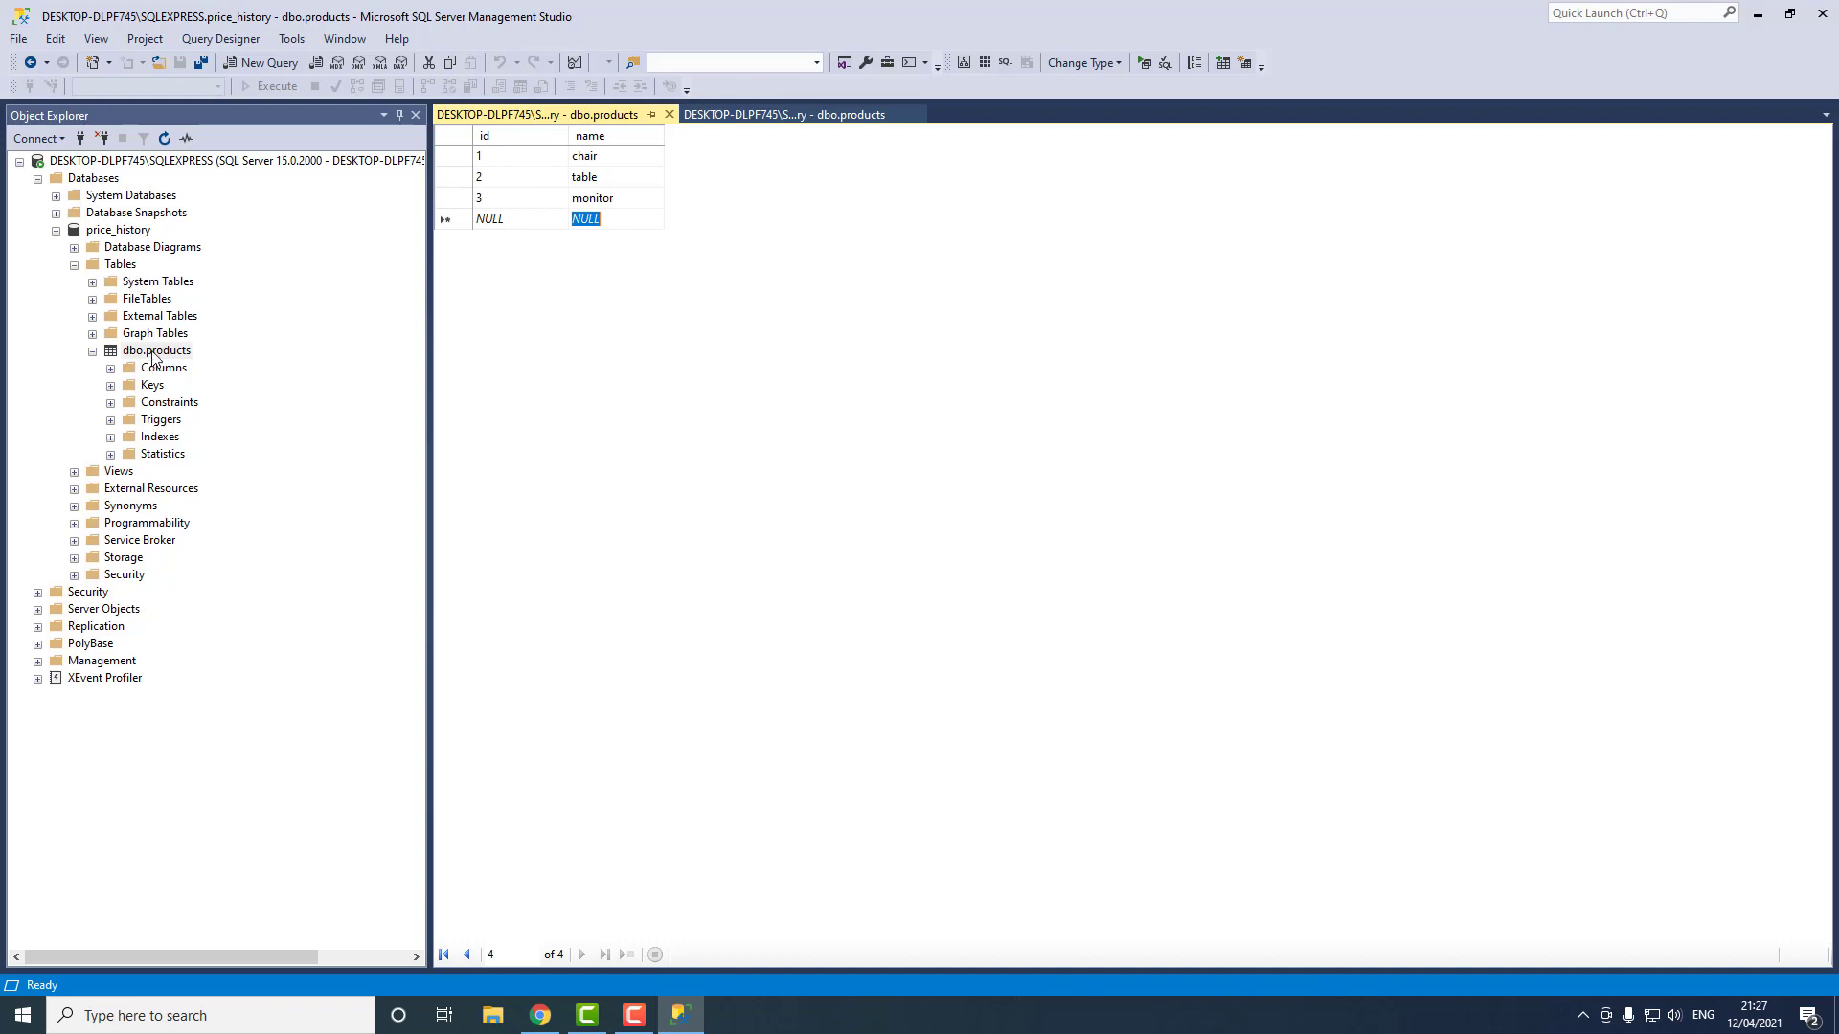
Step: Query the top 1000 rows of dbo.products and highlight the generated SELECT statement
click(151, 352)
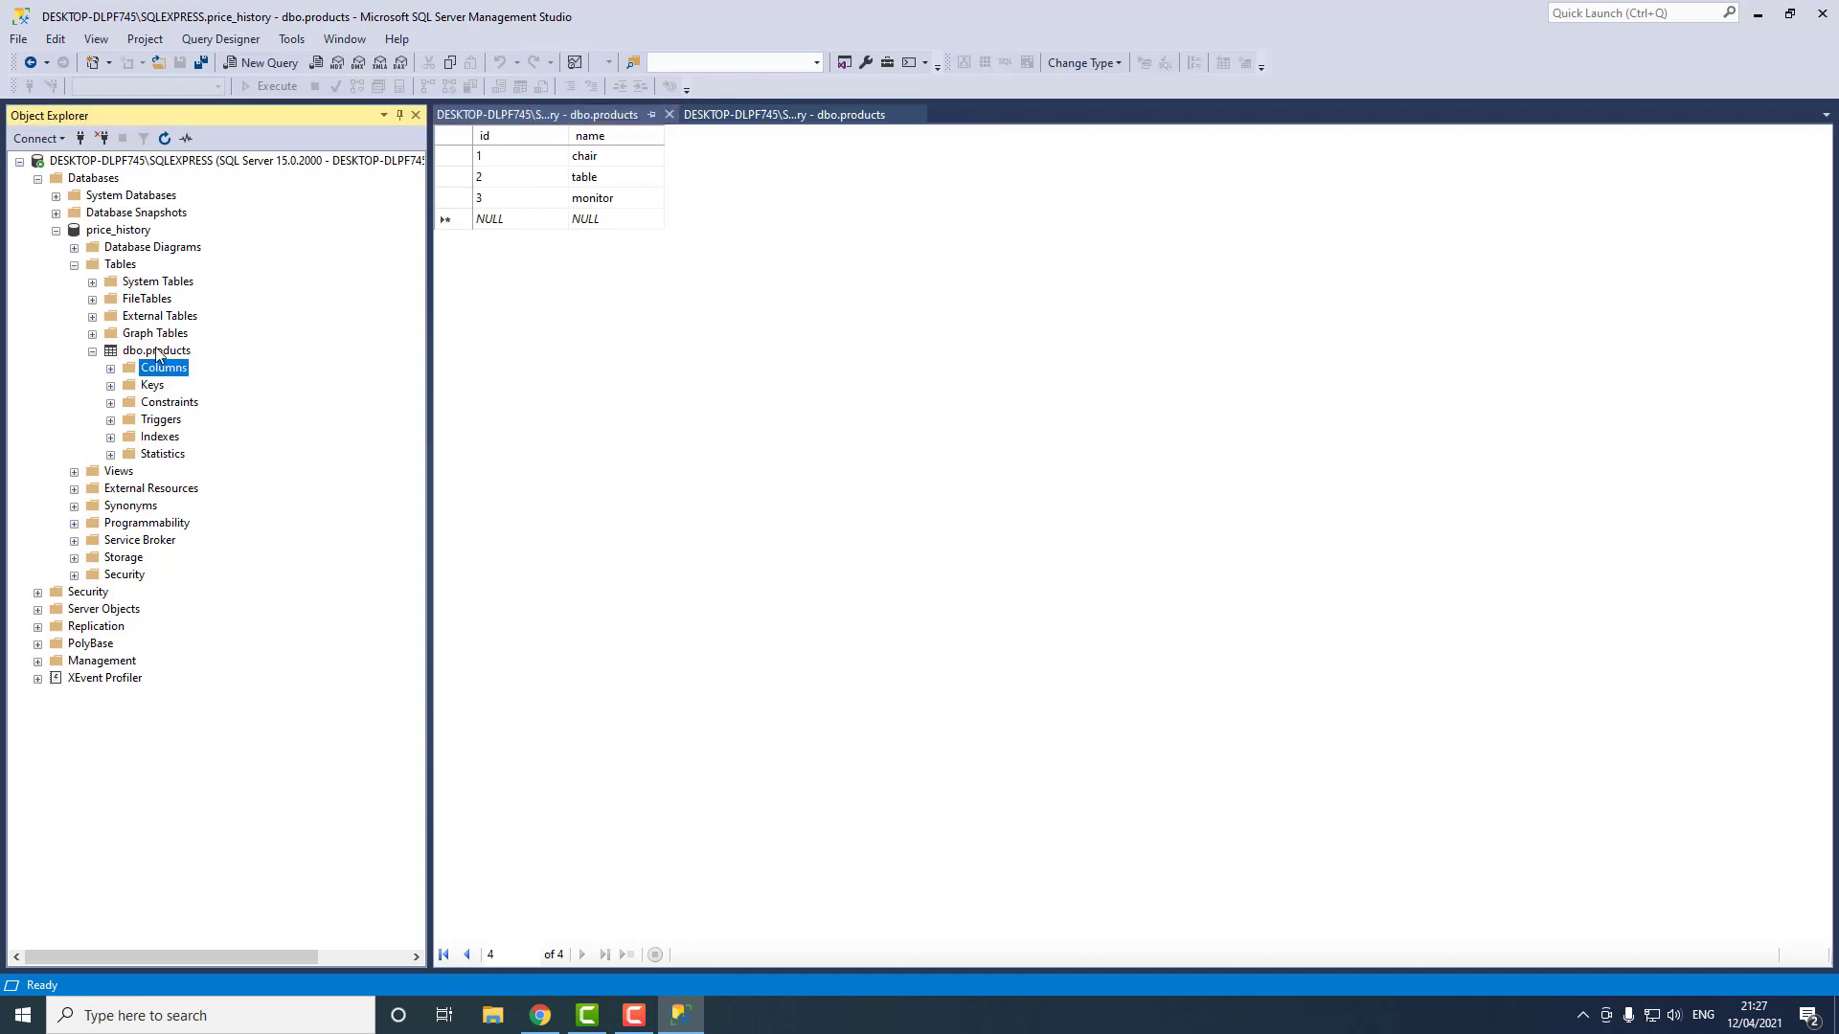
right_click(158, 351)
click(273, 401)
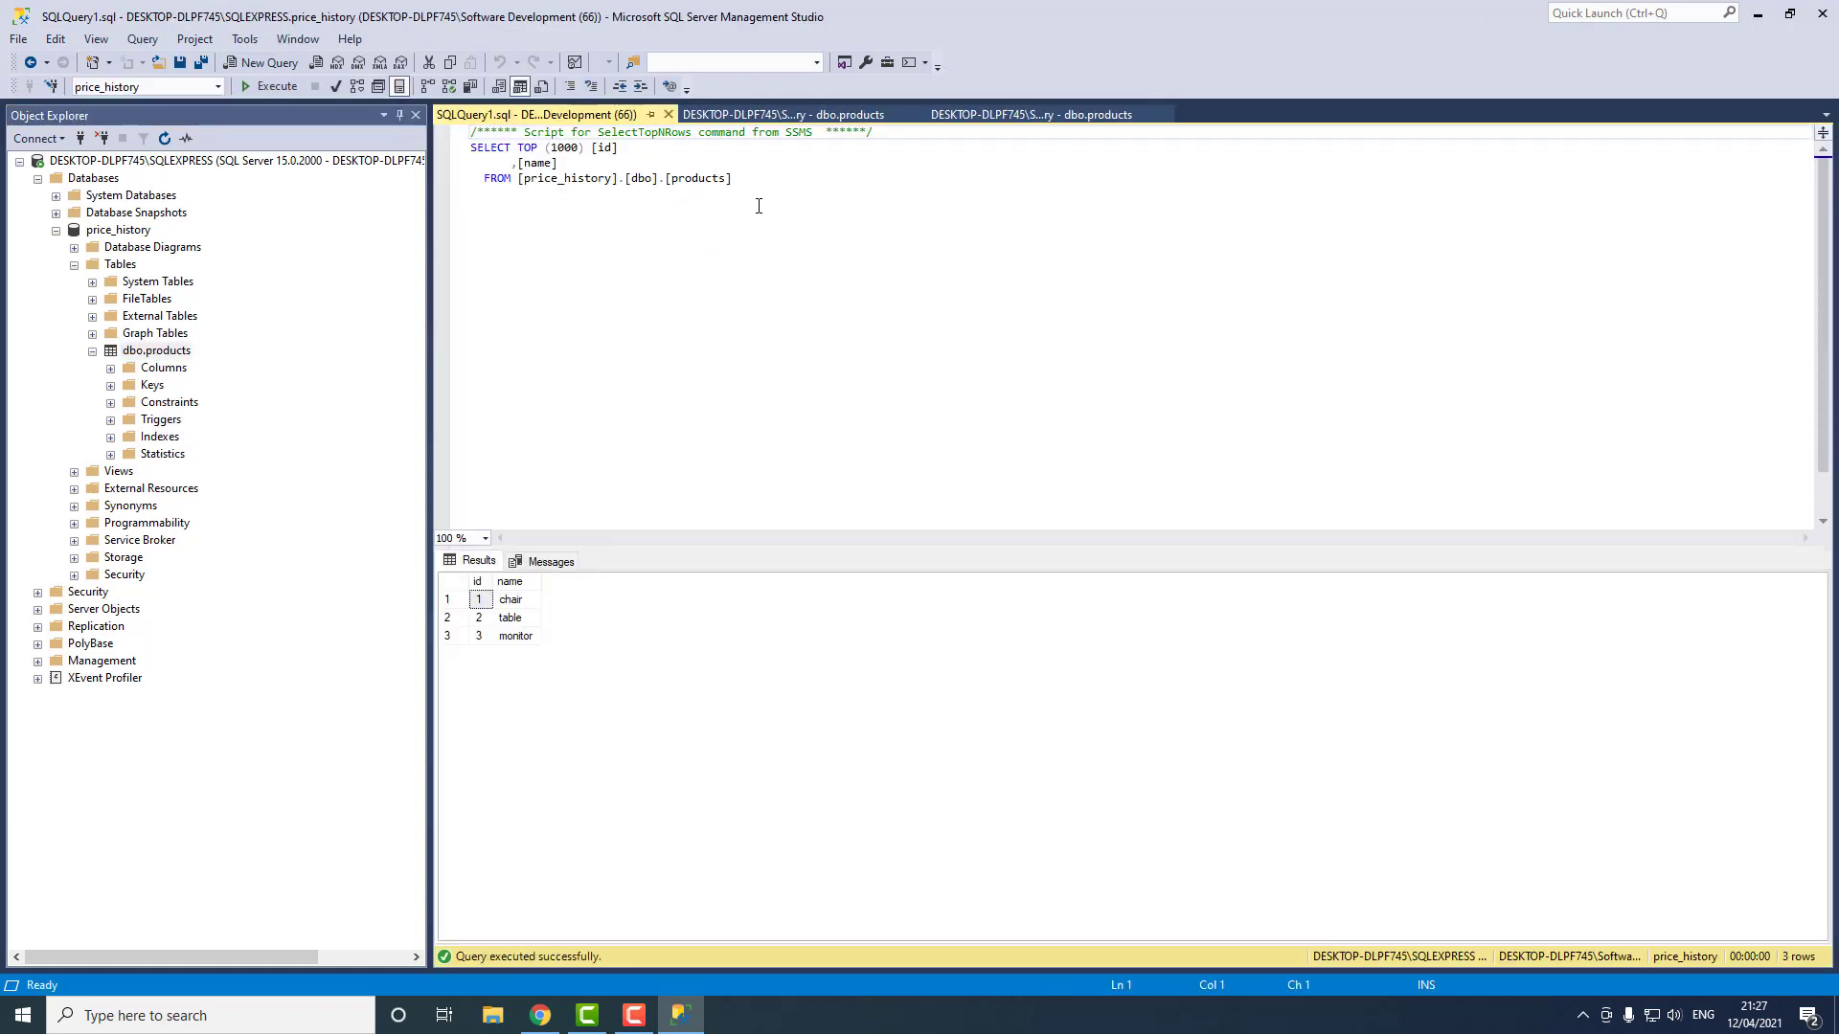
drag(758, 206, 468, 147)
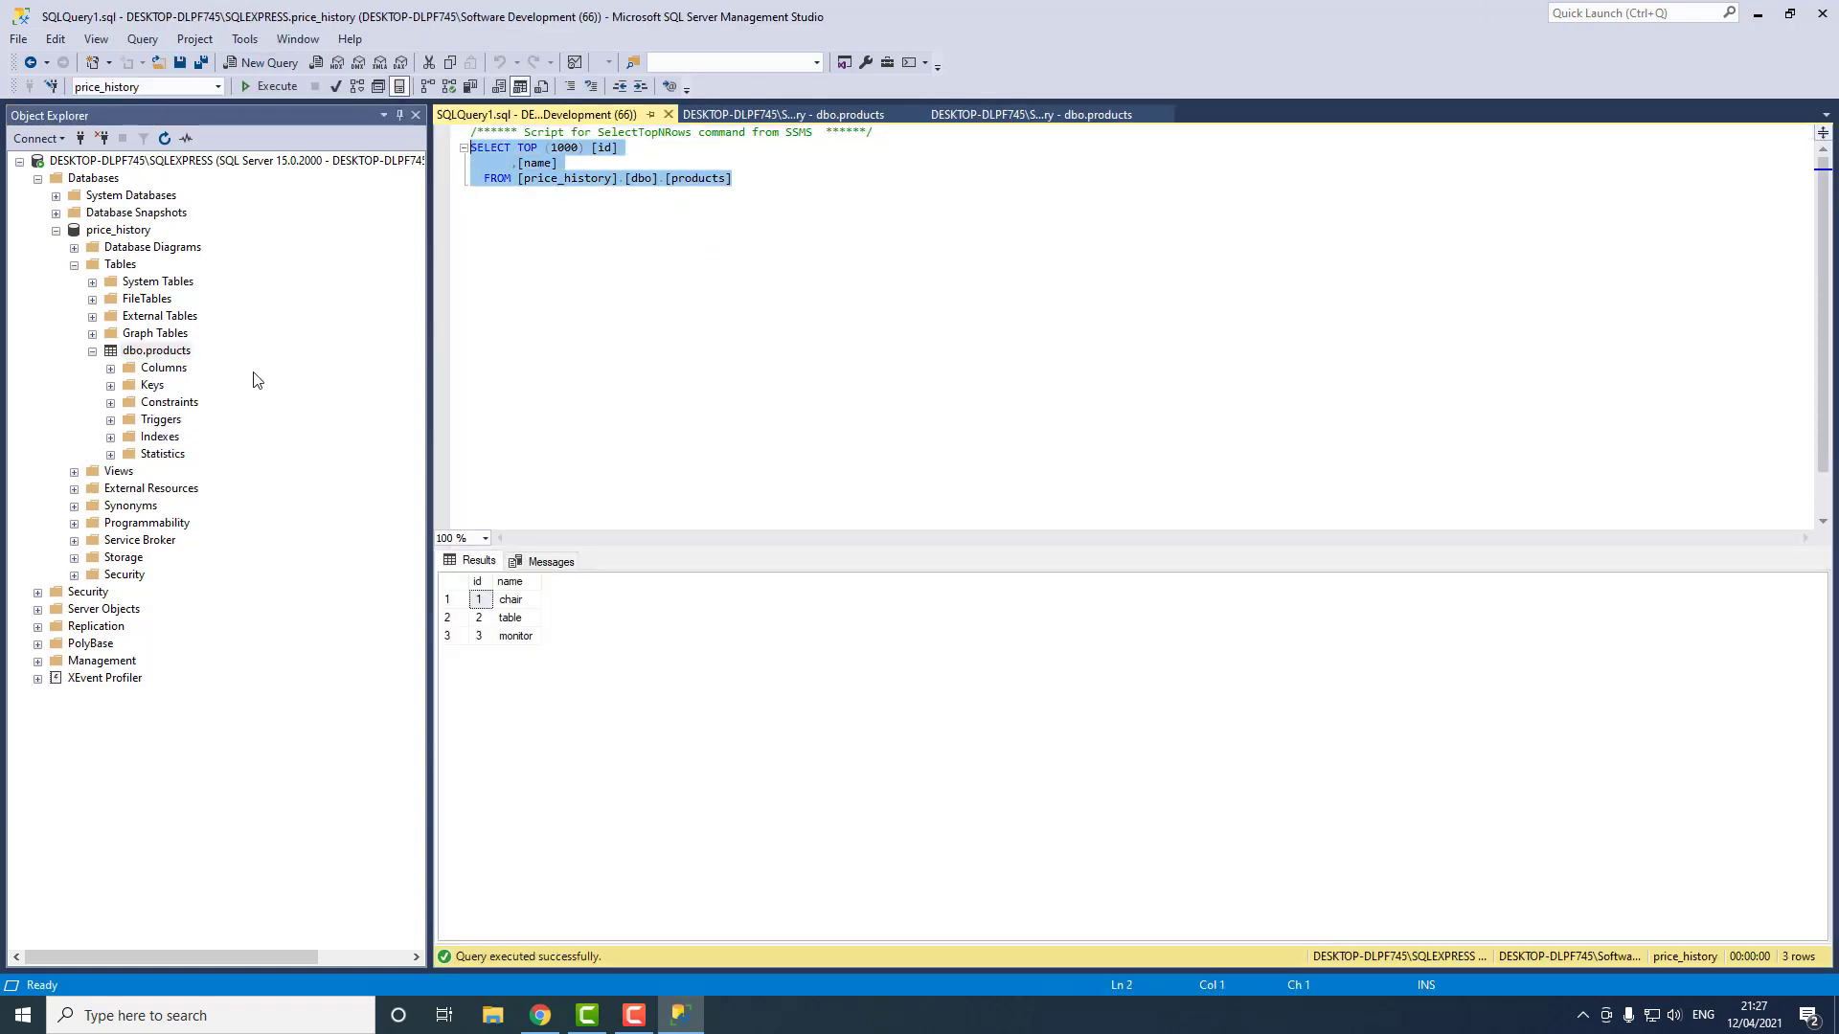
Step: Run the top 1000 rows selection on dbo.products again in a second query window and review its SELECT statement
right_click(162, 352)
right_click(145, 350)
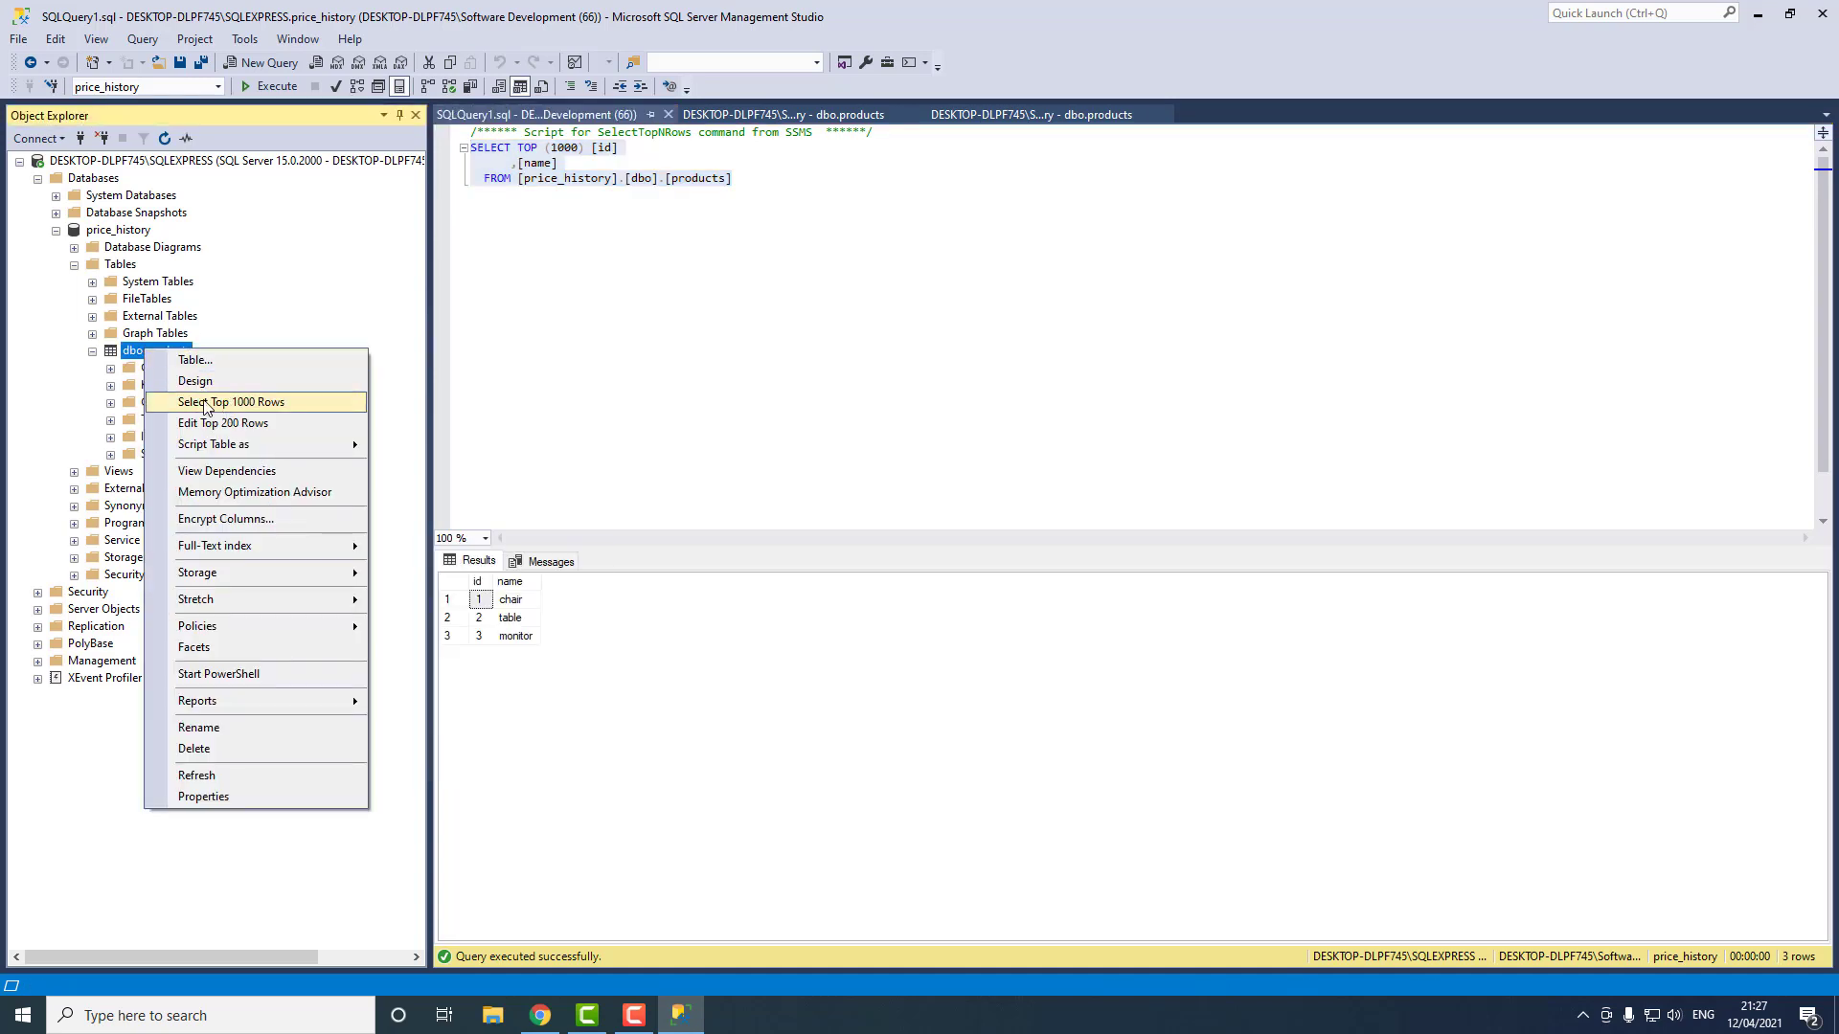
click(265, 406)
drag(781, 185, 287, 145)
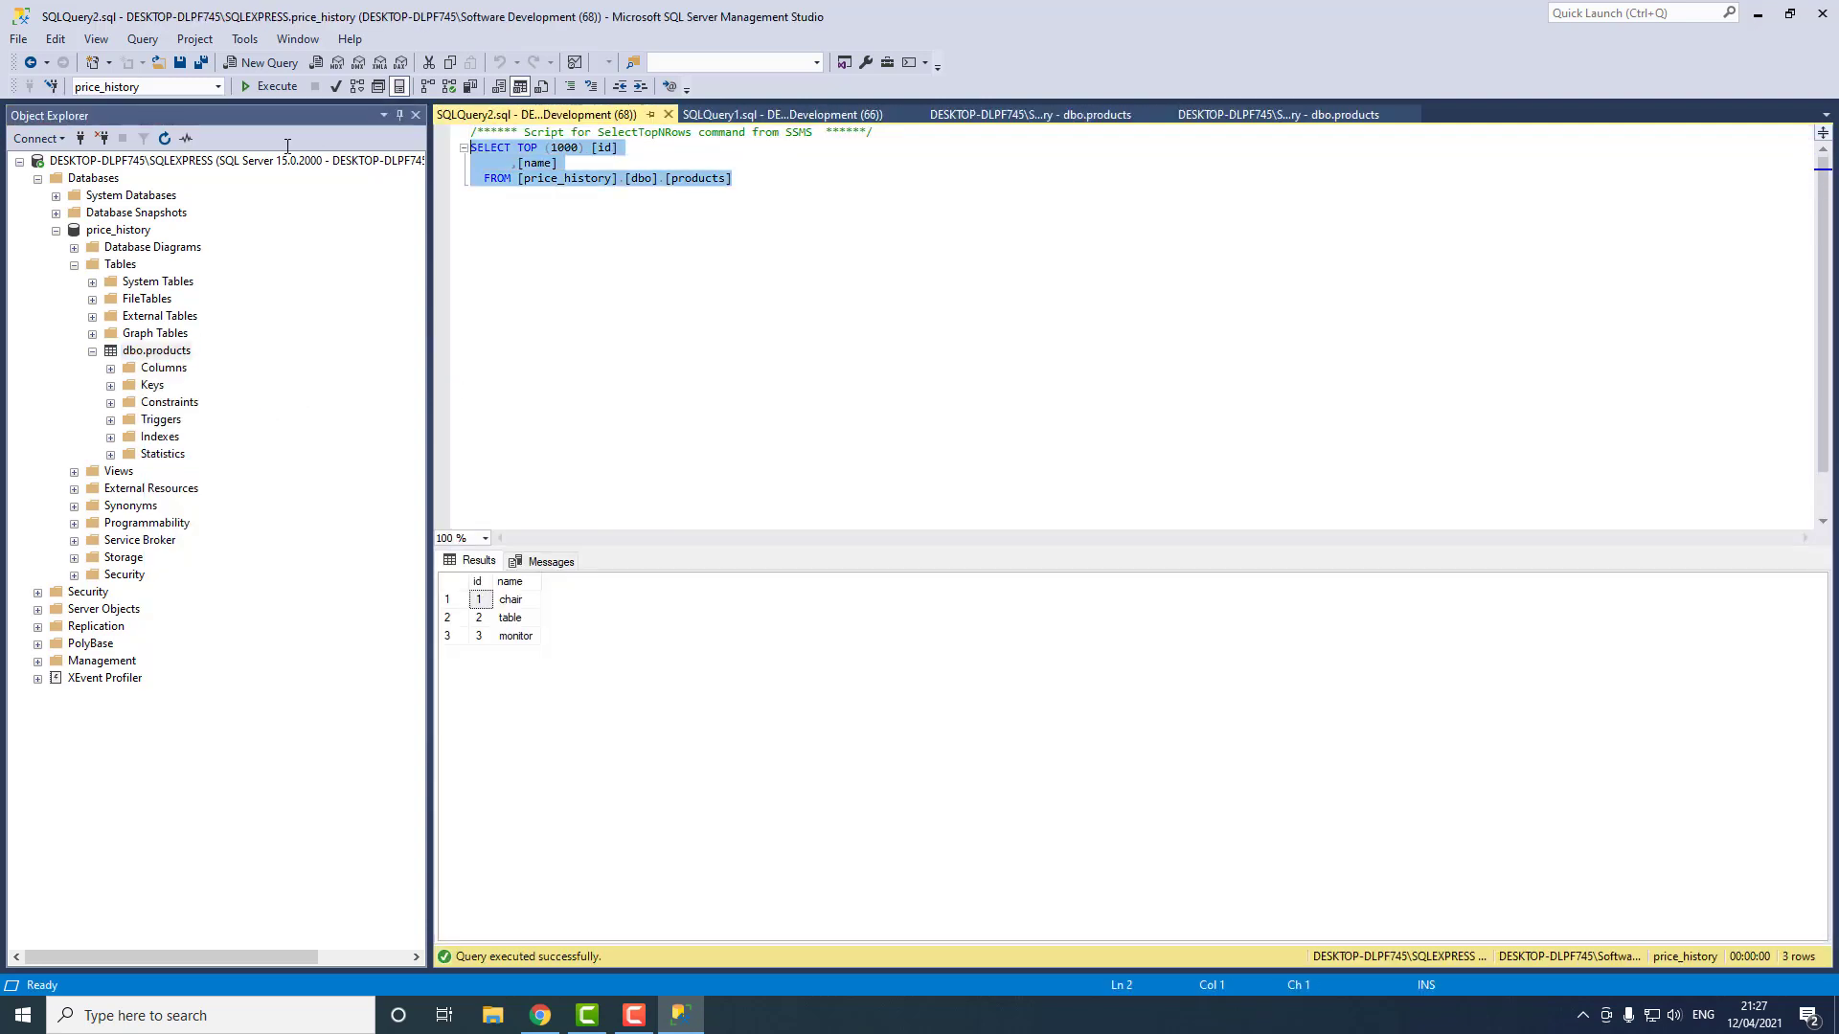
click(655, 387)
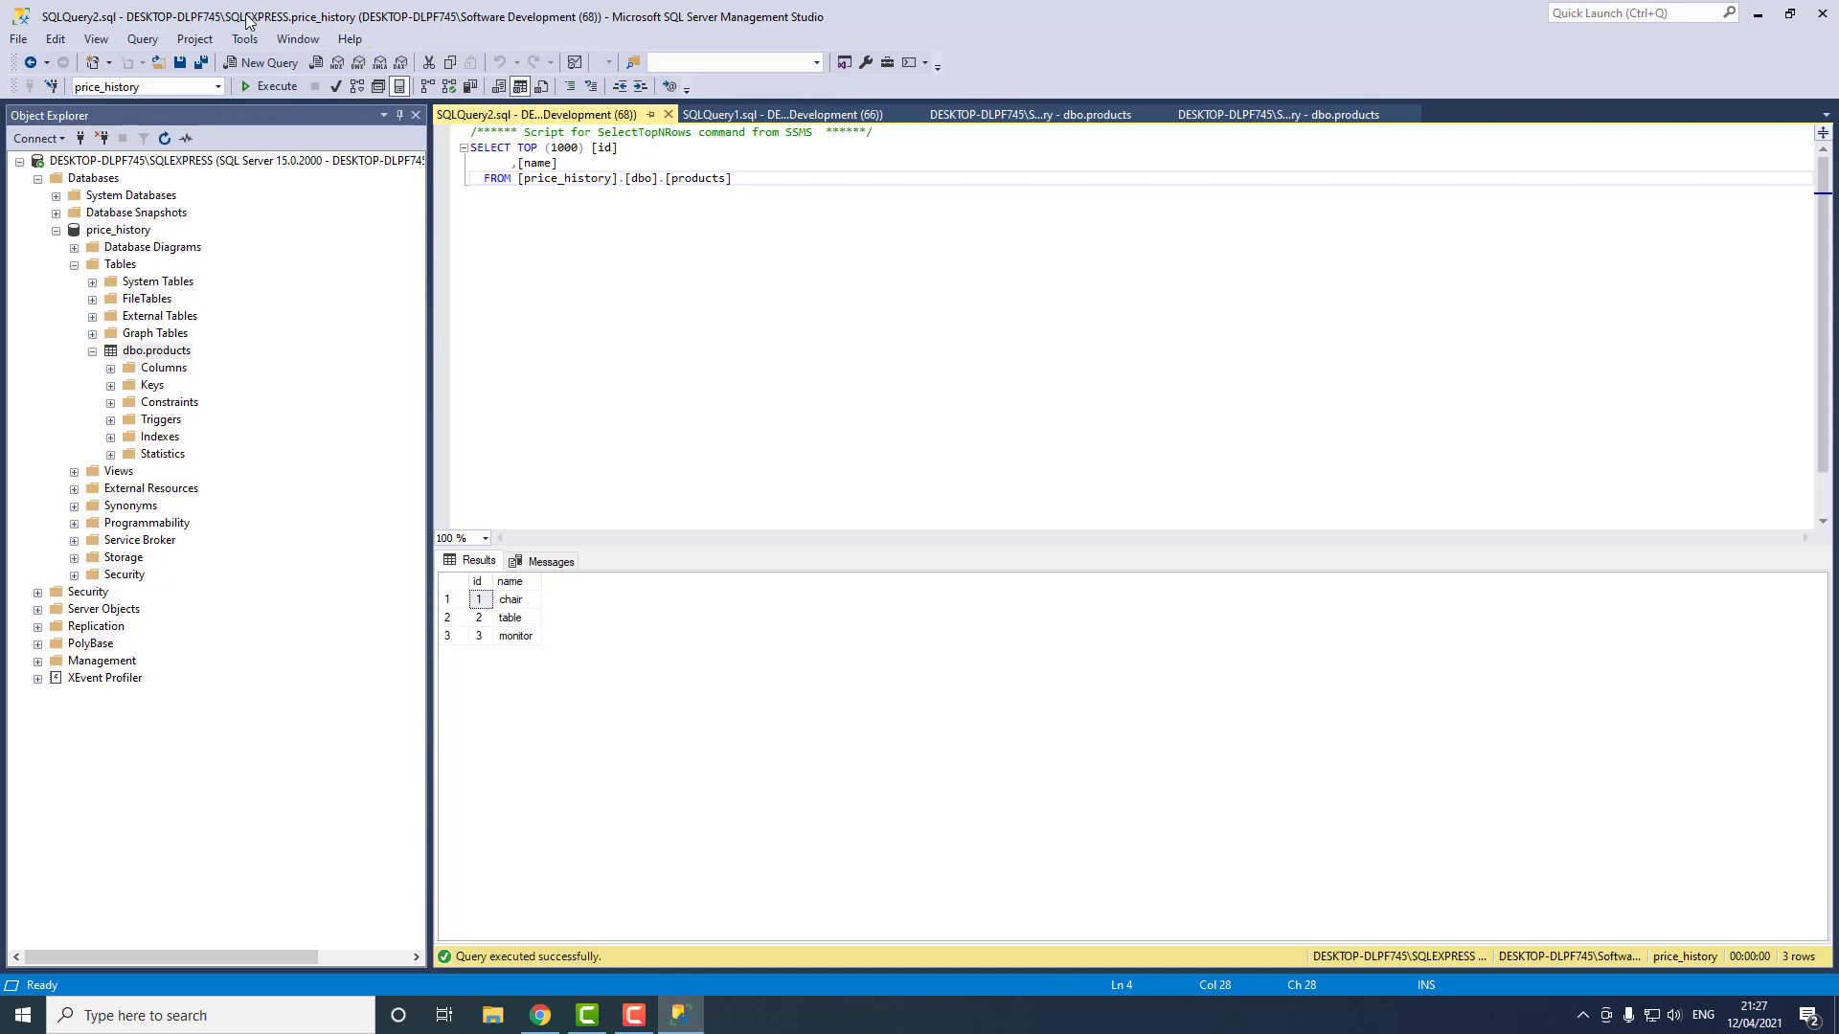
Step: Restore the maximized window to a smaller floating size and reposition it slightly on the desktop
double_click(299, 17)
drag(398, 67, 389, 71)
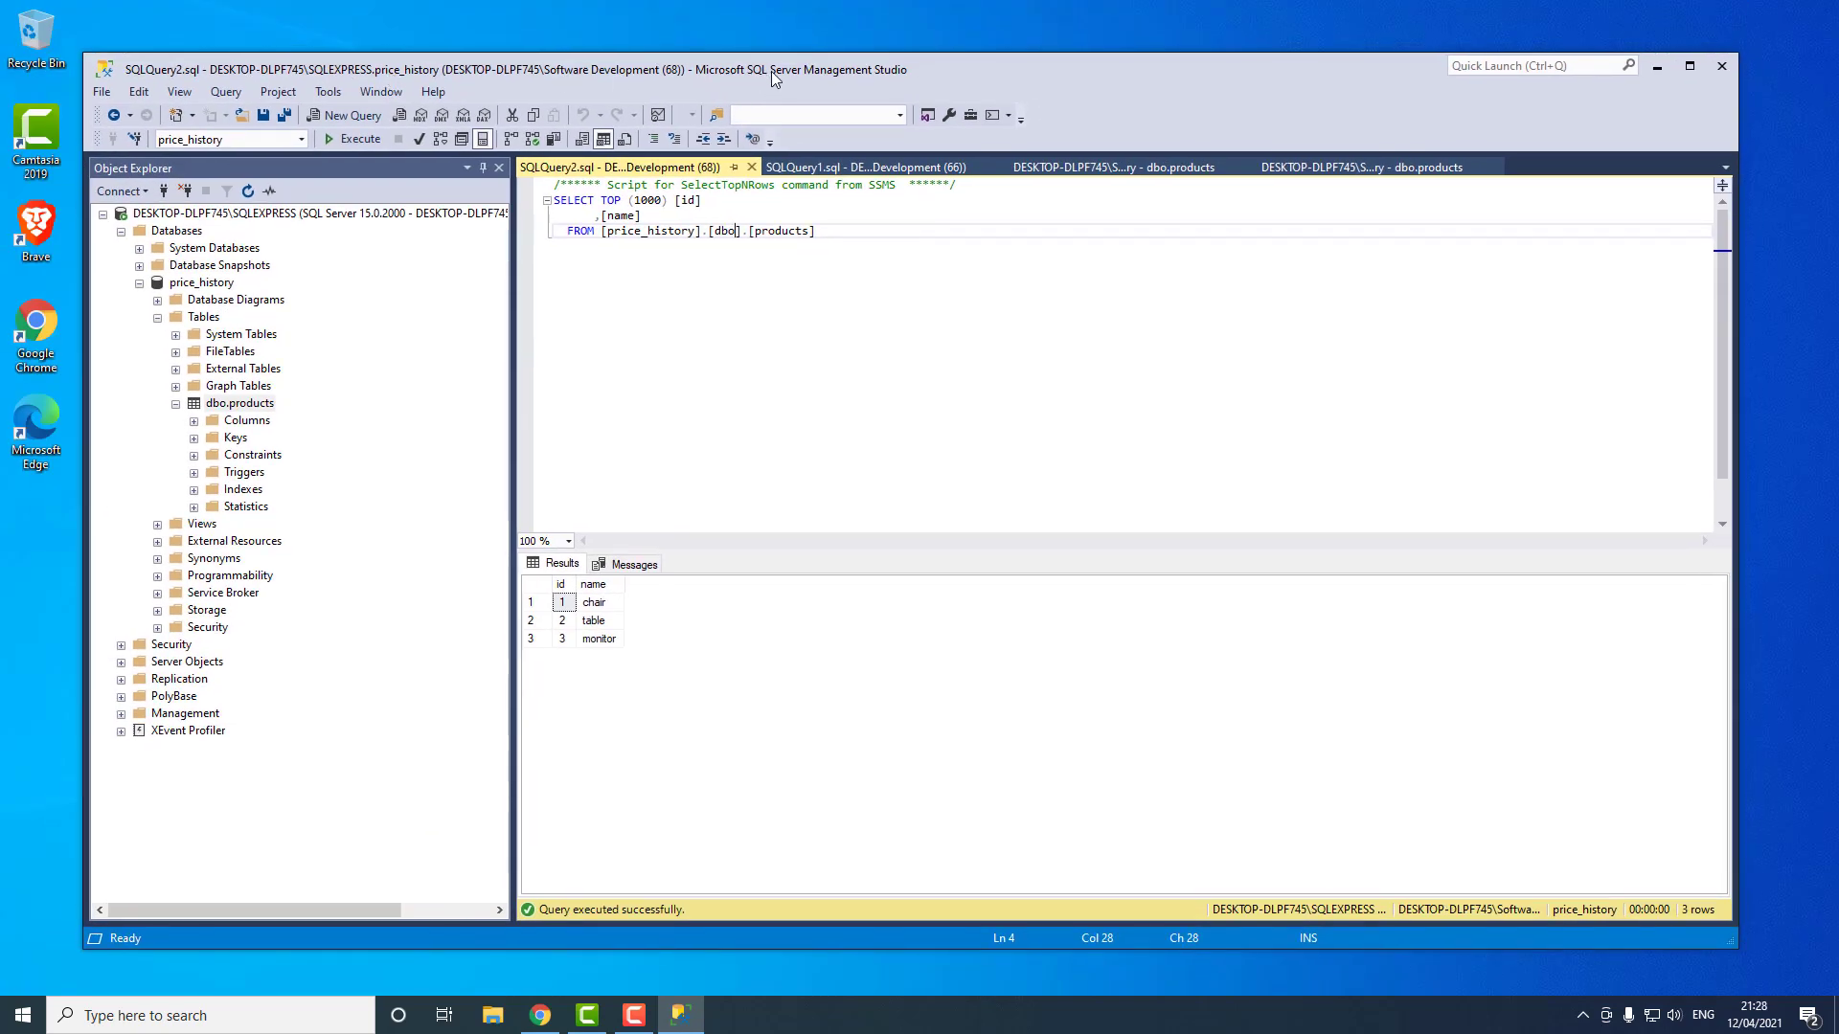